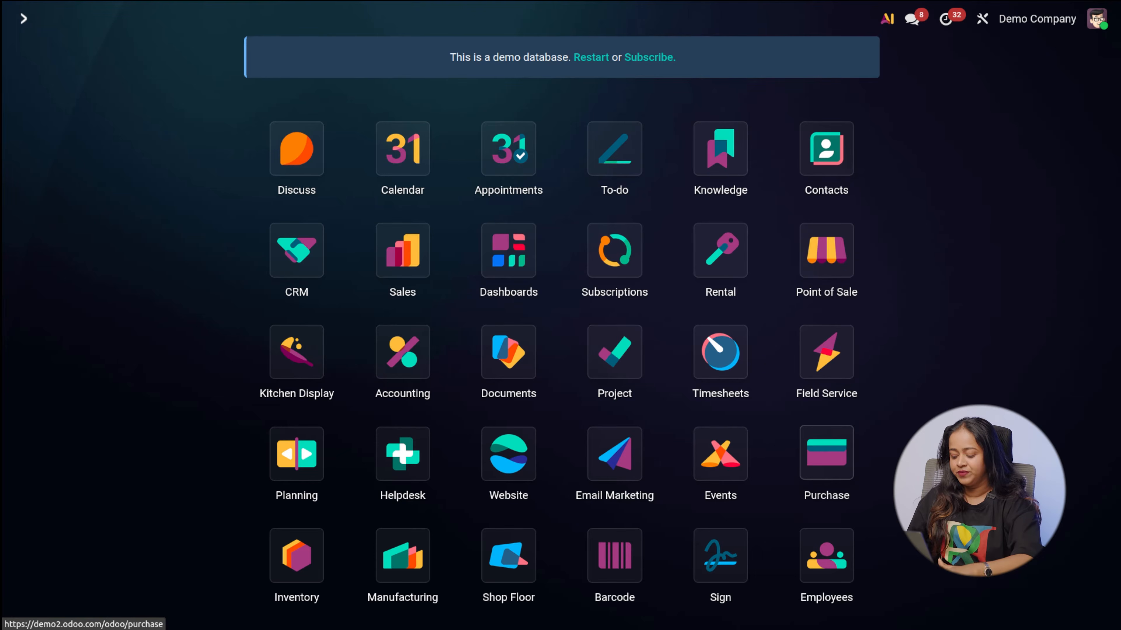
Step: Open the Project application, enlarge the page, and view the projects as a list before returning to the kanban cards
{"action": "type", "text": "proj"}
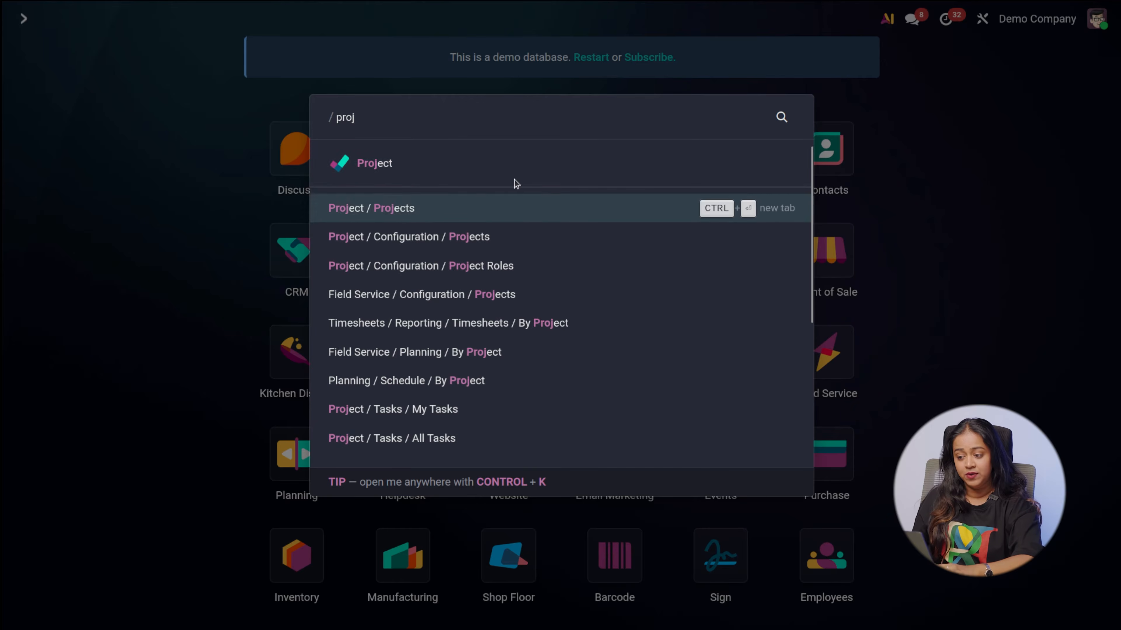
{"action": "left_click", "coordinate": [512, 160]}
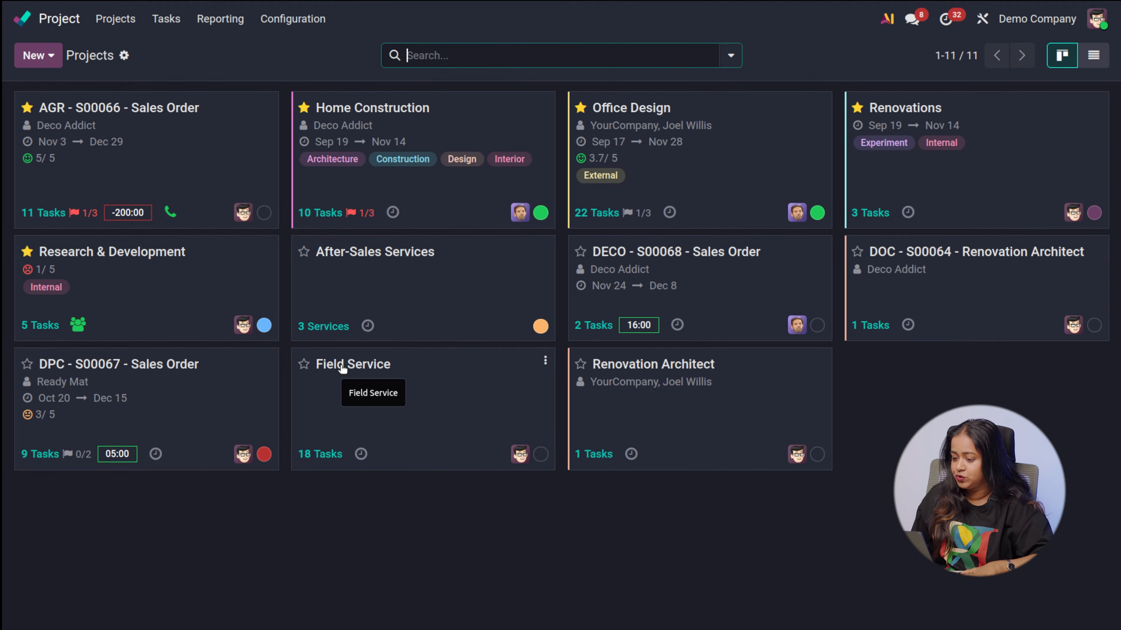
{"action": "key", "text": "ctrl+plus"}
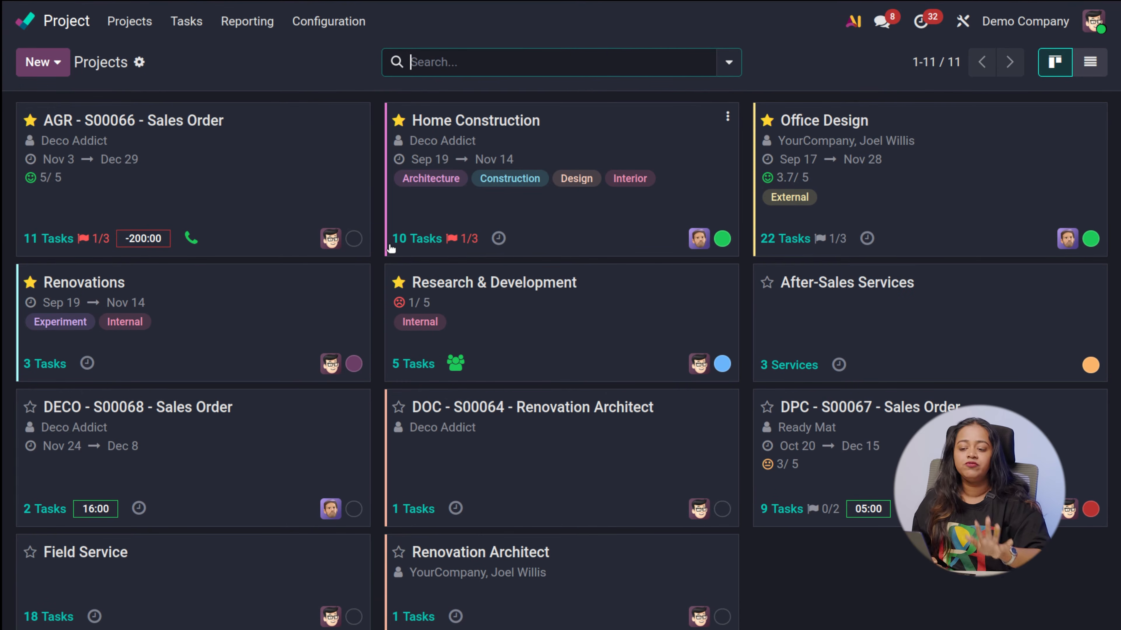
{"action": "left_click", "coordinate": [1092, 63]}
{"action": "left_click", "coordinate": [1057, 64]}
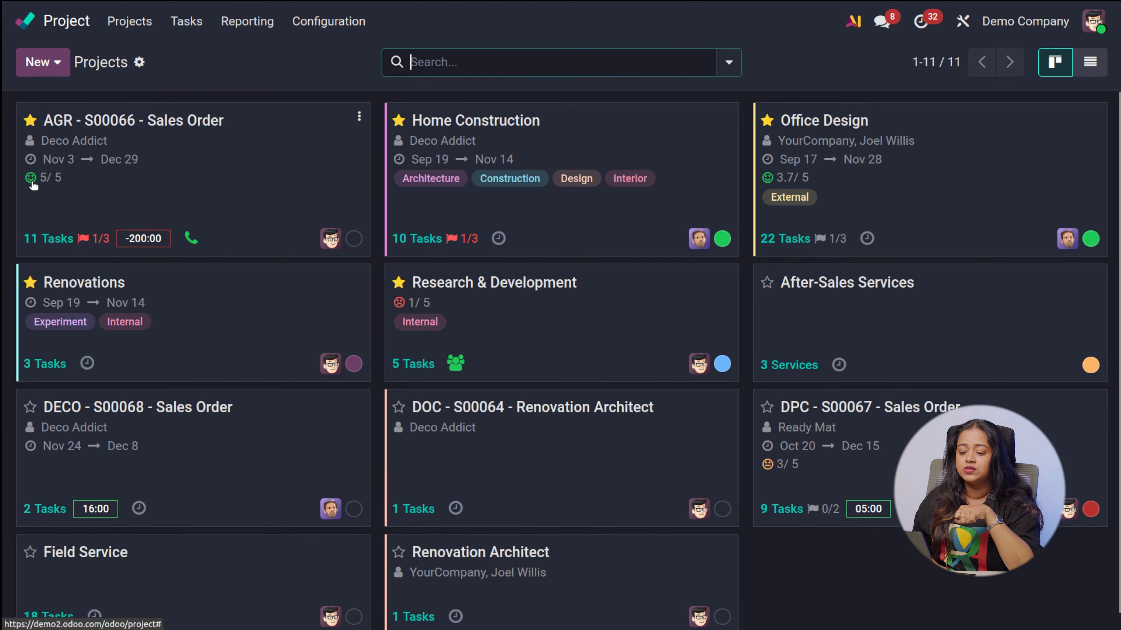
Step: Examine the AGR sales order project's card, its tasks and the available project status options without changing the status
{"action": "mouse_move", "coordinate": [31, 180]}
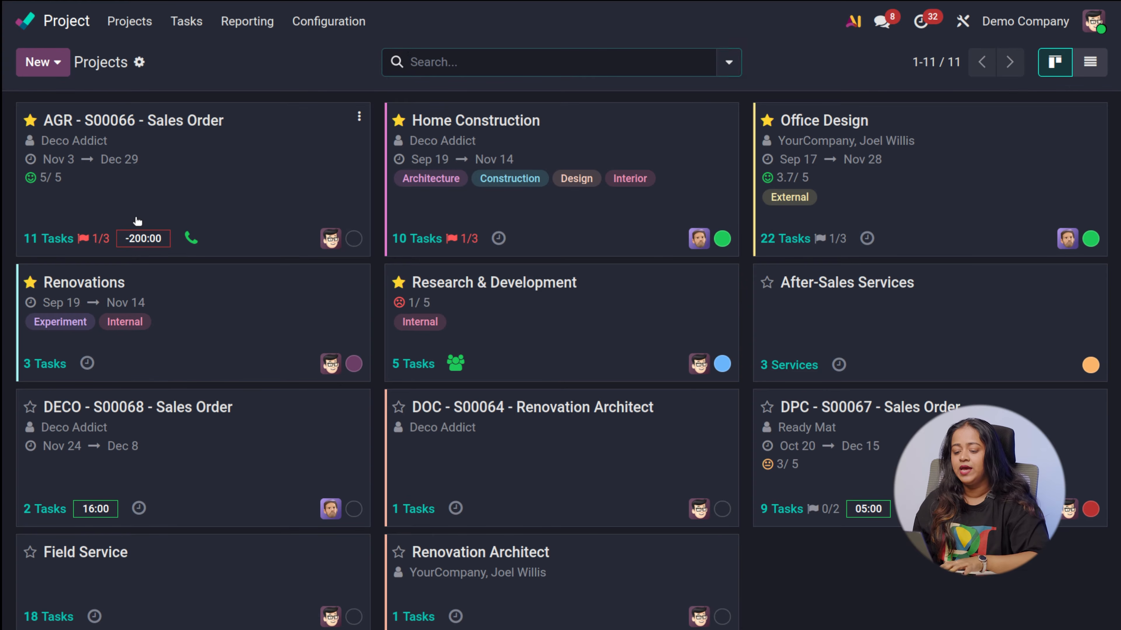
{"action": "left_click", "coordinate": [358, 239]}
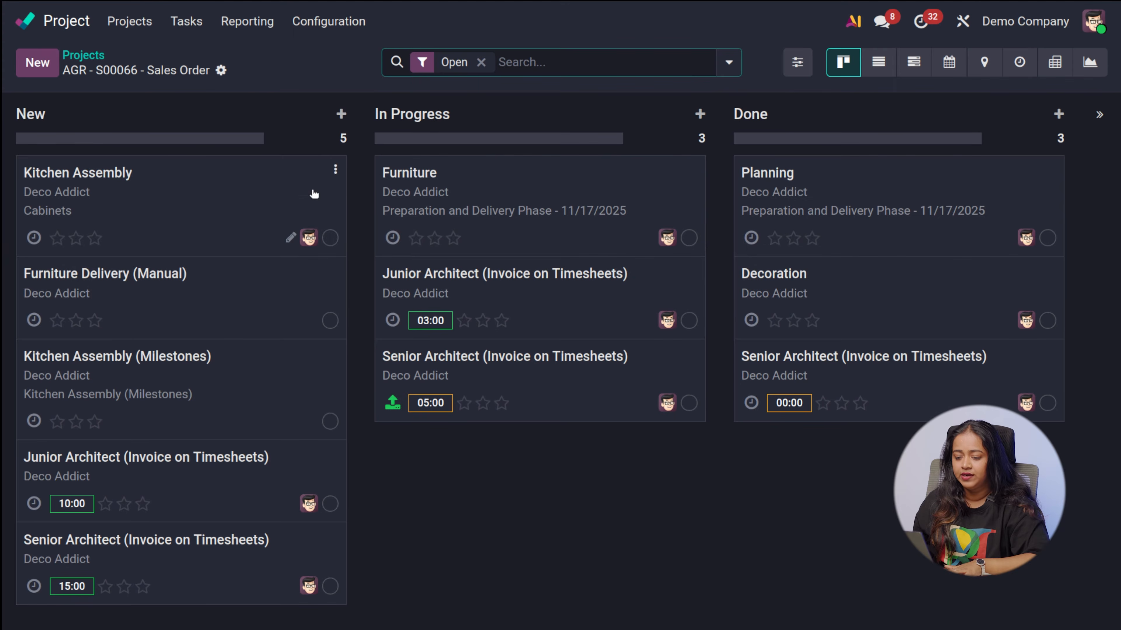
{"action": "left_click", "coordinate": [82, 55]}
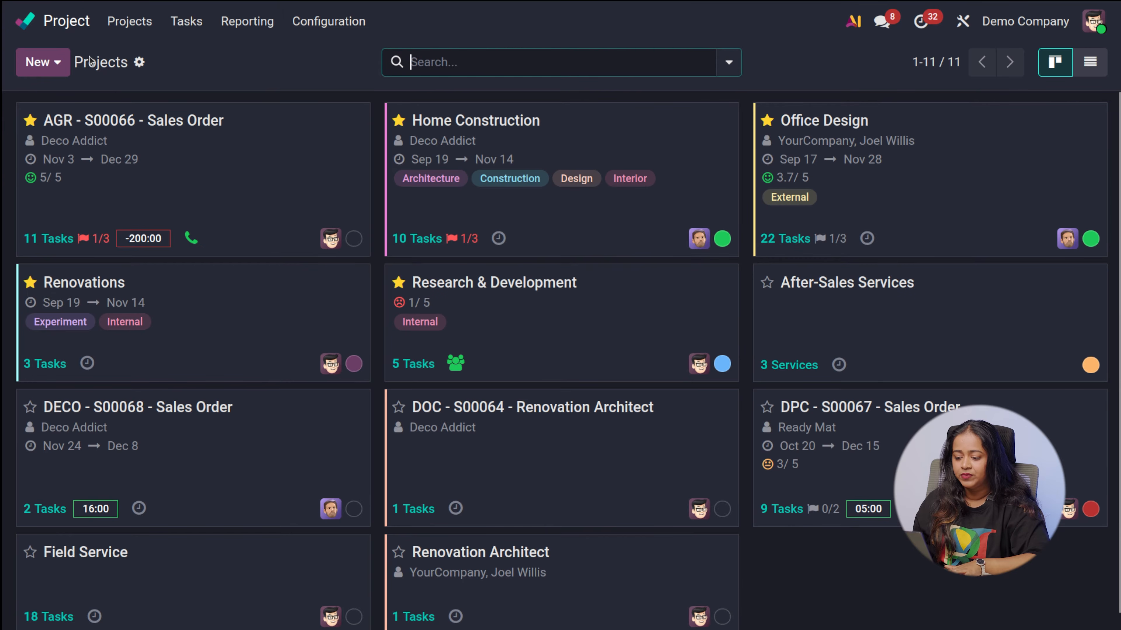
{"action": "left_click", "coordinate": [353, 240]}
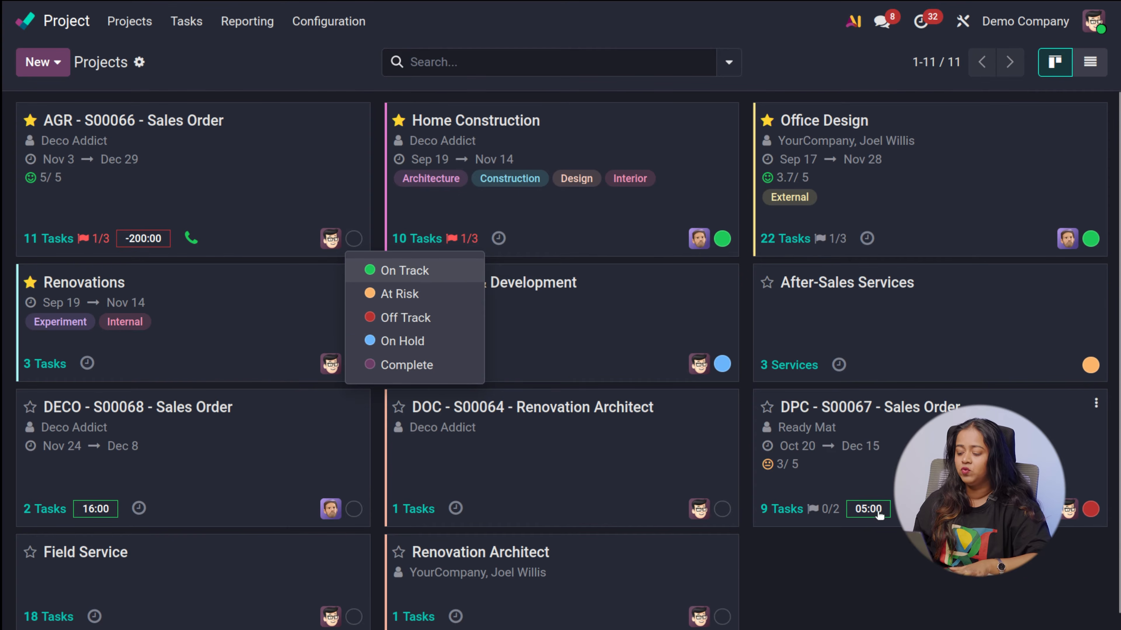
{"action": "left_click", "coordinate": [931, 620]}
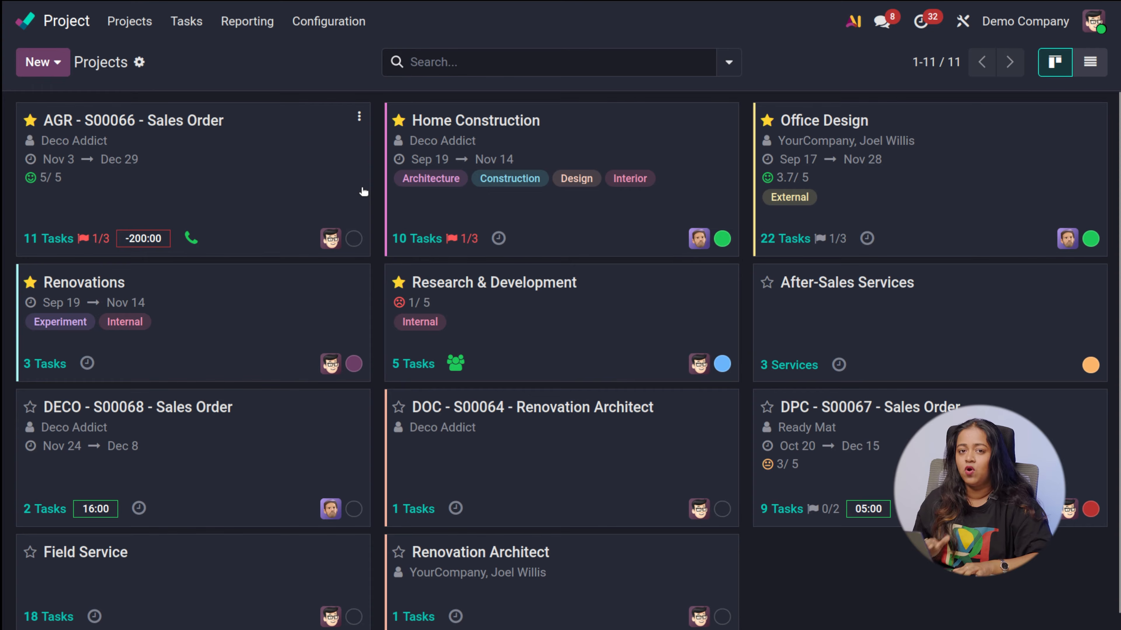
Step: Open the settings form of the AGR sales order project and look over the app's configuration options
{"action": "left_click", "coordinate": [359, 116]}
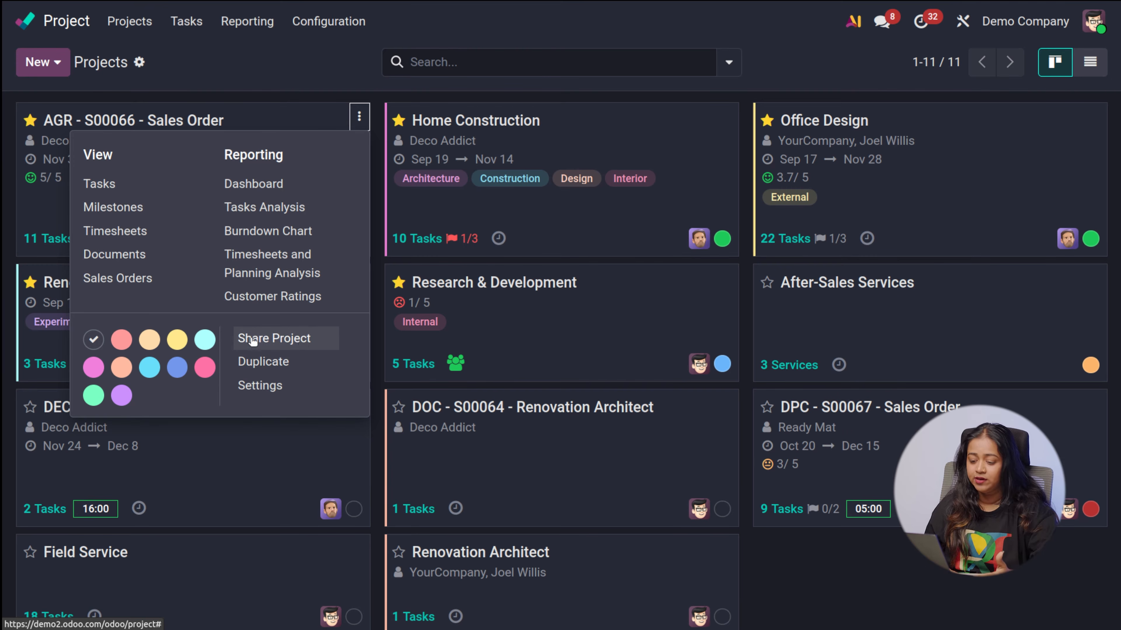
{"action": "left_click", "coordinate": [255, 391]}
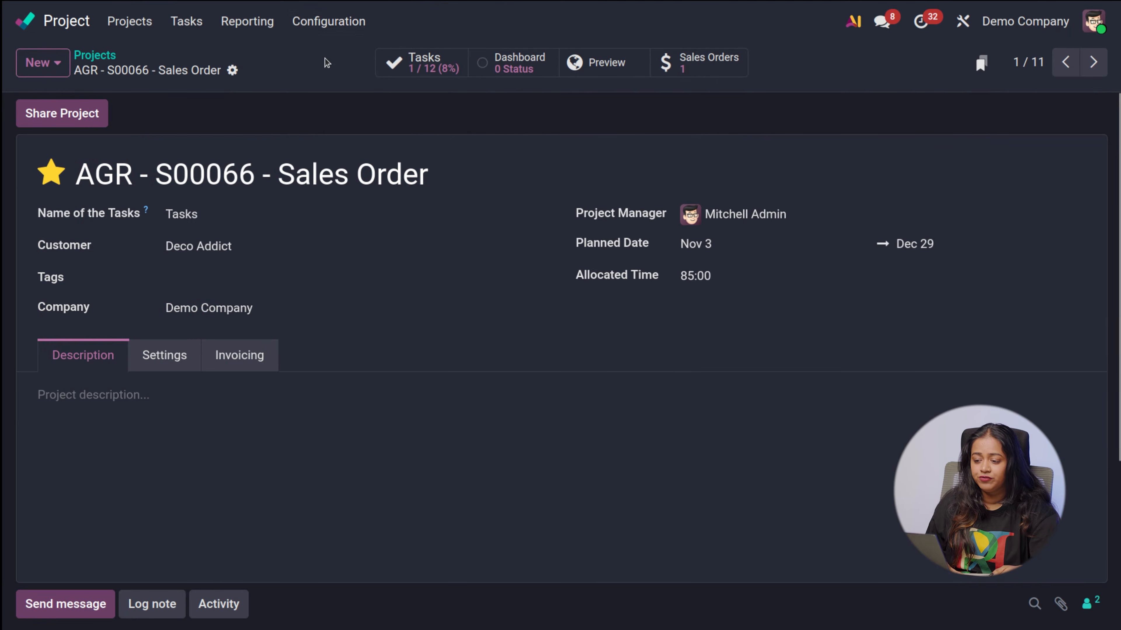
{"action": "left_click", "coordinate": [313, 27]}
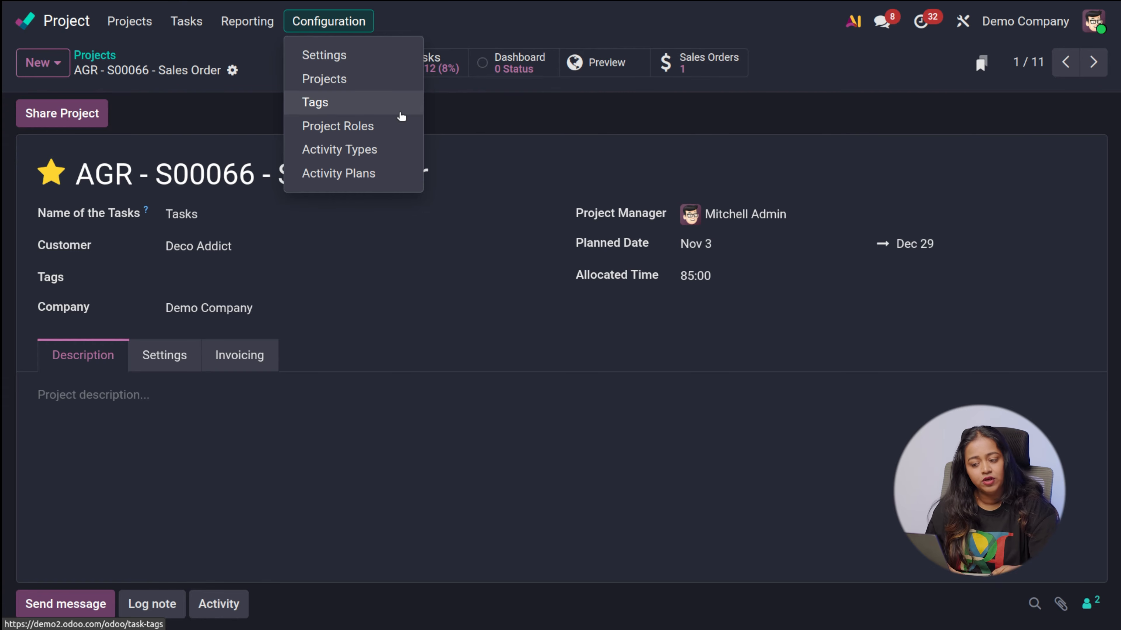
{"action": "left_click", "coordinate": [212, 294]}
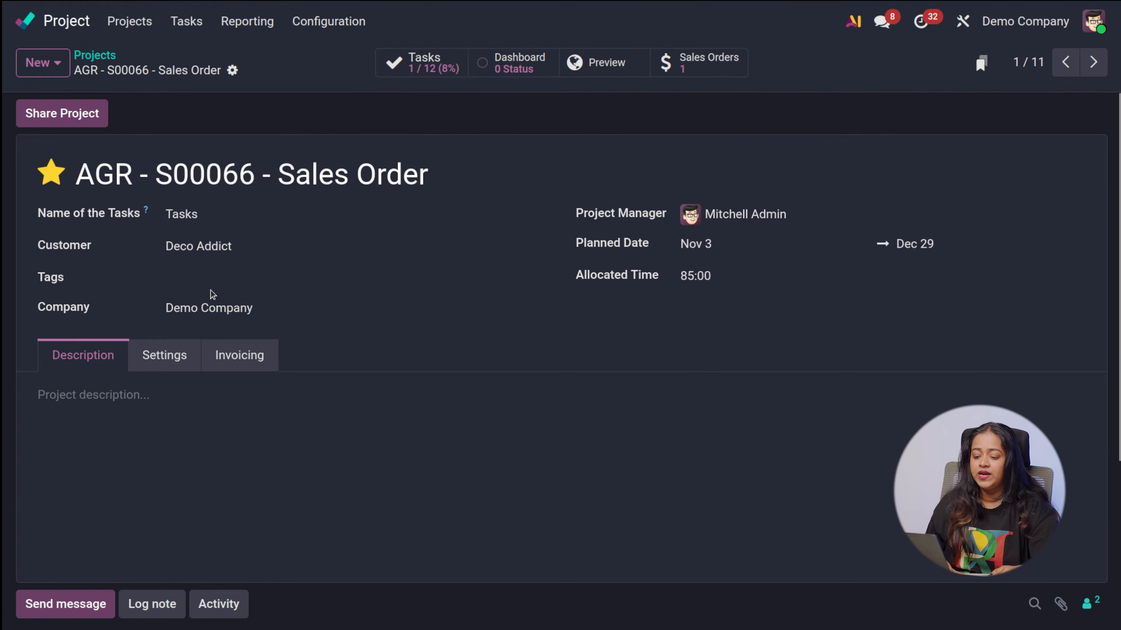
Step: Browse the full list of tags available for the project and close it without selecting any
{"action": "left_click", "coordinate": [210, 280]}
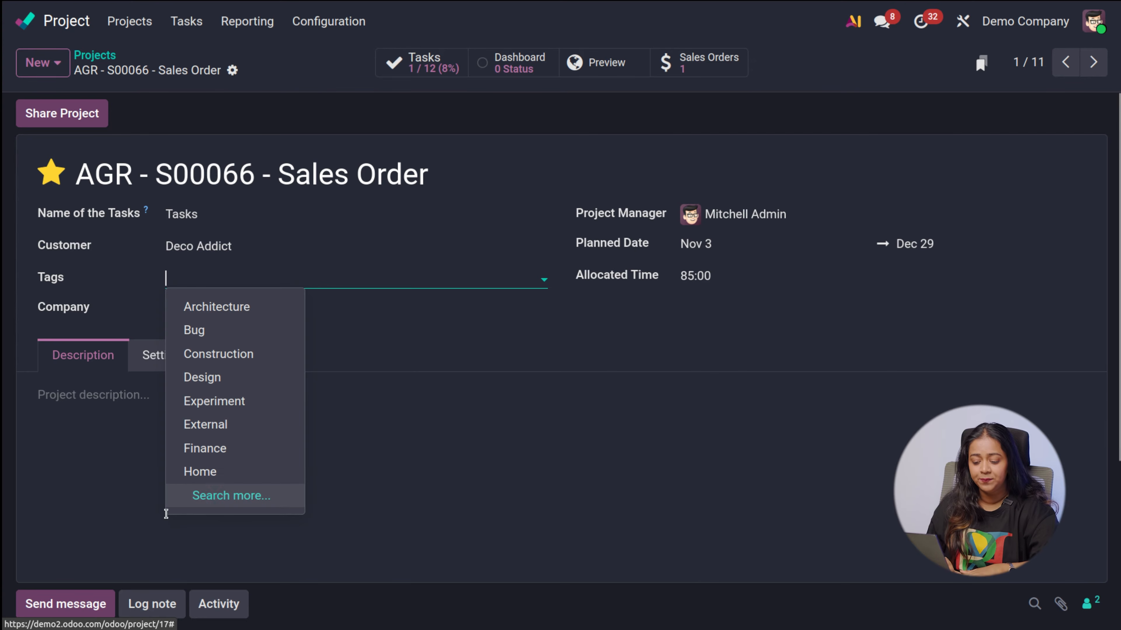
{"action": "left_click", "coordinate": [218, 496]}
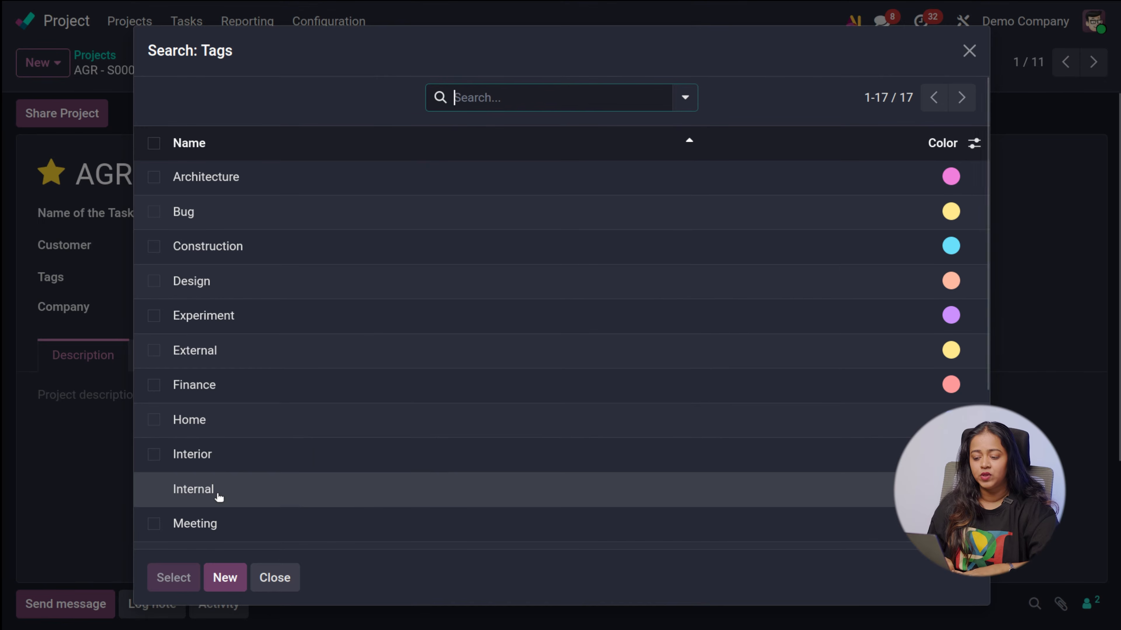
{"action": "scroll", "coordinate": [325, 366], "scroll_direction": "down", "scroll_amount": 5}
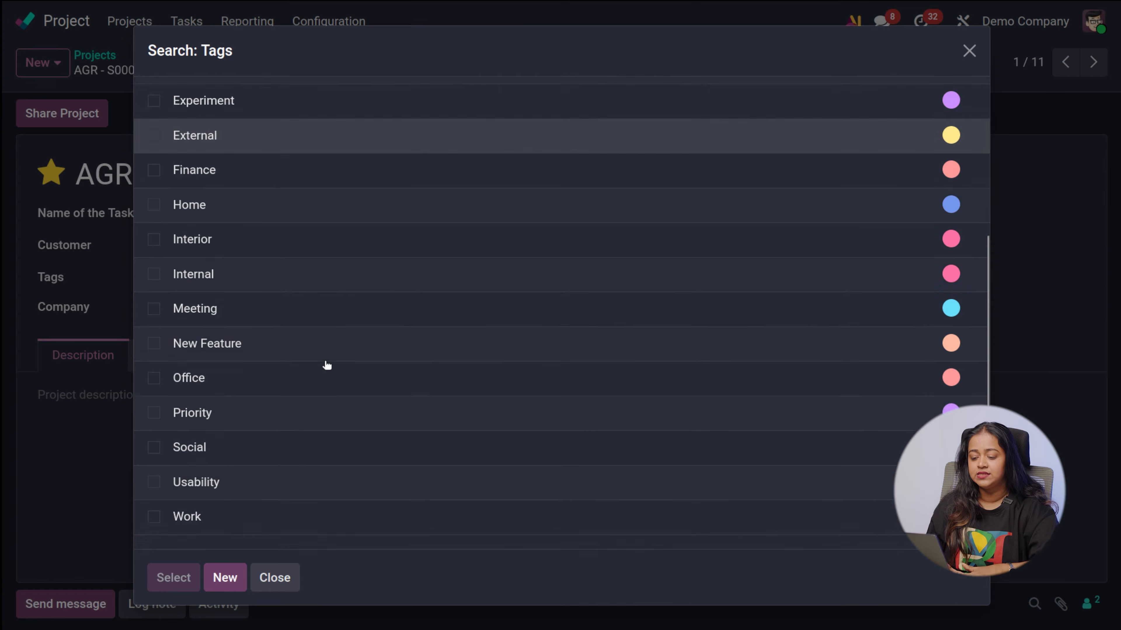
{"action": "scroll", "coordinate": [325, 365], "scroll_direction": "up", "scroll_amount": 5}
{"action": "scroll", "coordinate": [326, 365], "scroll_direction": "down", "scroll_amount": 2}
{"action": "scroll", "coordinate": [326, 365], "scroll_direction": "up", "scroll_amount": 2}
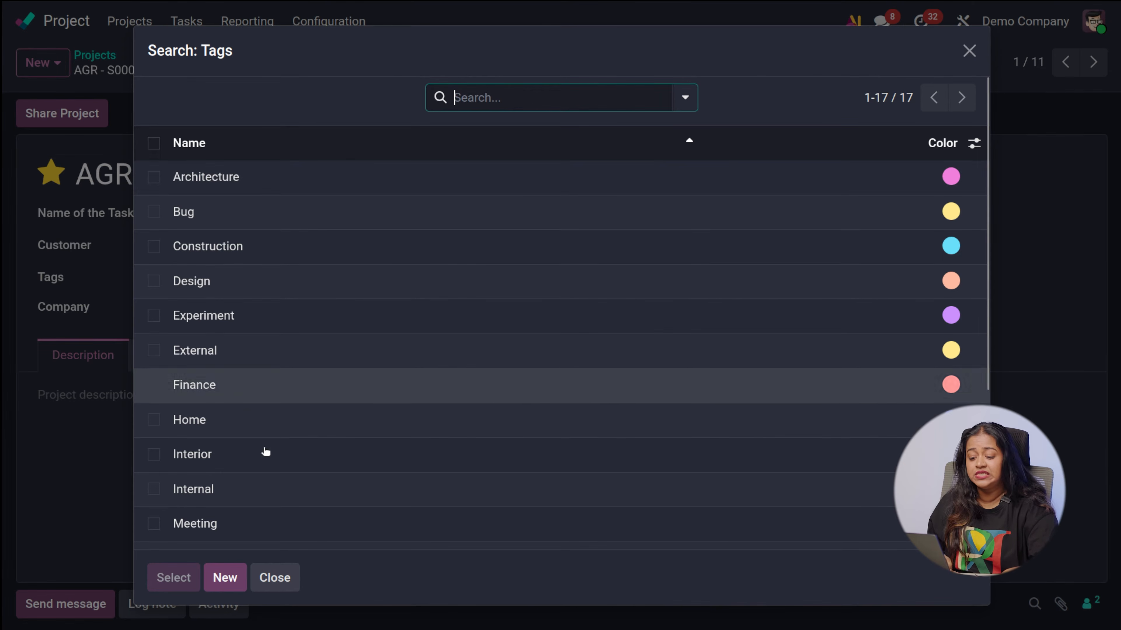
{"action": "scroll", "coordinate": [272, 486], "scroll_direction": "down", "scroll_amount": 5}
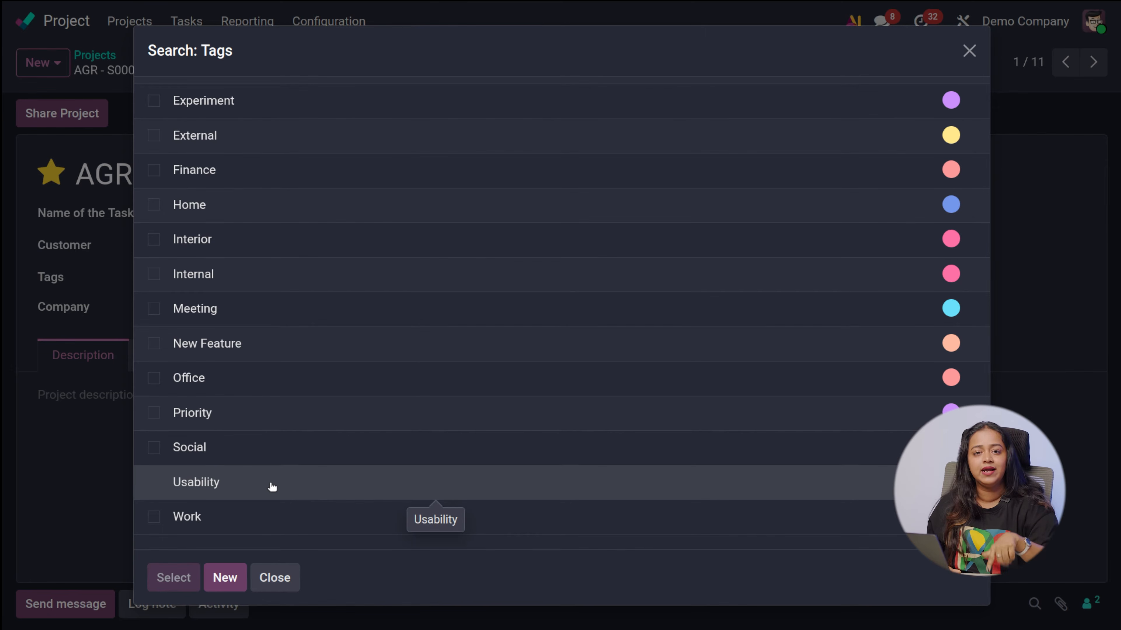
{"action": "left_click", "coordinate": [969, 50]}
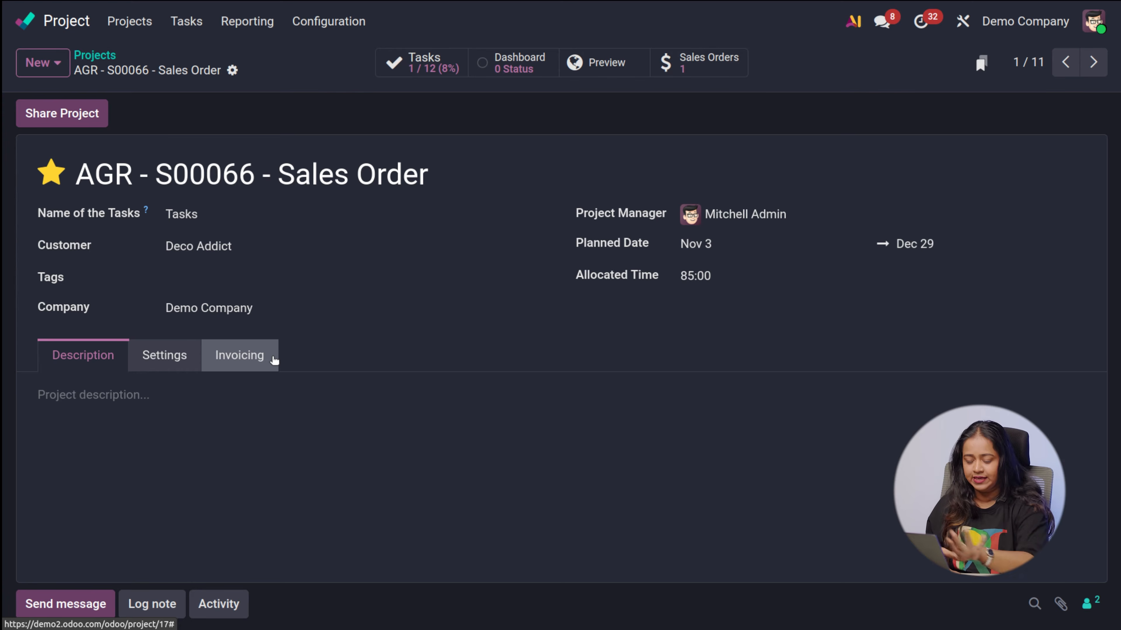
Step: Review the project's settings and its employee invoicing rates
{"action": "left_click", "coordinate": [154, 357]}
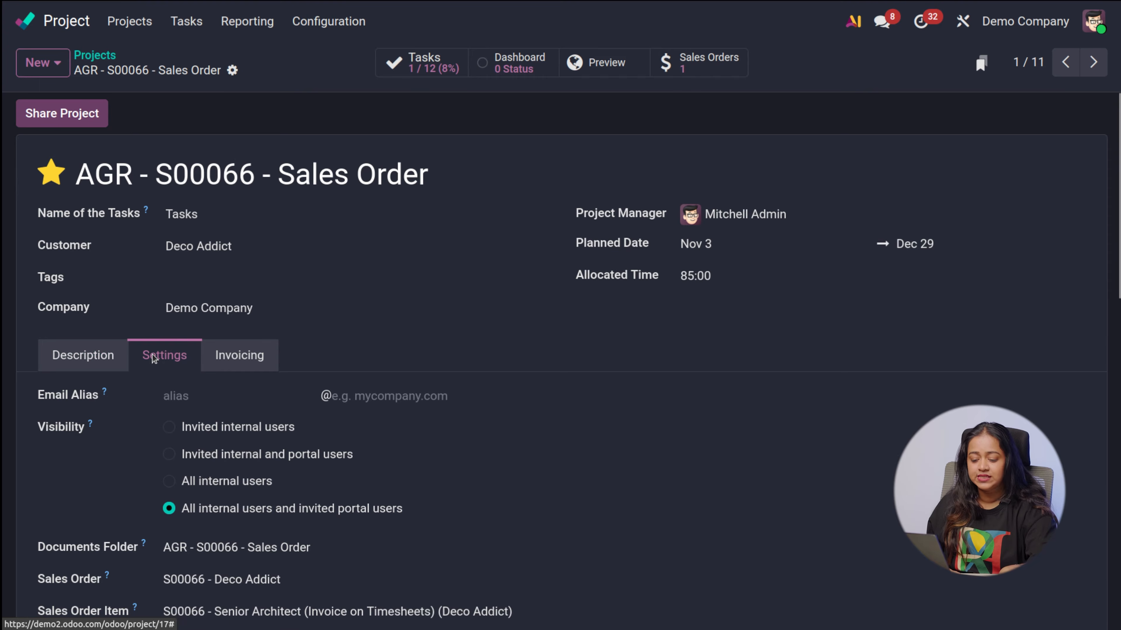
{"action": "scroll", "coordinate": [169, 549], "scroll_direction": "down", "scroll_amount": 10}
{"action": "scroll", "coordinate": [169, 550], "scroll_direction": "up", "scroll_amount": 10}
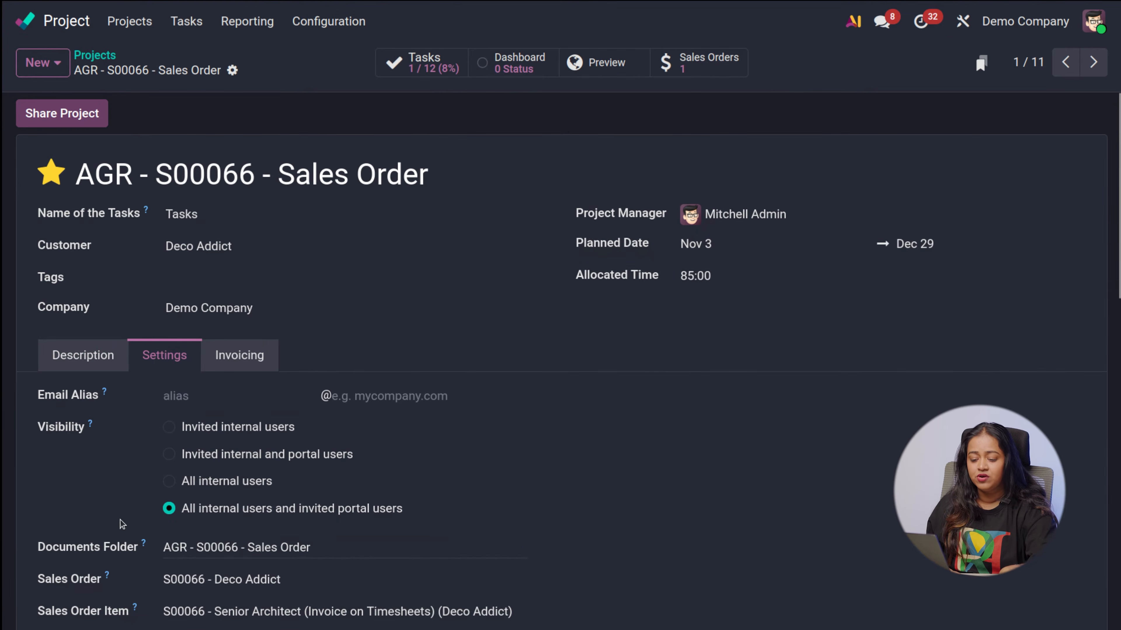
{"action": "left_click", "coordinate": [258, 356]}
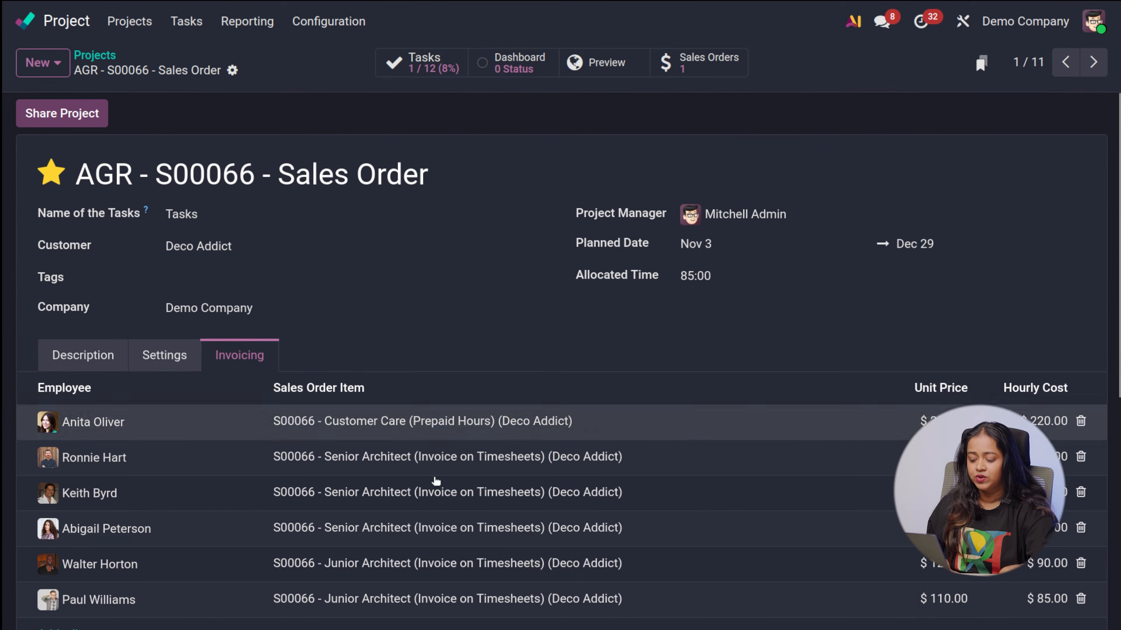
{"action": "scroll", "coordinate": [388, 550], "scroll_direction": "down", "scroll_amount": 7}
{"action": "scroll", "coordinate": [388, 551], "scroll_direction": "up", "scroll_amount": 5}
{"action": "scroll", "coordinate": [385, 551], "scroll_direction": "up", "scroll_amount": 2}
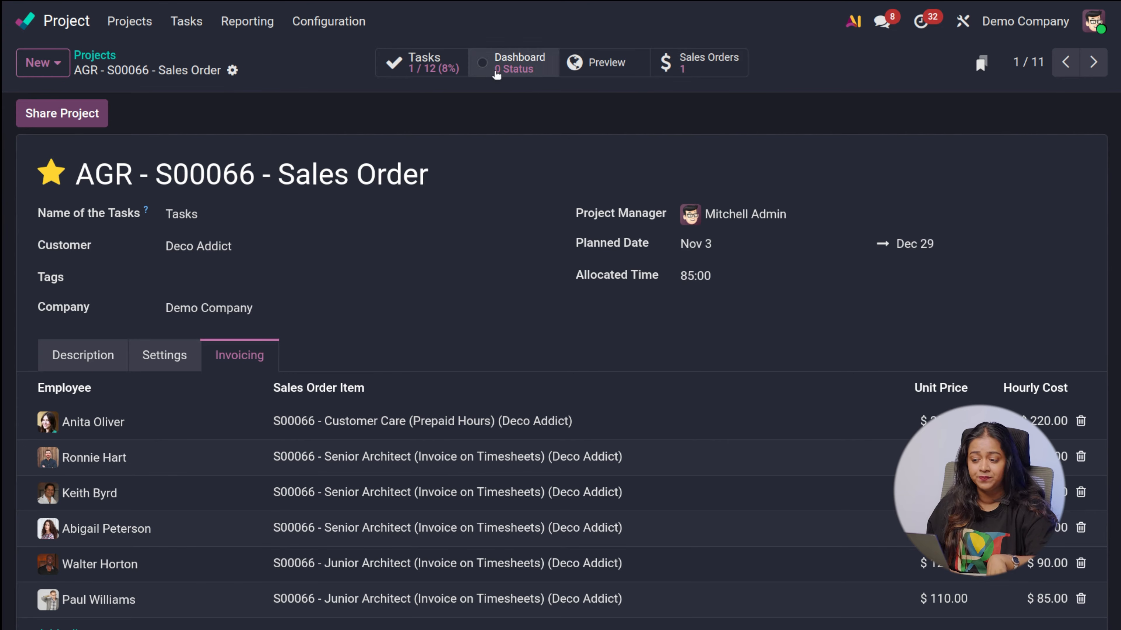
Step: View the task board from the project form and return to the projects overview
{"action": "left_click", "coordinate": [432, 56]}
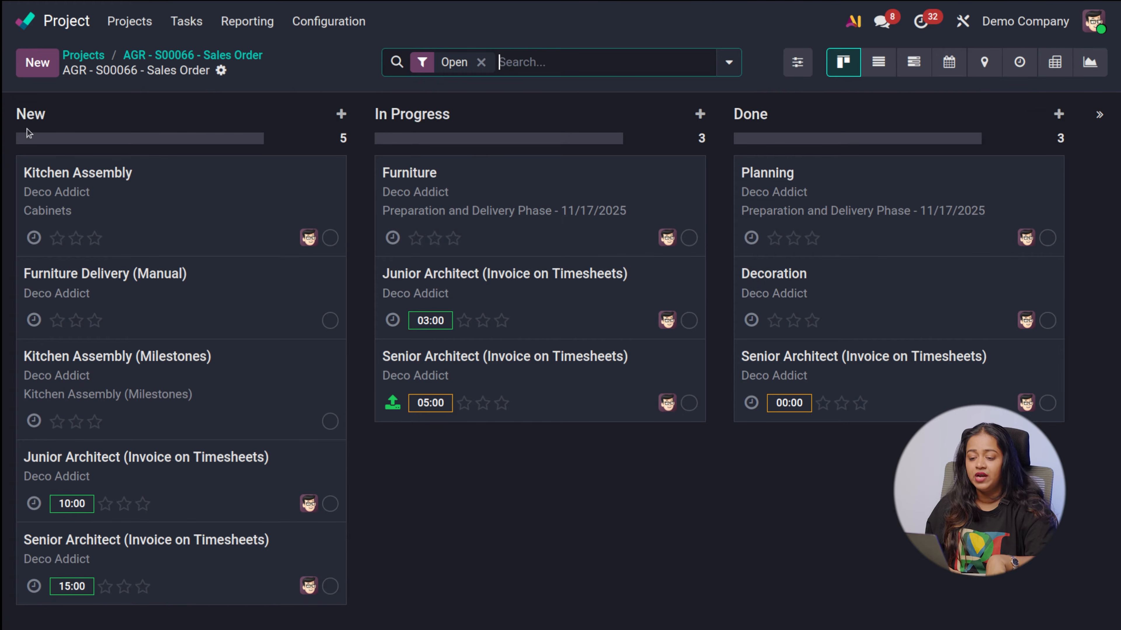
{"action": "left_click", "coordinate": [184, 66]}
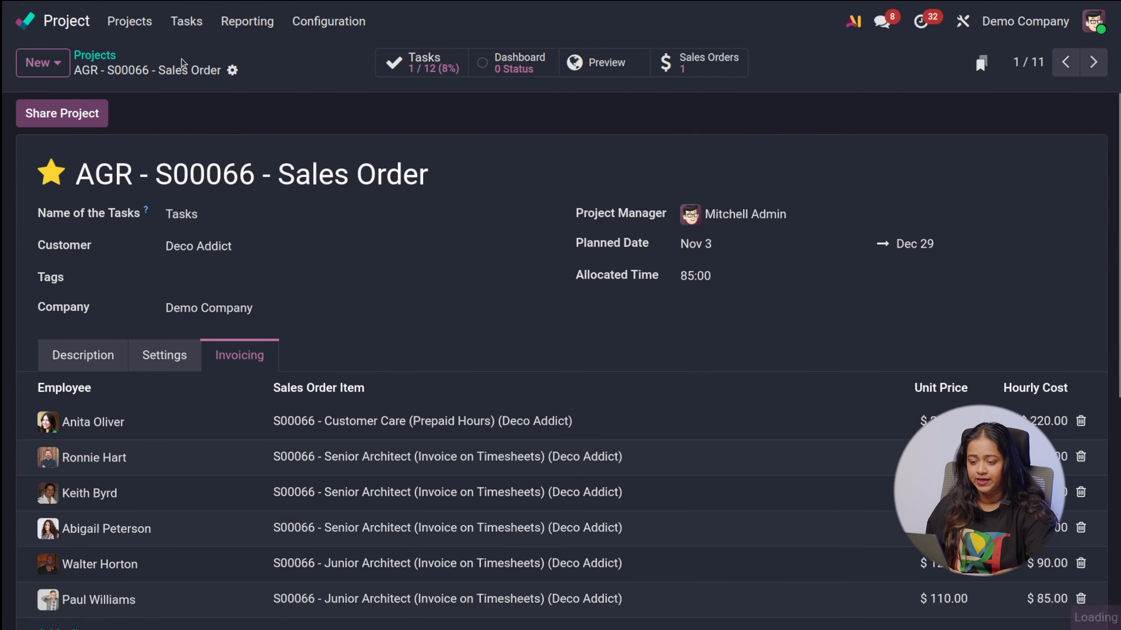
{"action": "left_click", "coordinate": [95, 56]}
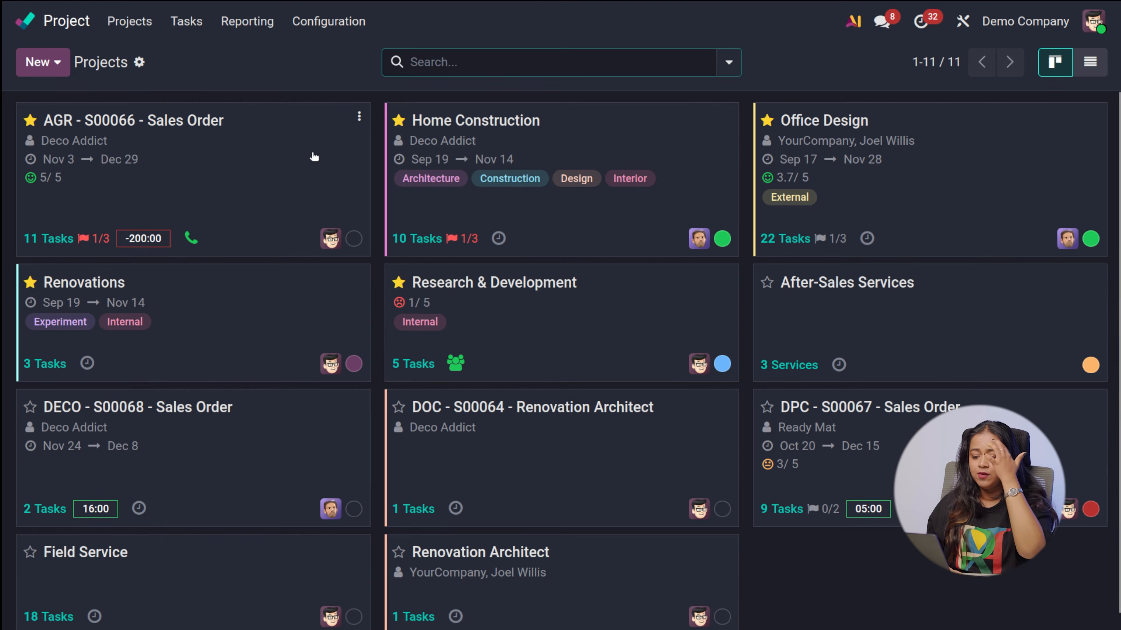
Step: View the AGR project's tasks from its card, bring up the blank new-task entry, and go back to the projects overview
{"action": "left_click", "coordinate": [359, 117]}
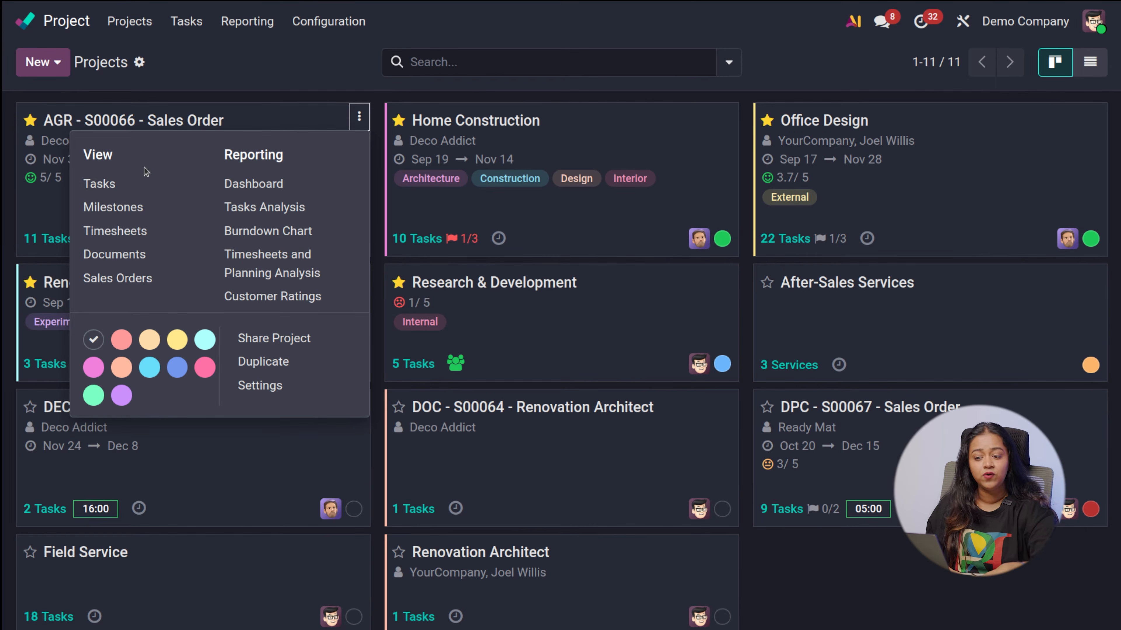
{"action": "left_click", "coordinate": [89, 184]}
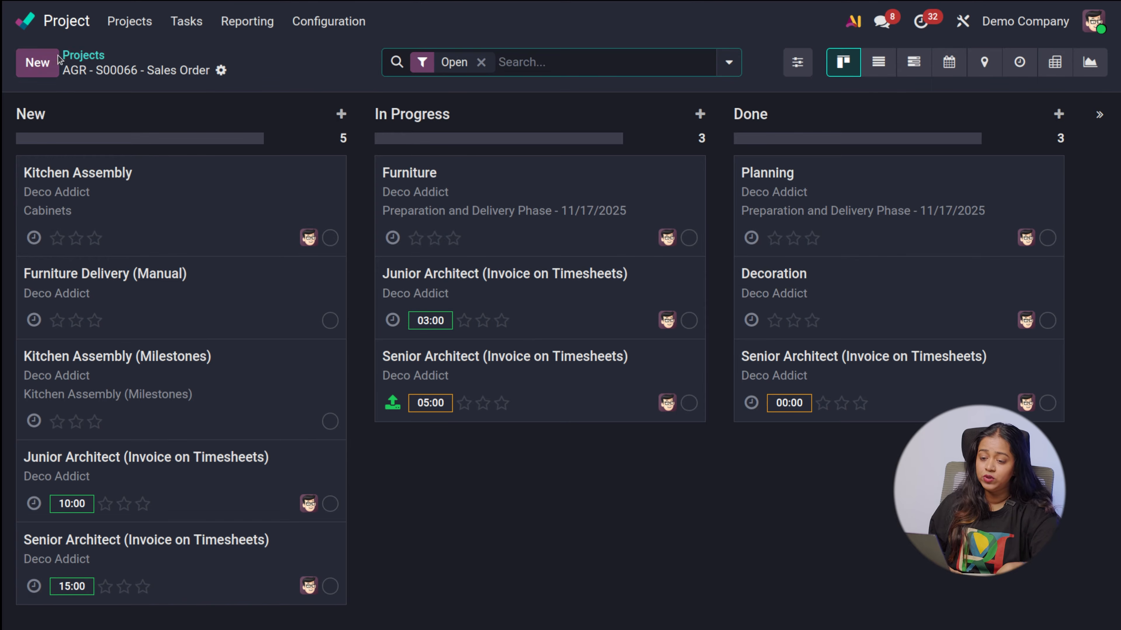
{"action": "left_click", "coordinate": [45, 62]}
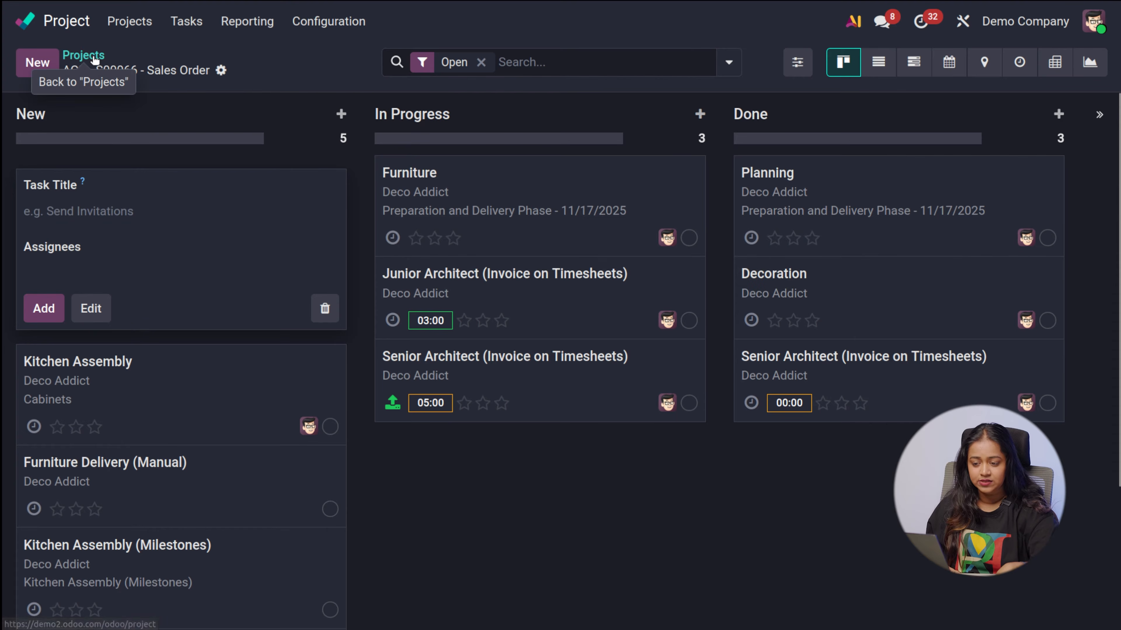
{"action": "left_click", "coordinate": [84, 55]}
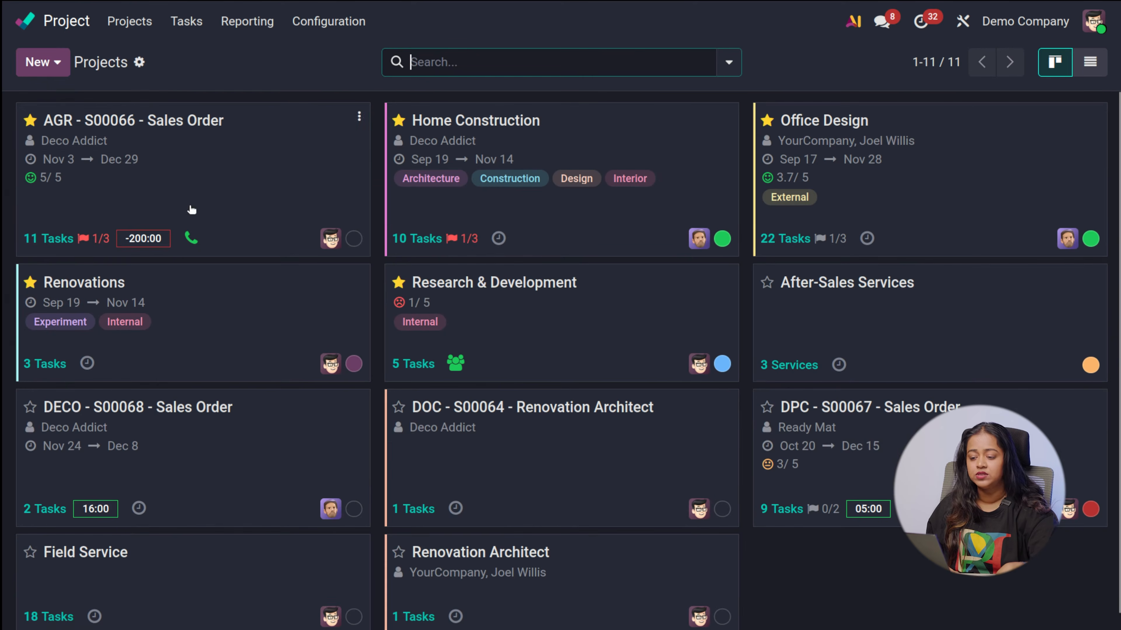
Step: Open the milestones list of the AGR - S00066 sales order project
{"action": "left_click", "coordinate": [359, 116]}
{"action": "left_click", "coordinate": [99, 207]}
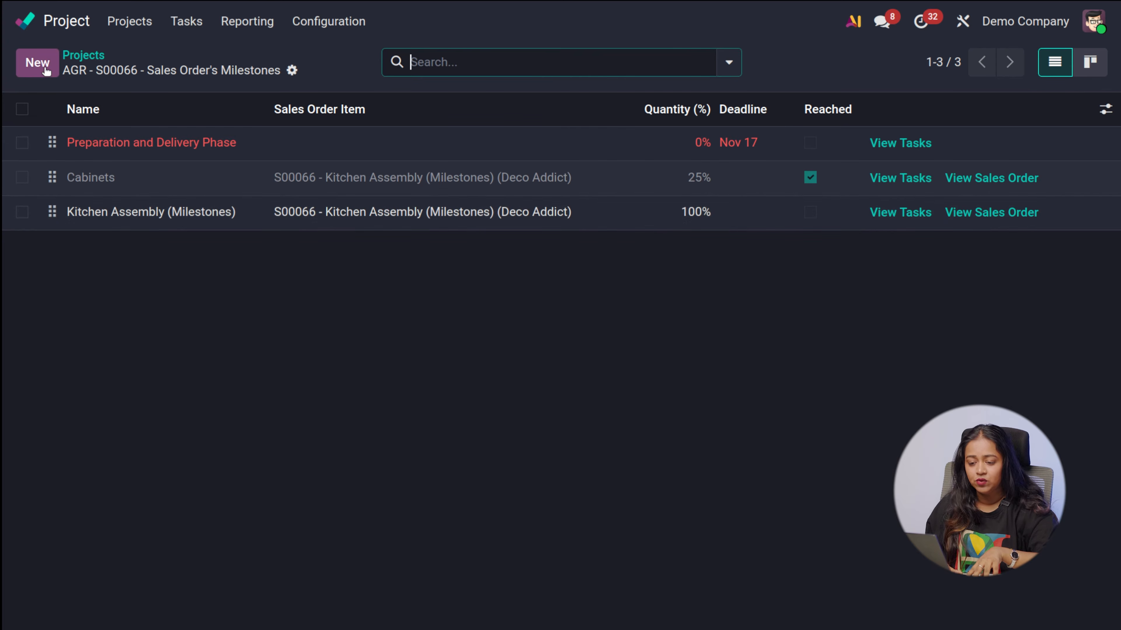
Step: Try adding a milestone with its sales order item cleared, and discard the unnamed row
{"action": "left_click", "coordinate": [37, 62]}
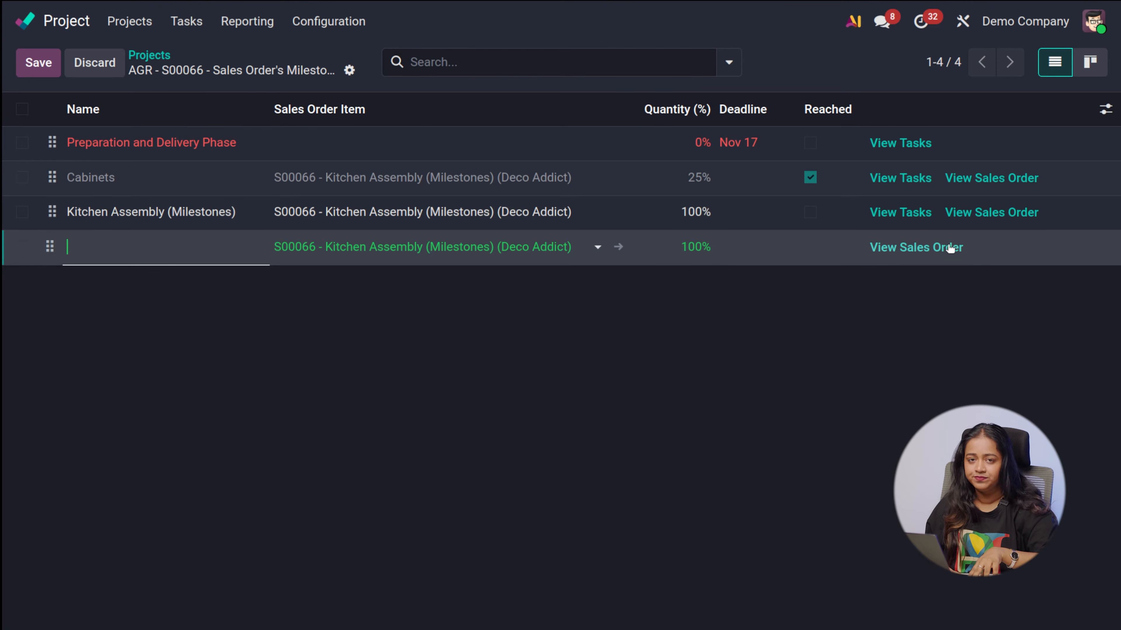
{"action": "left_click", "coordinate": [578, 246]}
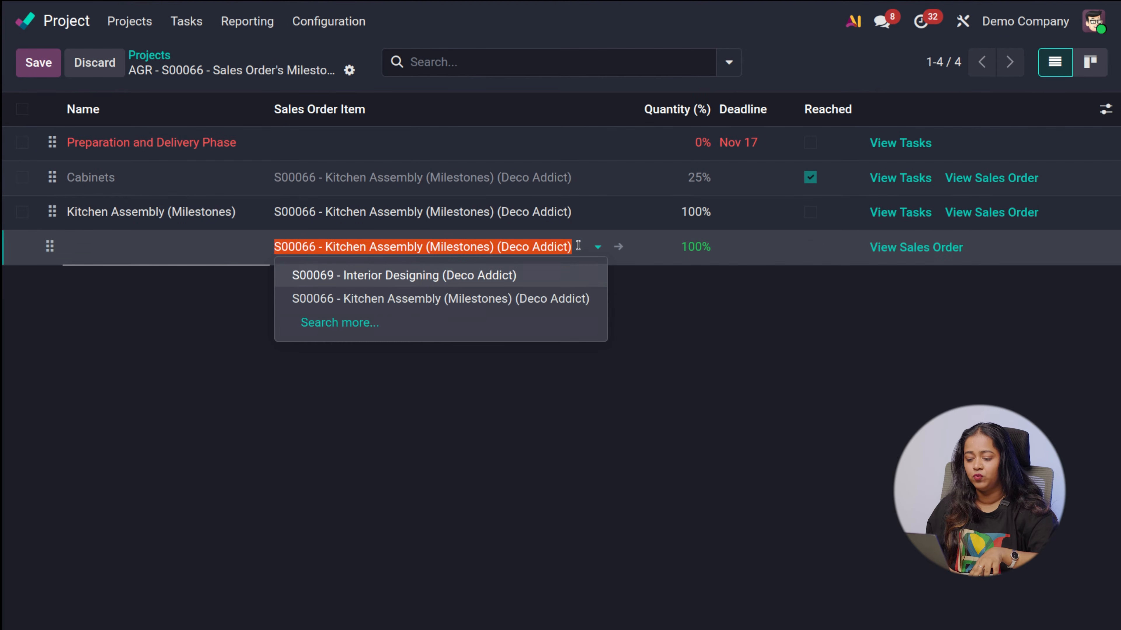
{"action": "key", "text": "BackSpace"}
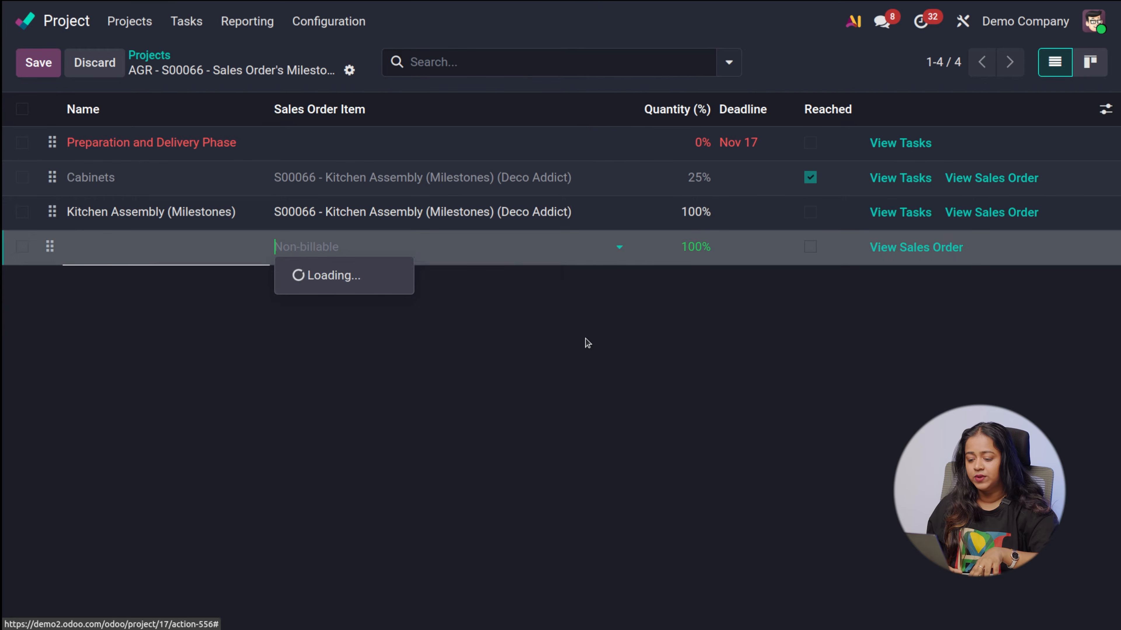
{"action": "left_click", "coordinate": [601, 448]}
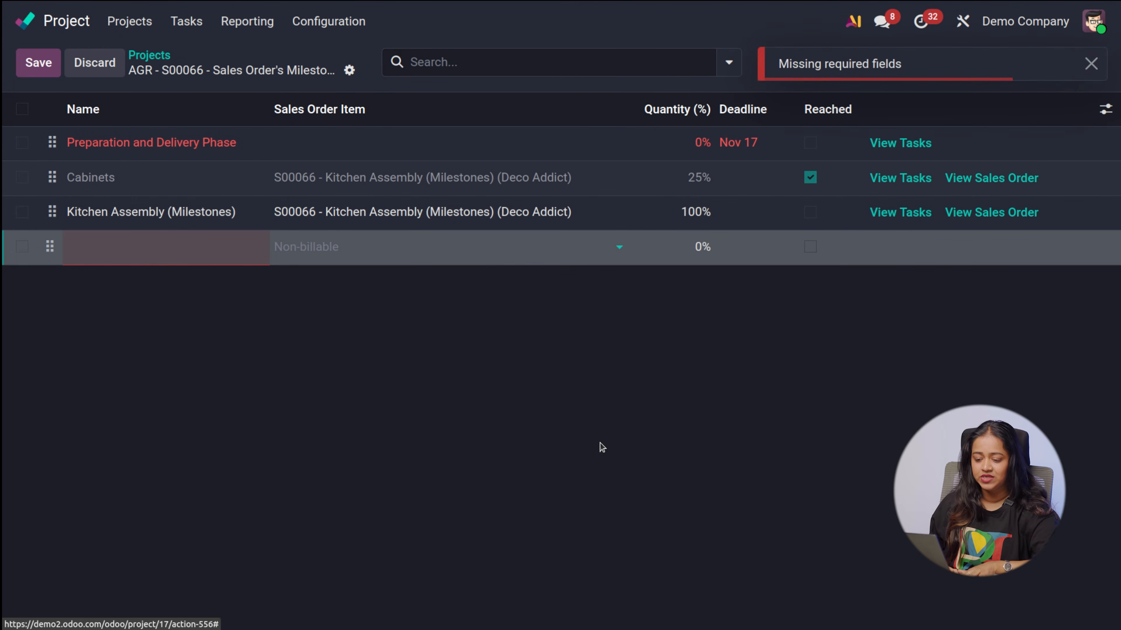
{"action": "left_click", "coordinate": [214, 253]}
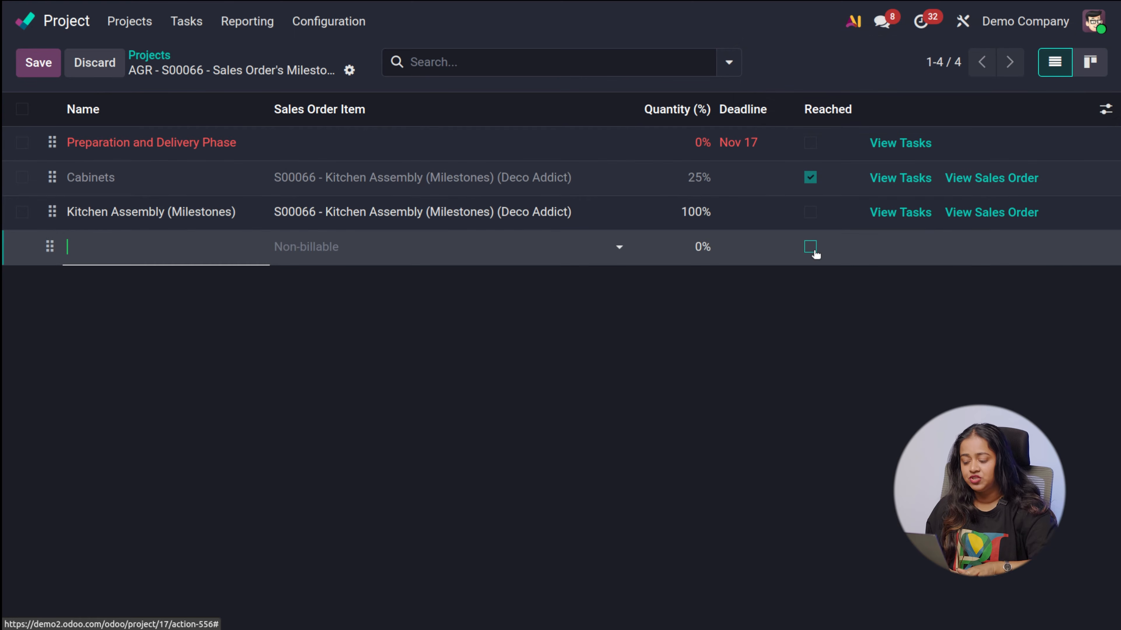
{"action": "left_click", "coordinate": [813, 249]}
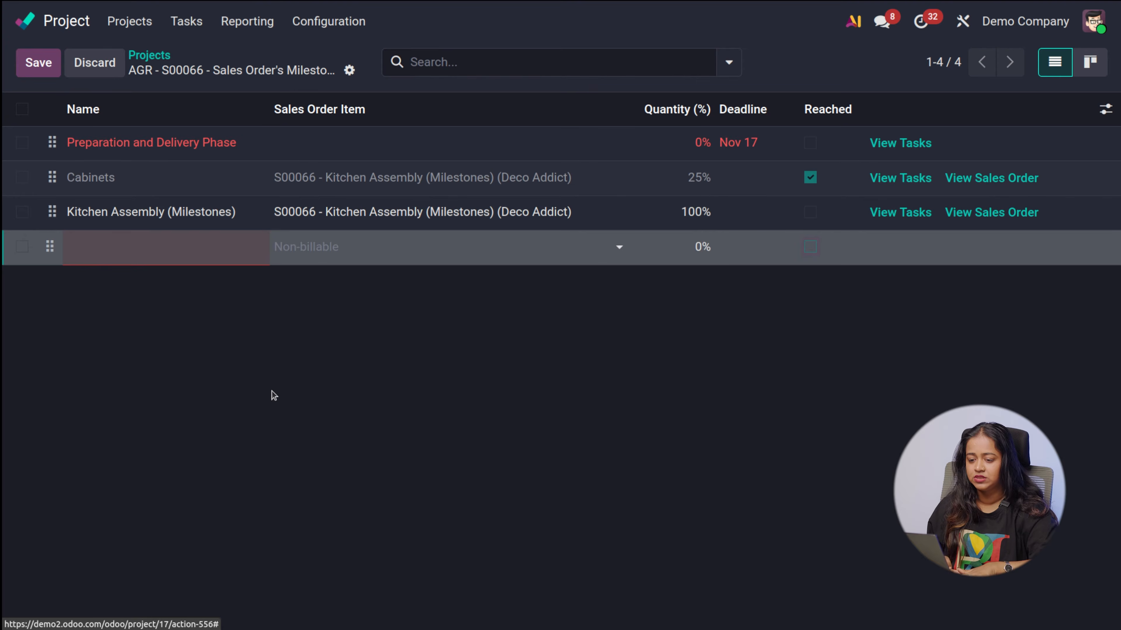
{"action": "left_click", "coordinate": [128, 21]}
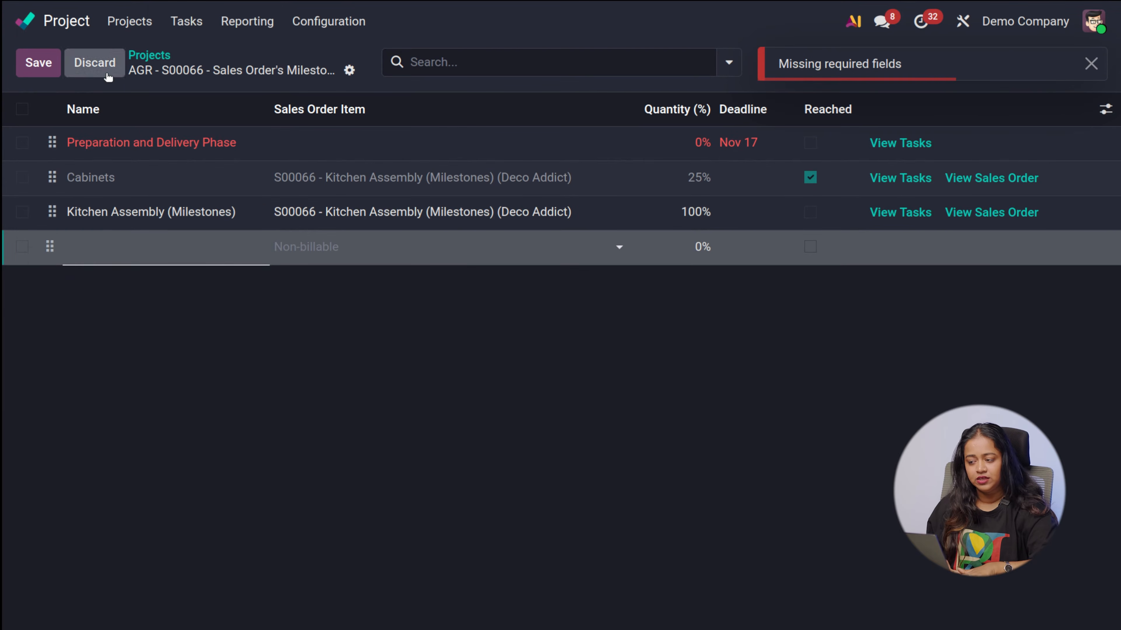
{"action": "left_click", "coordinate": [93, 62]}
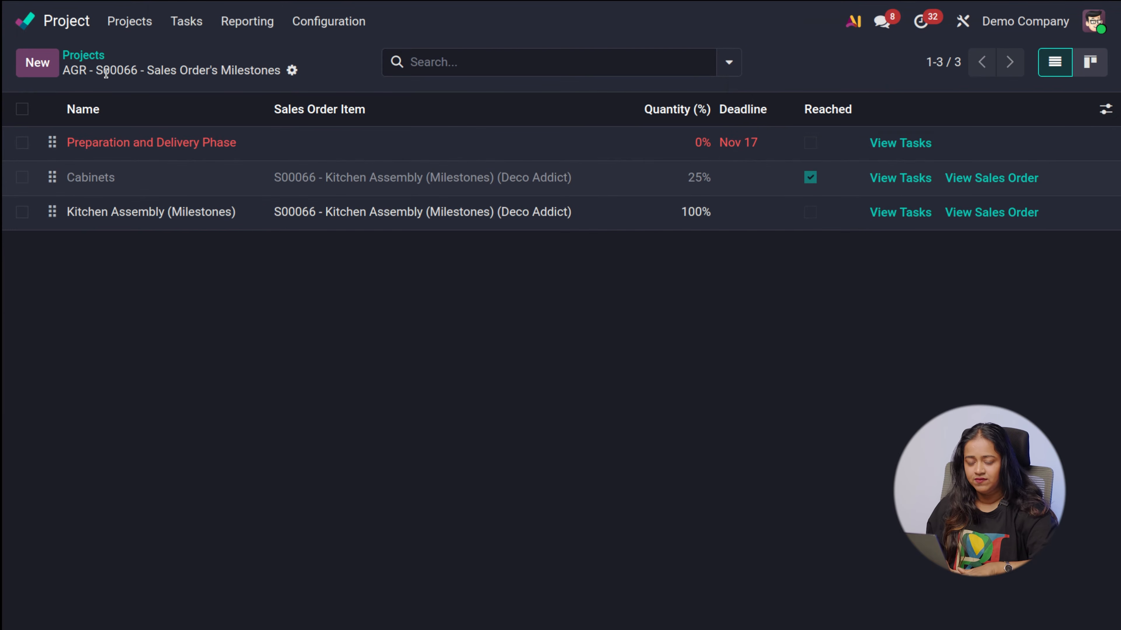
Step: Review the AGR project's recorded timesheets and return to the projects overview
{"action": "left_click", "coordinate": [97, 56]}
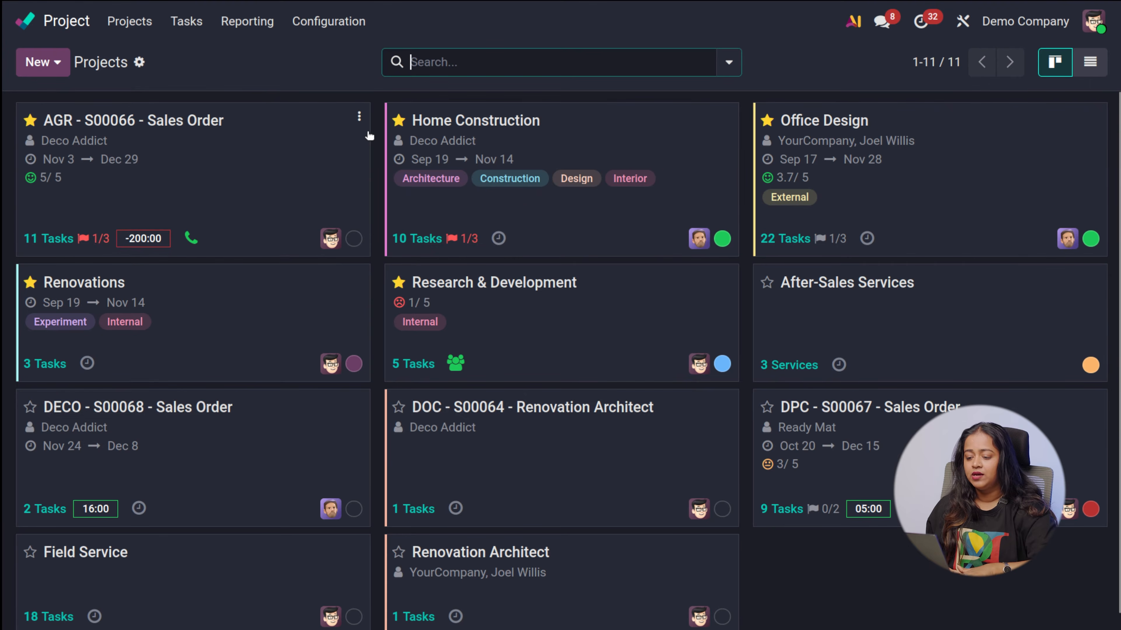
{"action": "left_click", "coordinate": [360, 118]}
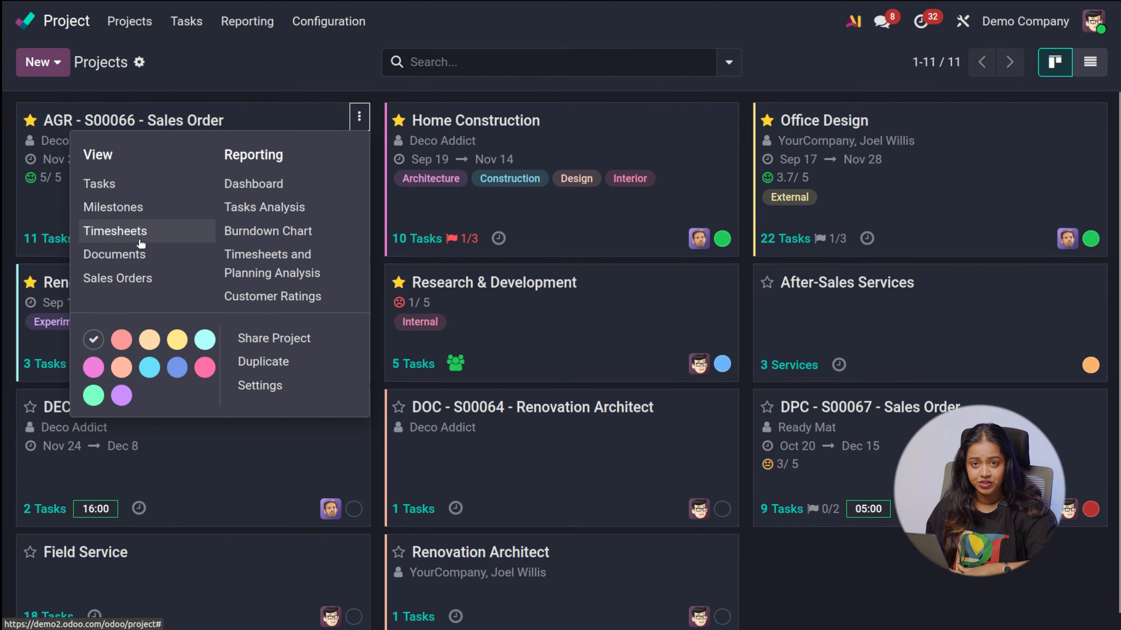
{"action": "left_click", "coordinate": [120, 232]}
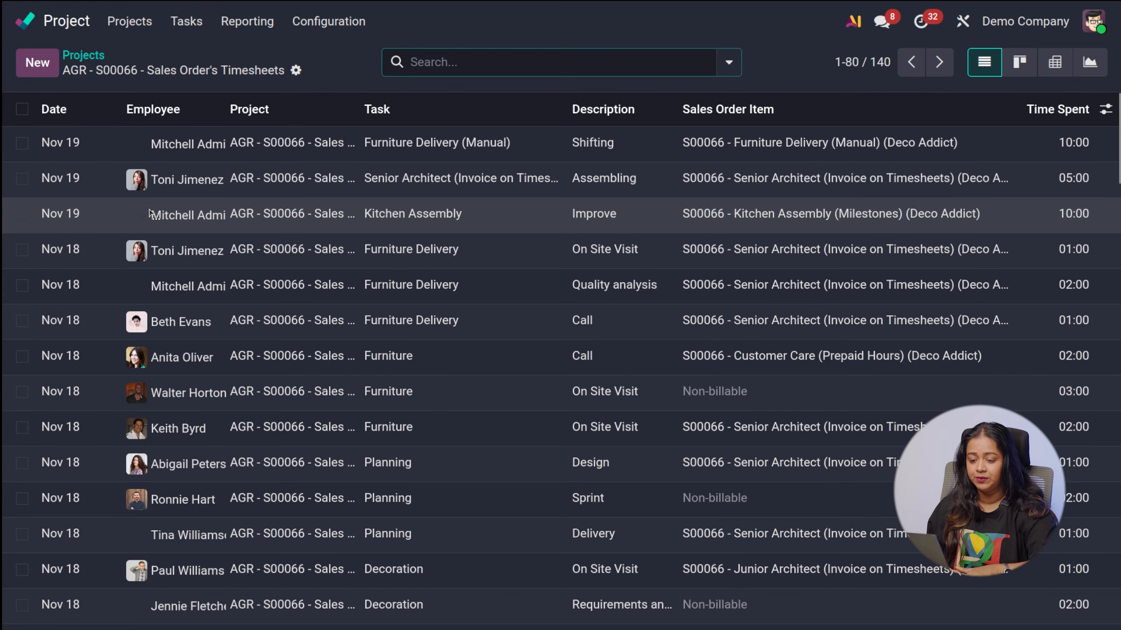
{"action": "scroll", "coordinate": [338, 543], "scroll_direction": "down", "scroll_amount": 10}
{"action": "scroll", "coordinate": [338, 543], "scroll_direction": "up", "scroll_amount": 10}
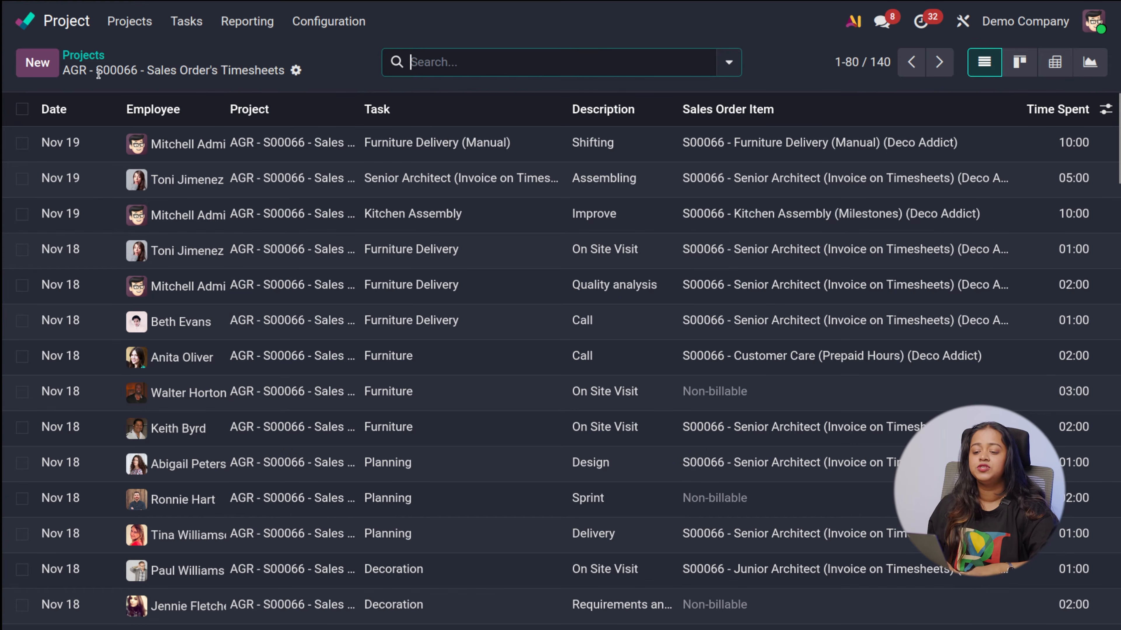
{"action": "left_click", "coordinate": [84, 57]}
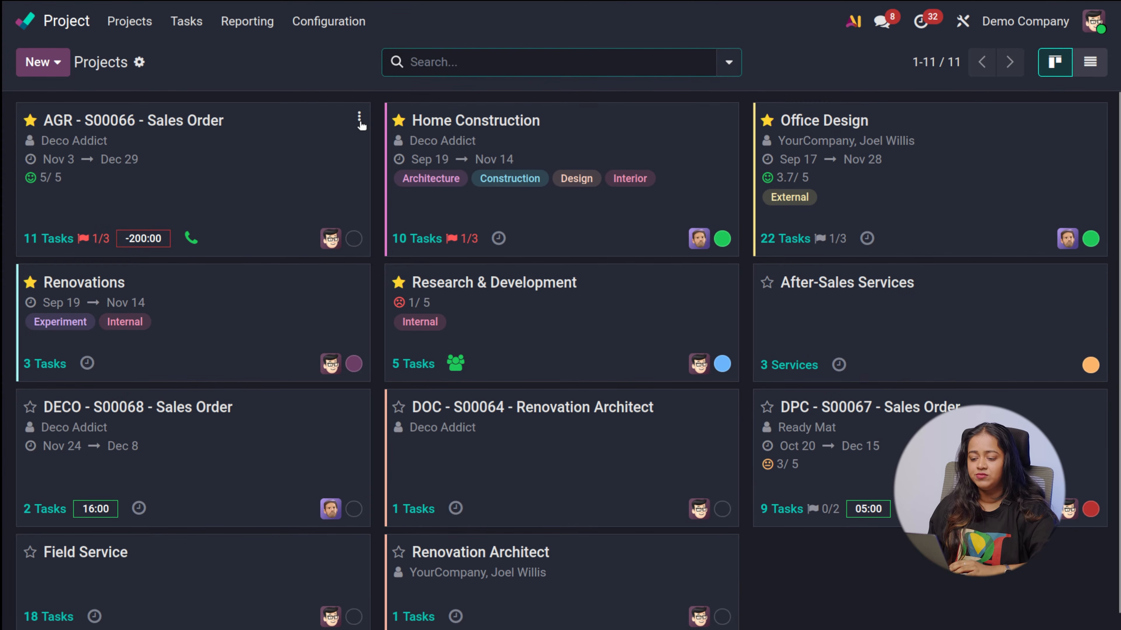
Step: View the AGR project's documents and return to the projects overview
{"action": "left_click", "coordinate": [360, 117]}
{"action": "left_click", "coordinate": [127, 254]}
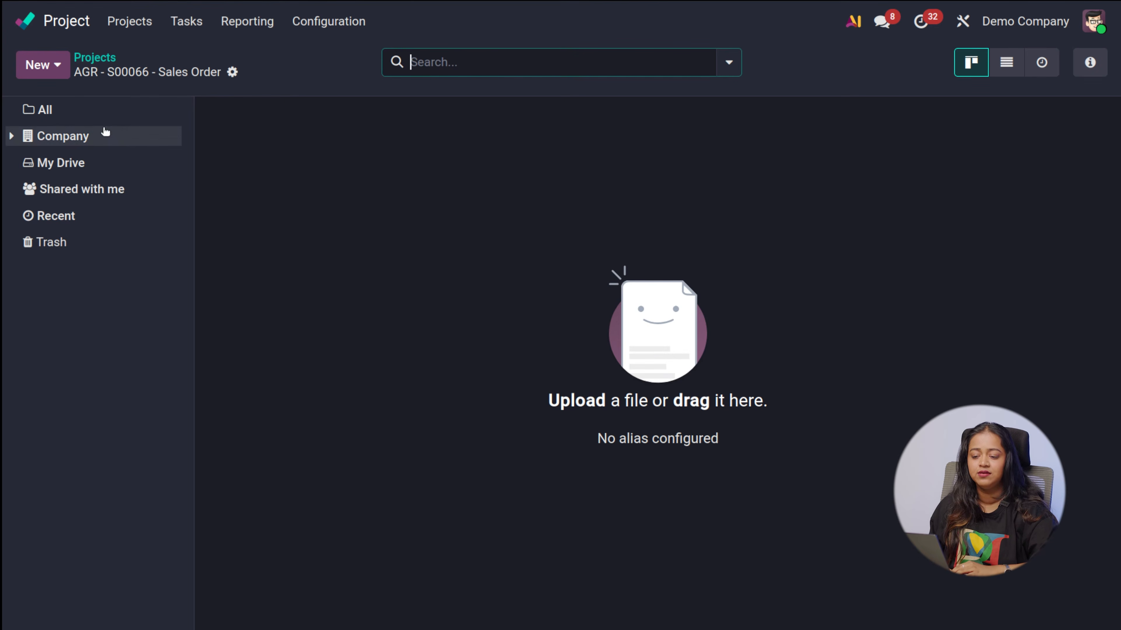
{"action": "left_click", "coordinate": [82, 59]}
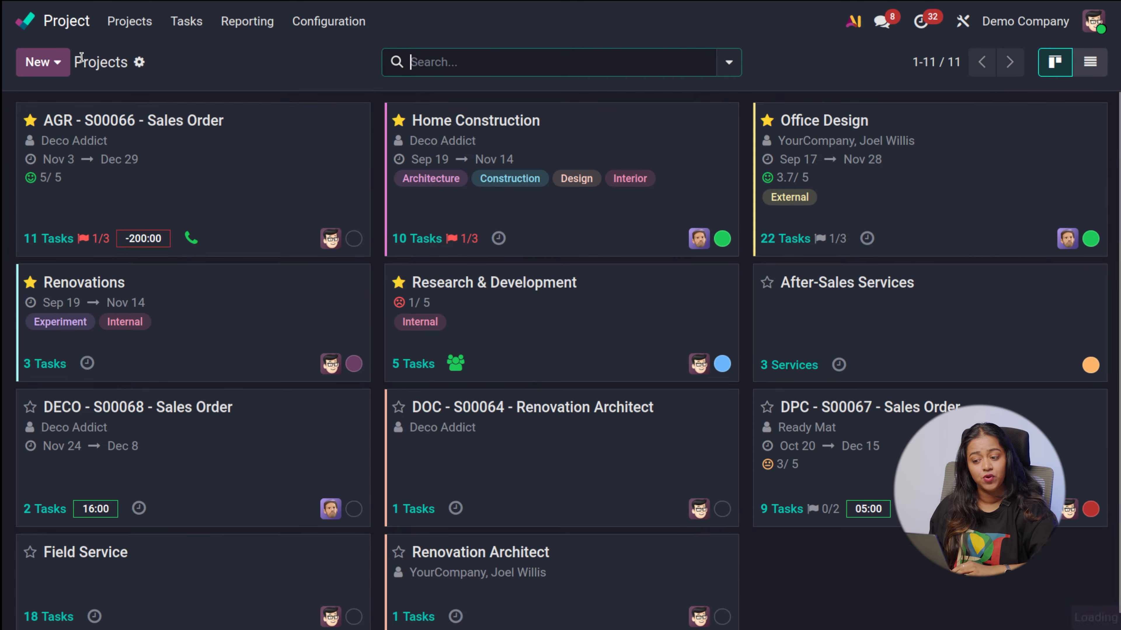
Step: Review the sales order linked to the AGR project and go back to the projects overview
{"action": "left_click", "coordinate": [359, 116]}
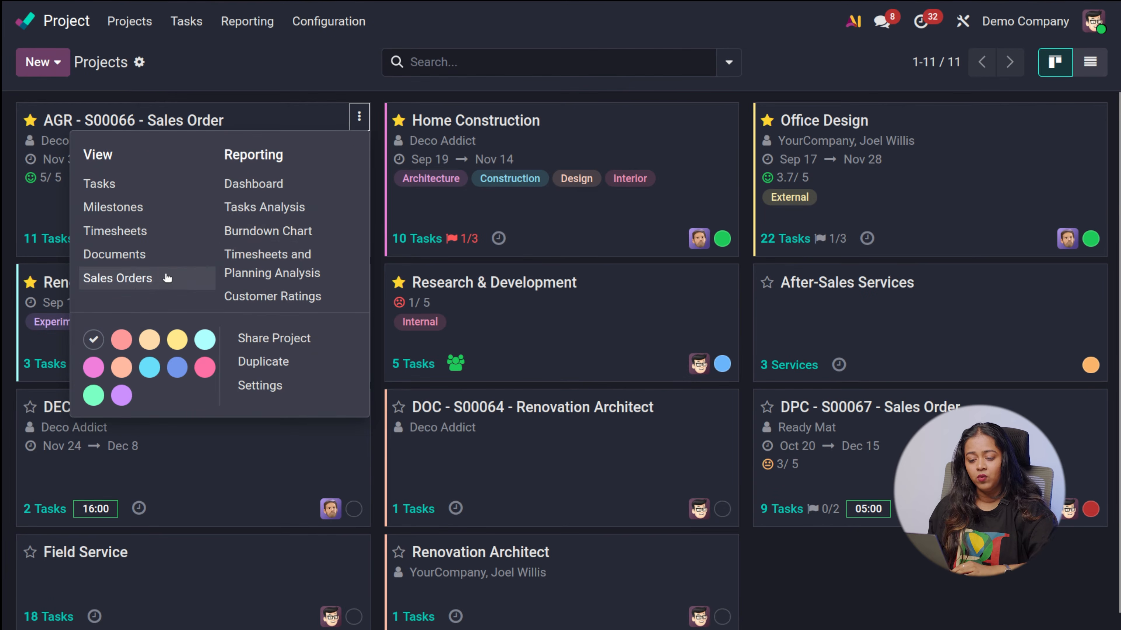
{"action": "left_click", "coordinate": [139, 286]}
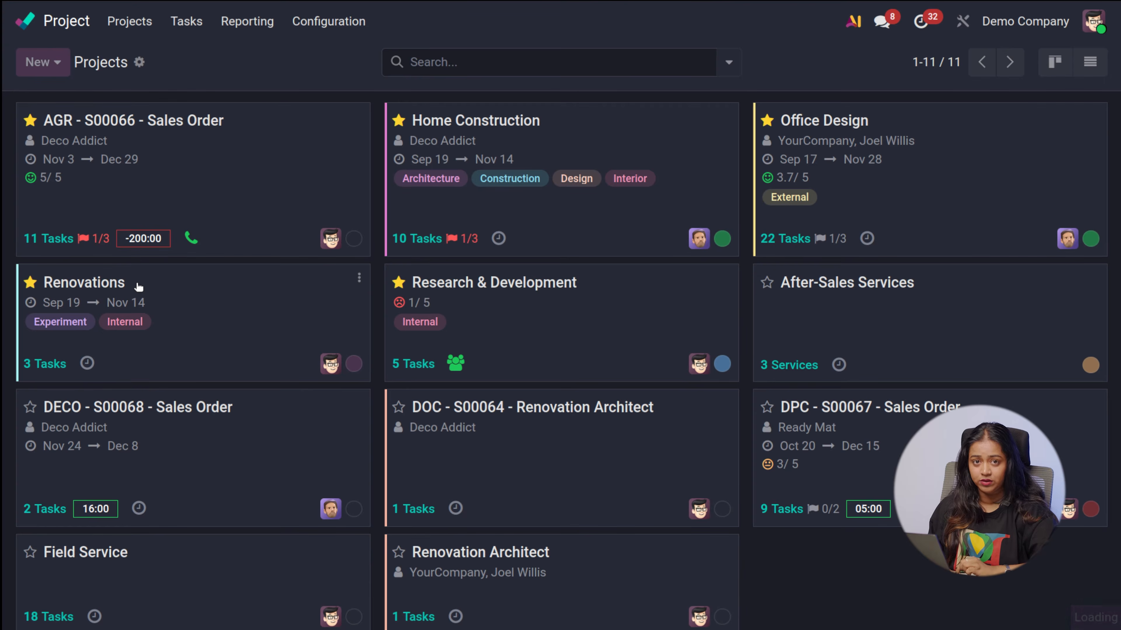
{"action": "scroll", "coordinate": [422, 544], "scroll_direction": "down", "scroll_amount": 10}
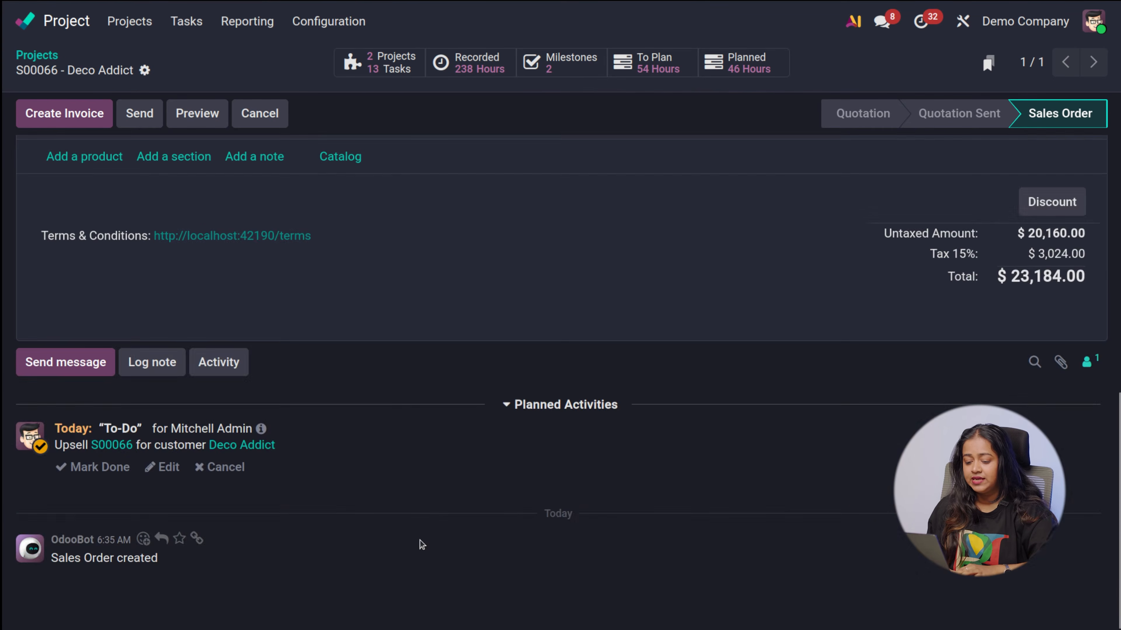
{"action": "scroll", "coordinate": [423, 534], "scroll_direction": "up", "scroll_amount": 10}
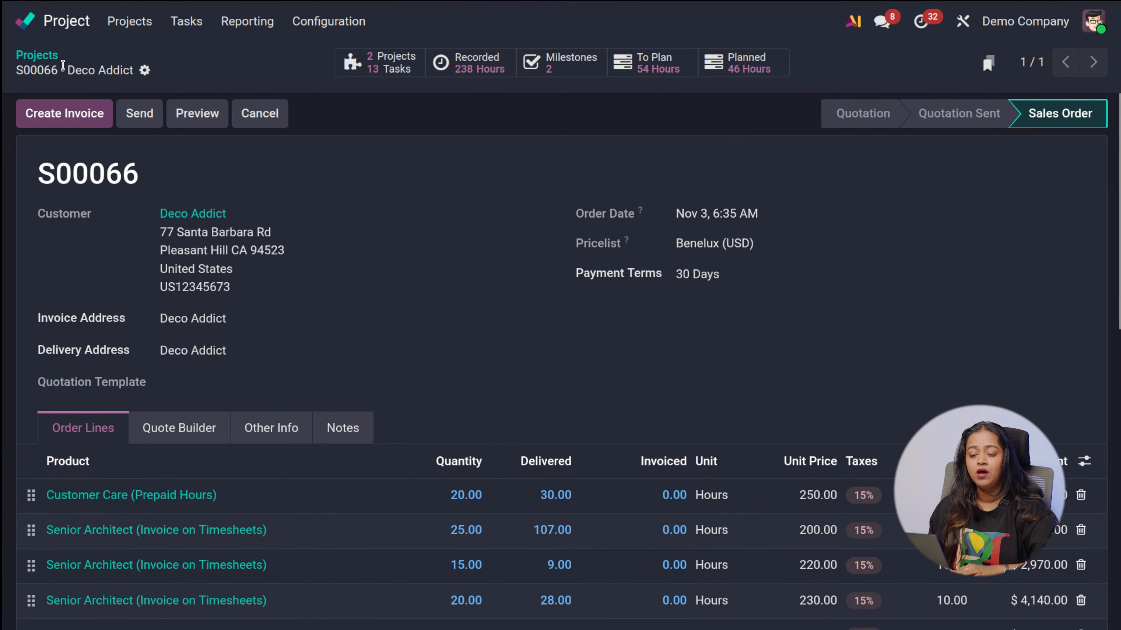
{"action": "left_click", "coordinate": [30, 55]}
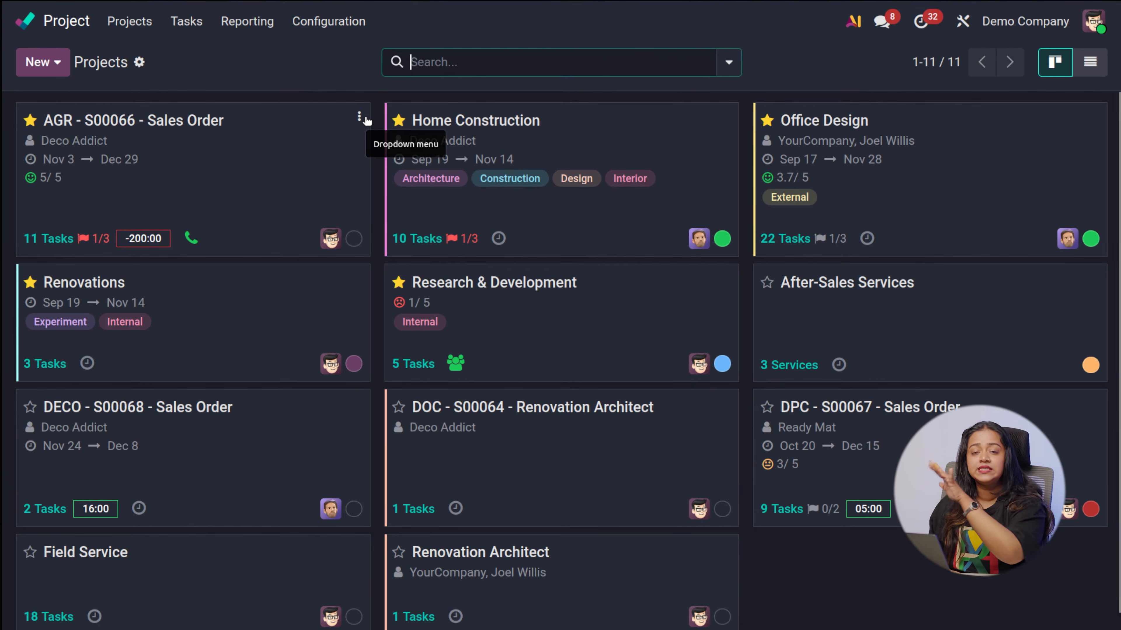
Step: Examine the AGR project's dashboard, including its milestones and profitability
{"action": "left_click", "coordinate": [360, 117]}
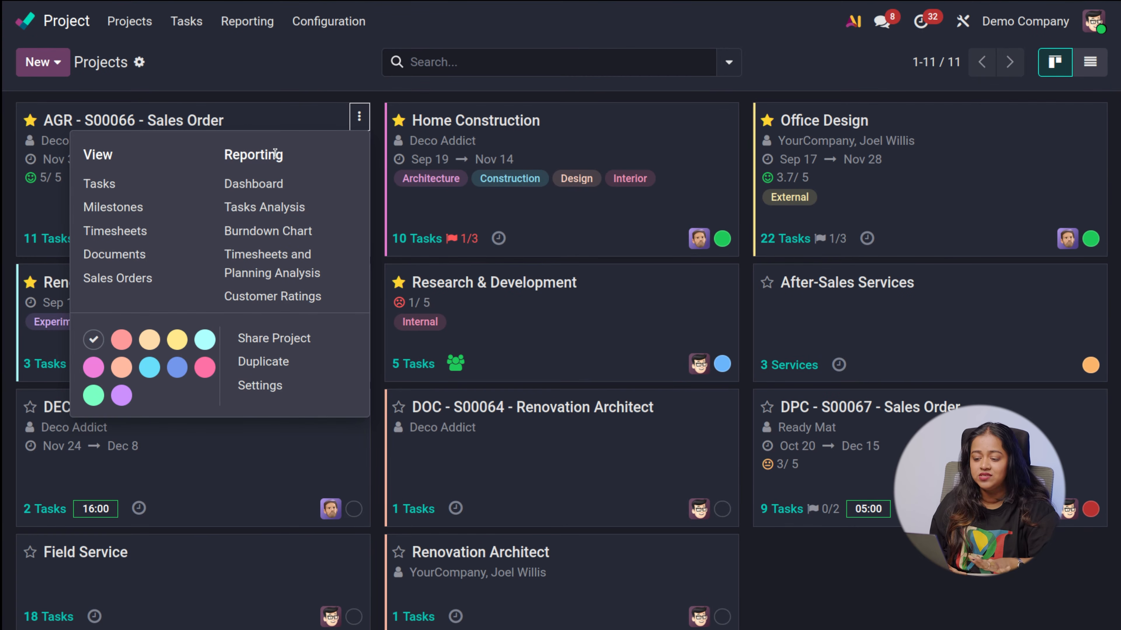
{"action": "left_click", "coordinate": [266, 188]}
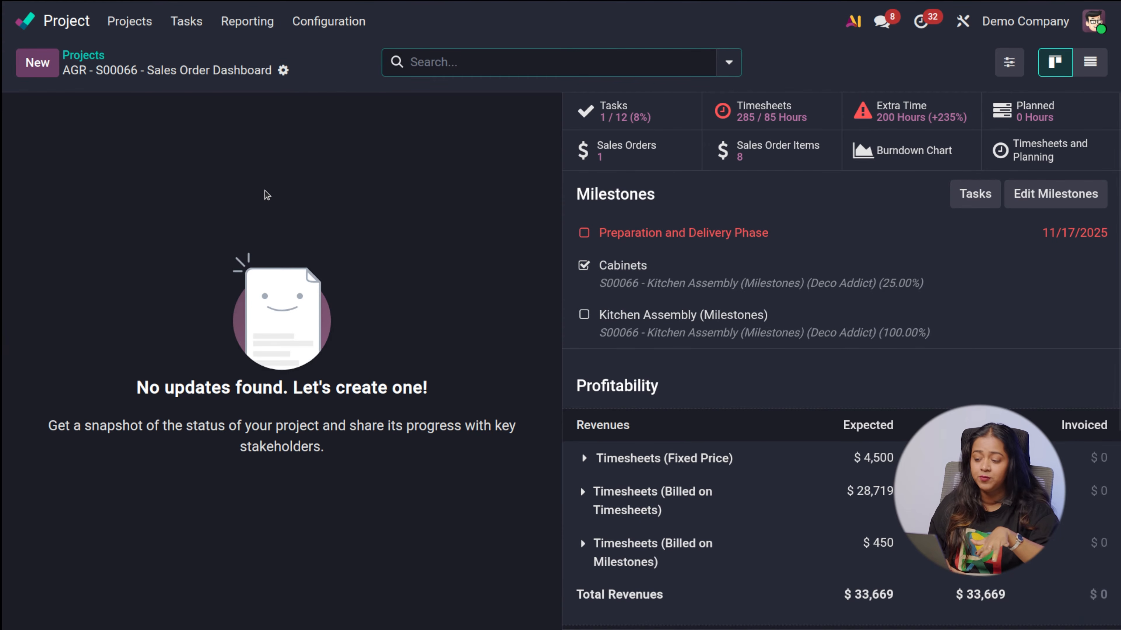
{"action": "scroll", "coordinate": [803, 295], "scroll_direction": "down", "scroll_amount": 6}
{"action": "scroll", "coordinate": [732, 295], "scroll_direction": "up", "scroll_amount": 6}
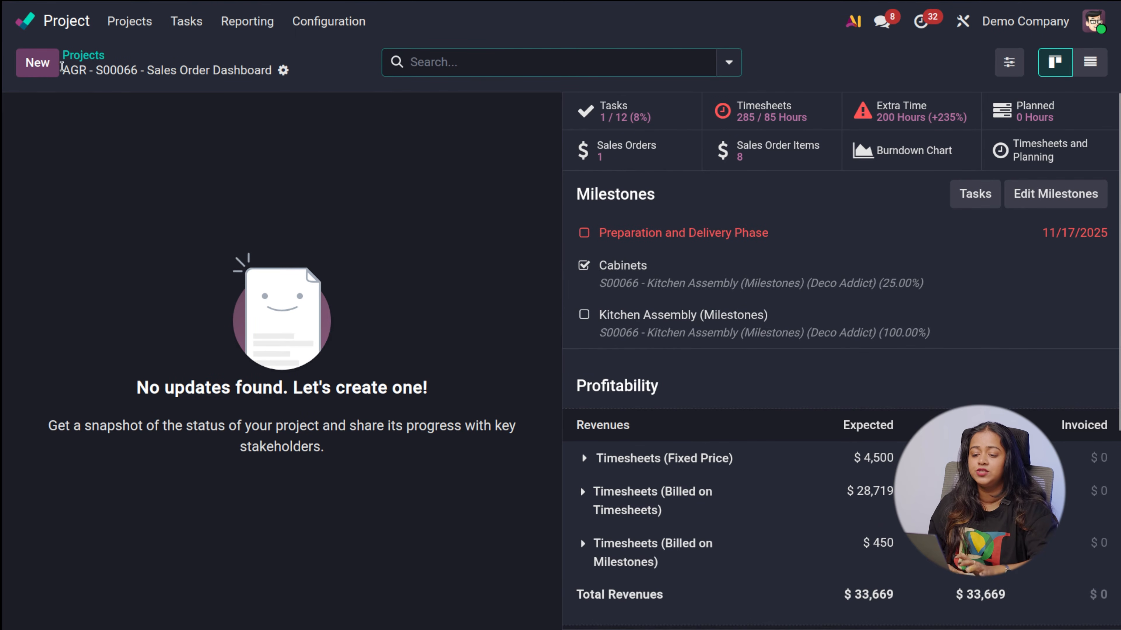
Step: Bring up a blank project update form from the dashboard and go back to the projects overview
{"action": "left_click", "coordinate": [52, 64]}
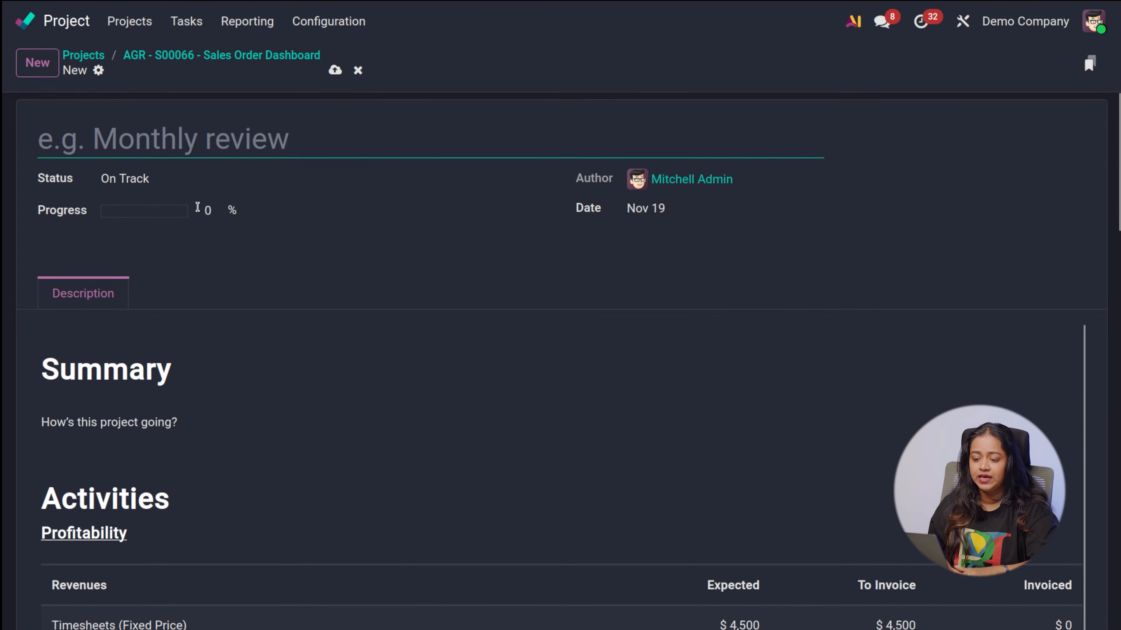
{"action": "left_click", "coordinate": [194, 59]}
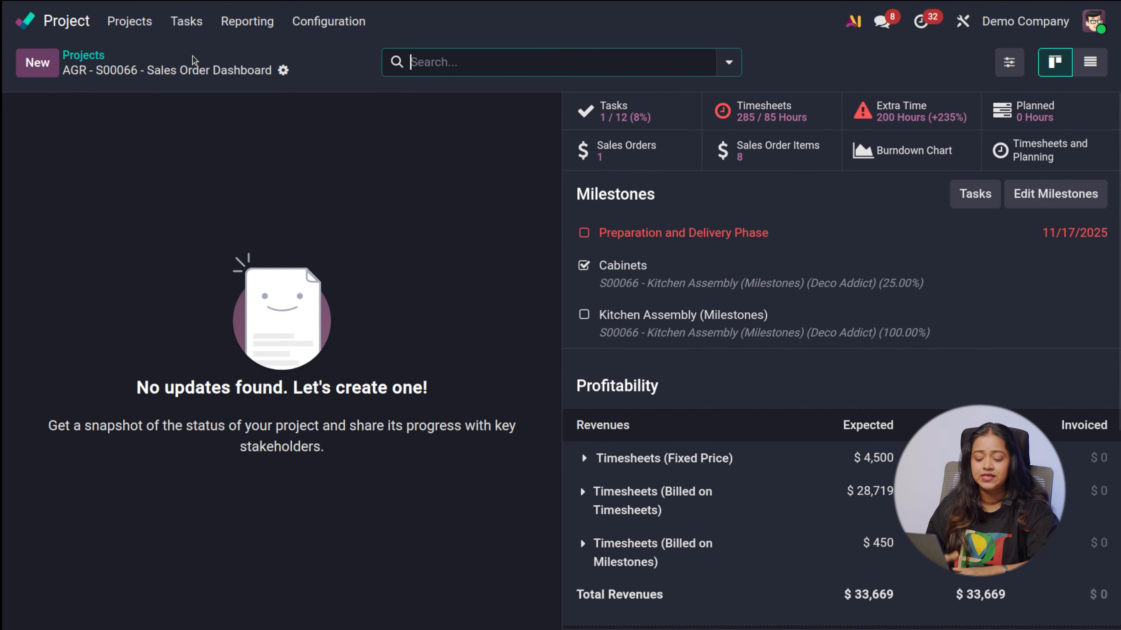
{"action": "left_click", "coordinate": [77, 55]}
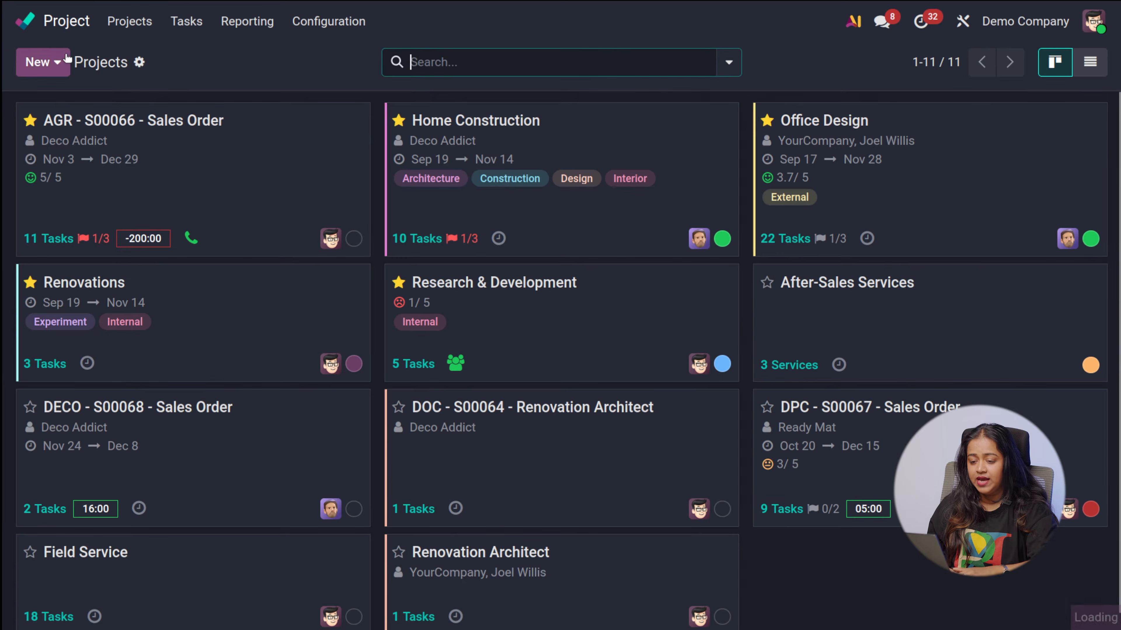
Step: Open the AGR project's Tasks Analysis report and show the measures it offers
{"action": "left_click", "coordinate": [350, 119]}
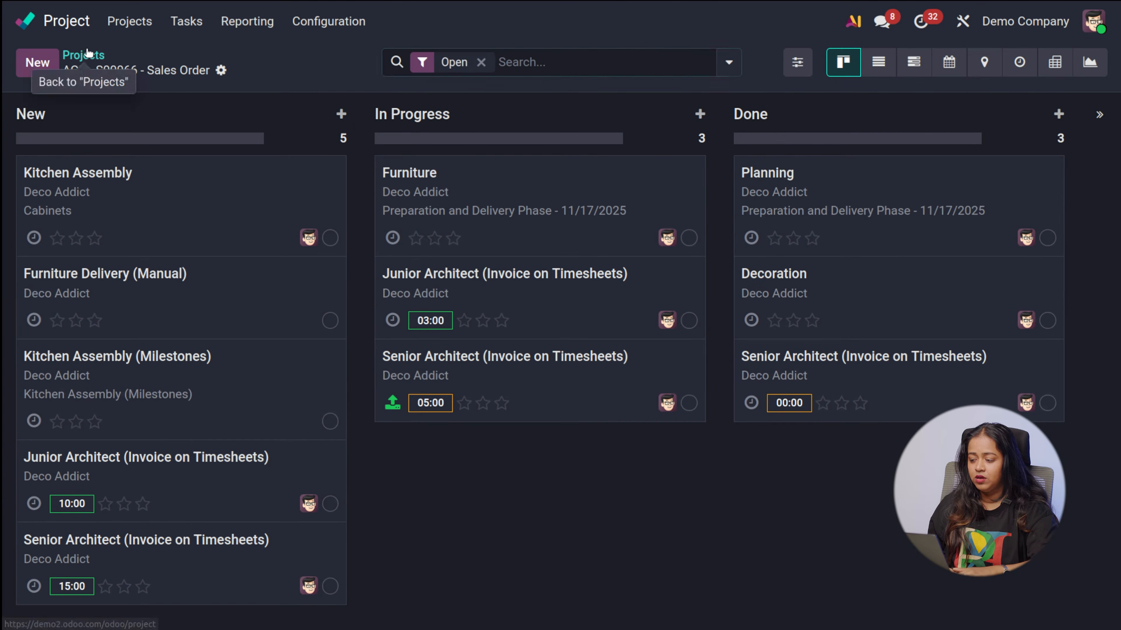
{"action": "left_click", "coordinate": [87, 54]}
{"action": "left_click", "coordinate": [361, 116]}
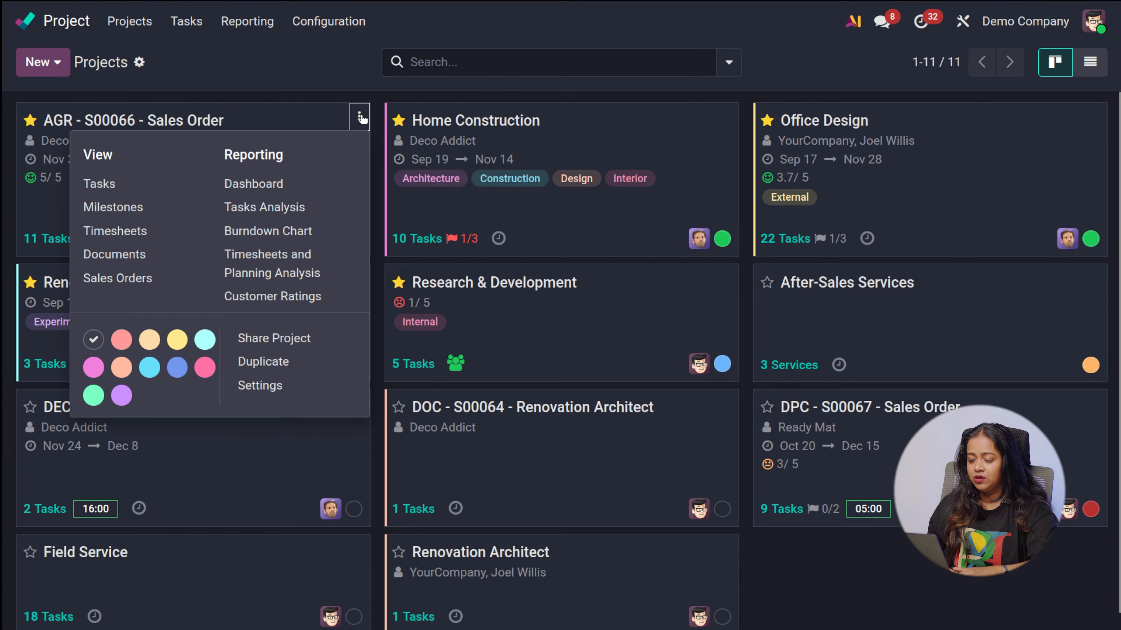
{"action": "left_click", "coordinate": [273, 212]}
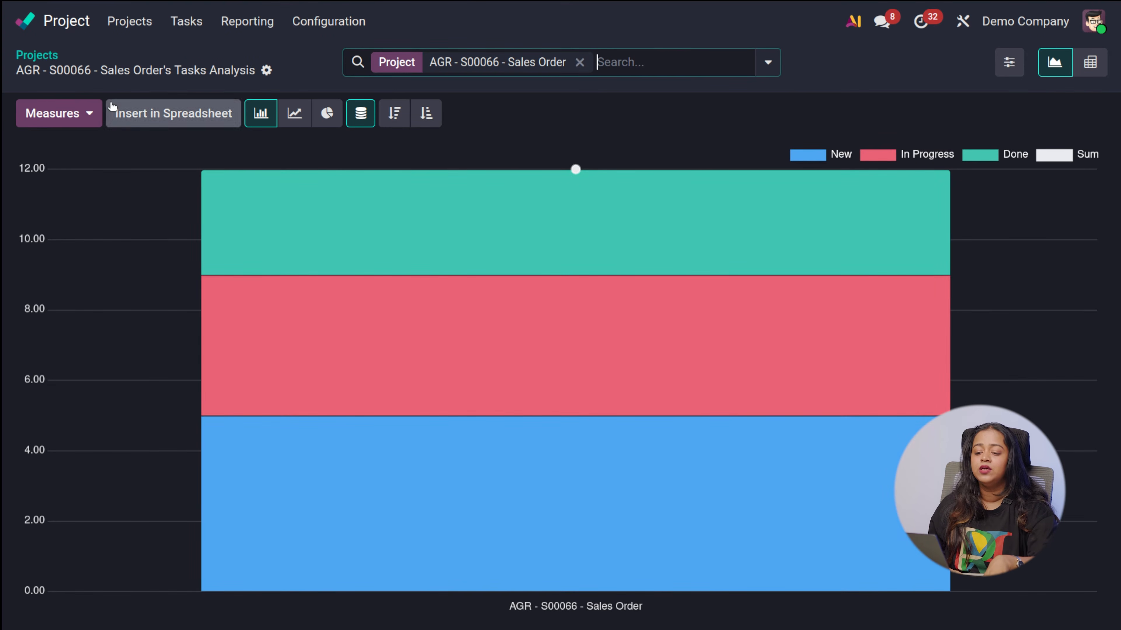
{"action": "left_click", "coordinate": [65, 112]}
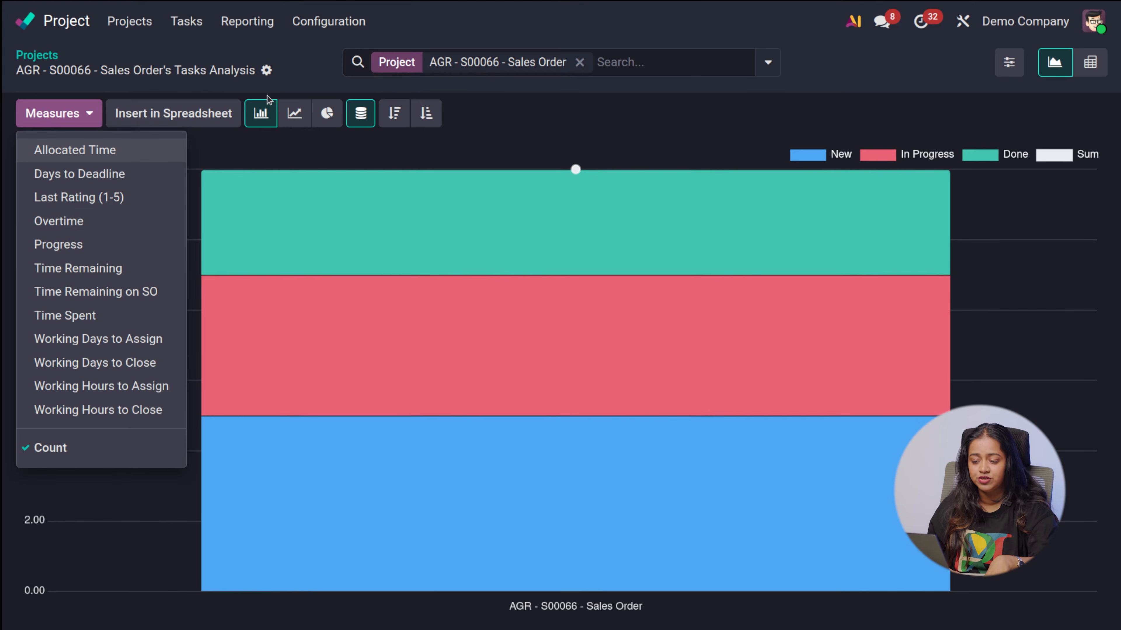
Step: View the tasks analysis as a line chart, pie chart and pivot table, and return to the projects overview
{"action": "left_click", "coordinate": [296, 115]}
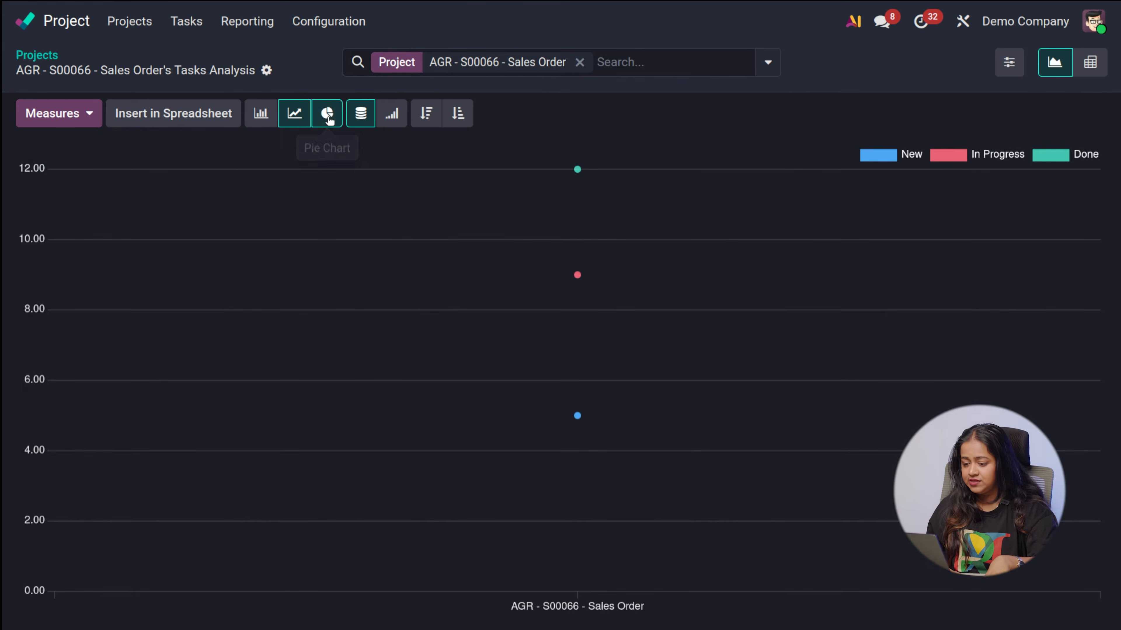
{"action": "left_click", "coordinate": [327, 116]}
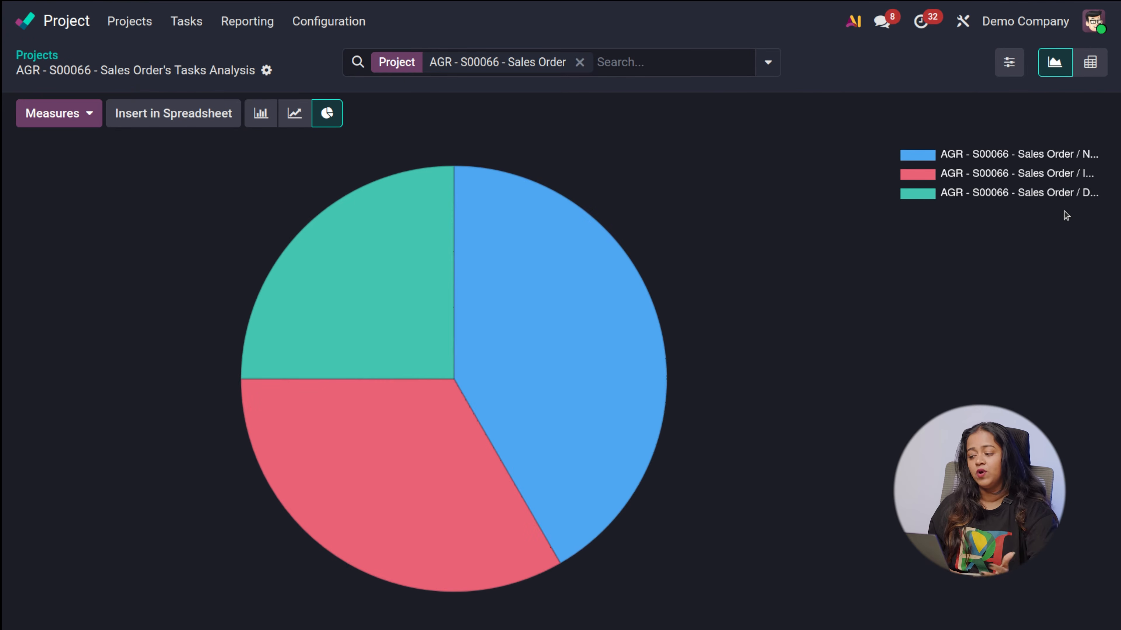
{"action": "left_click", "coordinate": [1092, 61]}
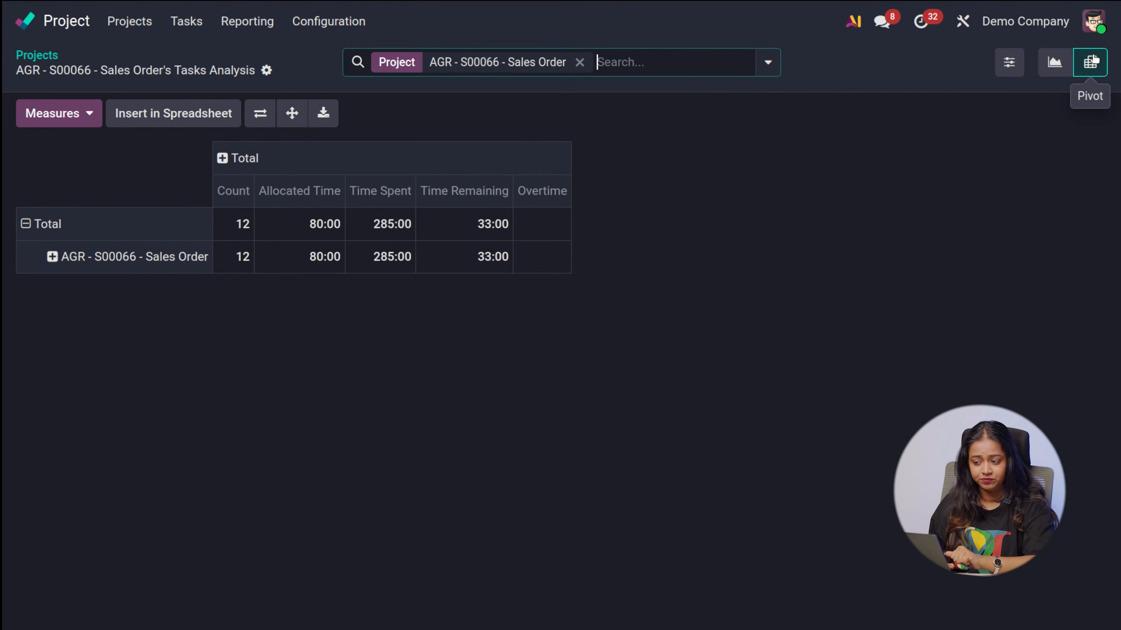
{"action": "left_click", "coordinate": [47, 59]}
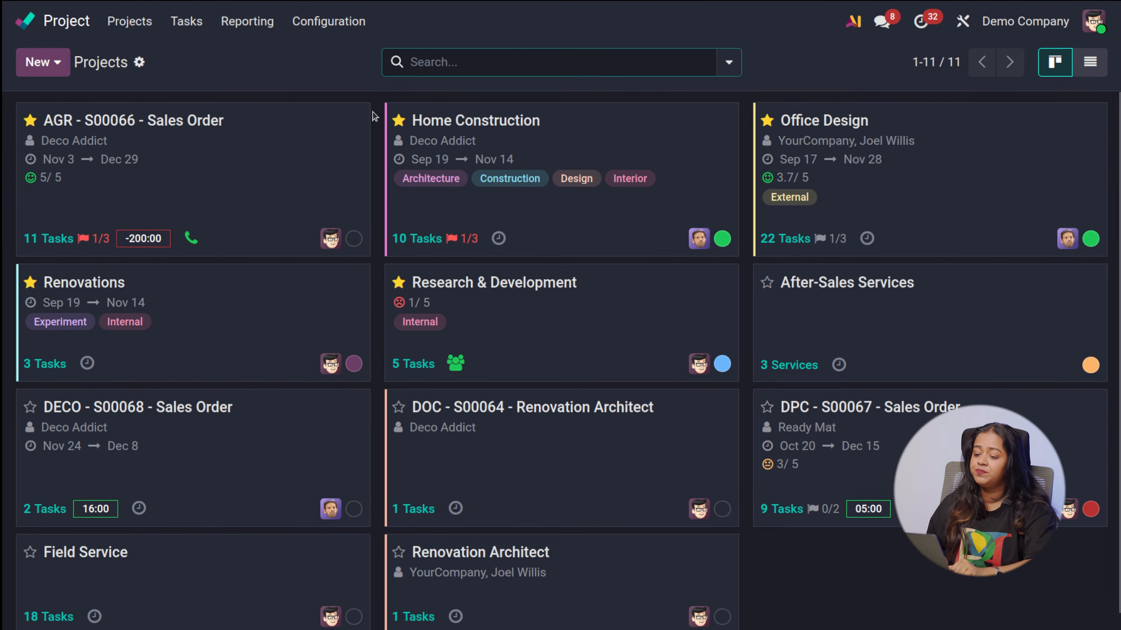
Step: View the AGR project's Burndown Chart report as a bar chart and return to the projects overview
{"action": "left_click", "coordinate": [358, 114]}
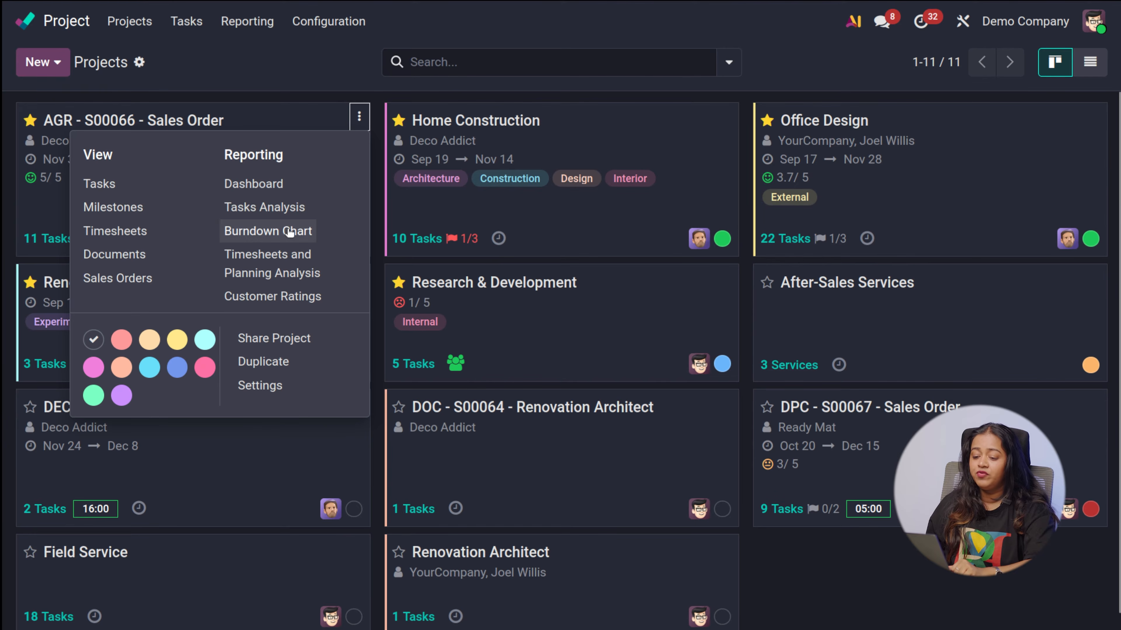
{"action": "left_click", "coordinate": [290, 230]}
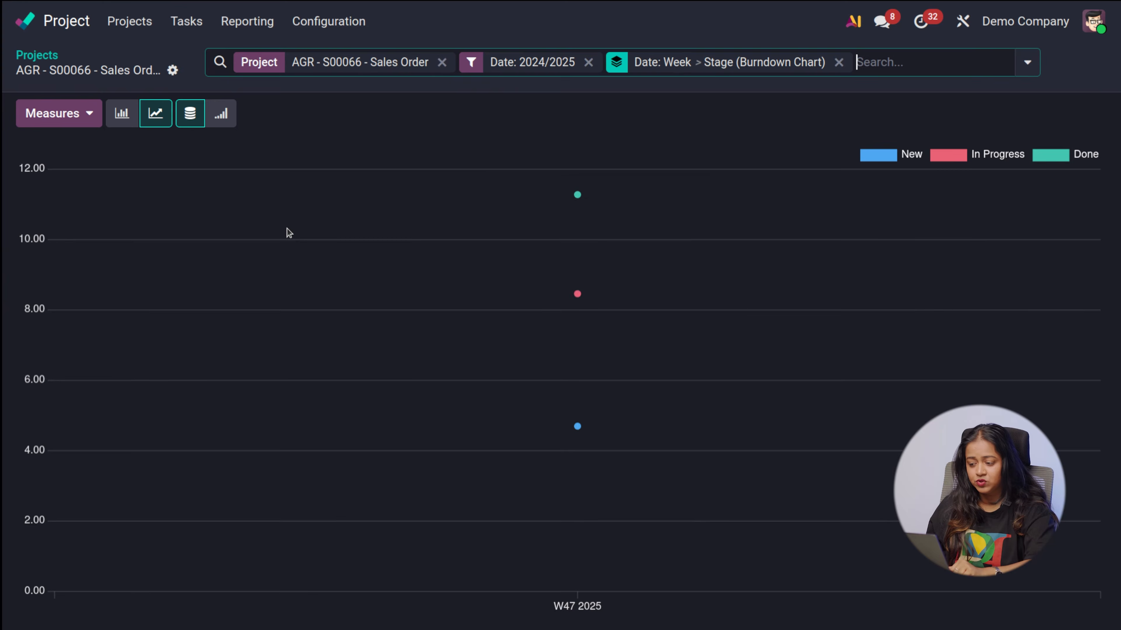
{"action": "left_click", "coordinate": [120, 112]}
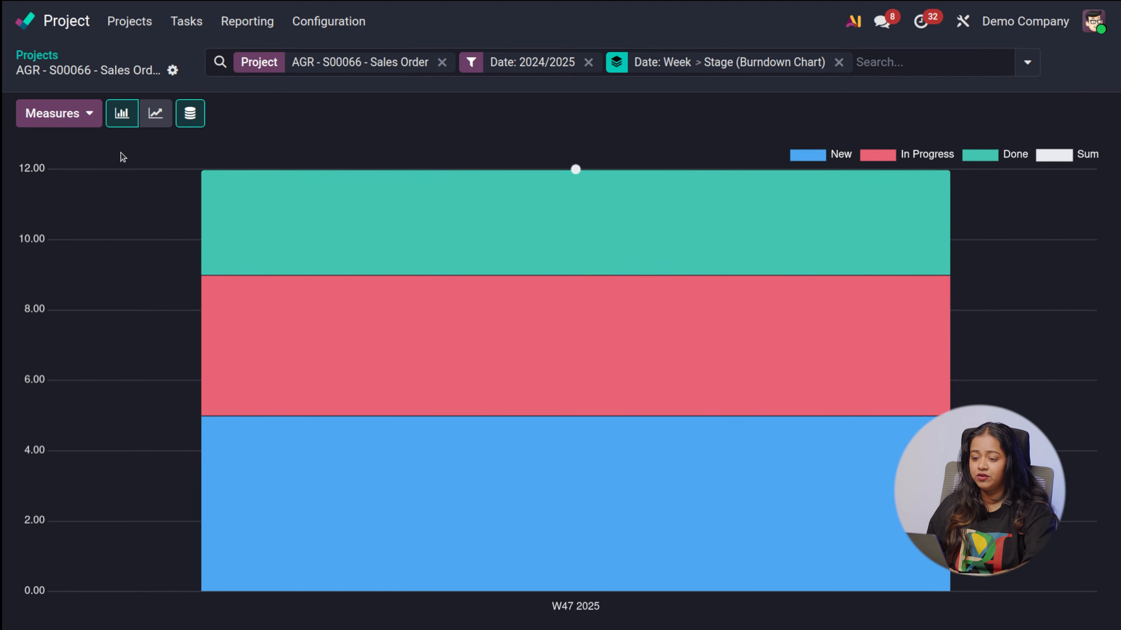
{"action": "left_click", "coordinate": [37, 56]}
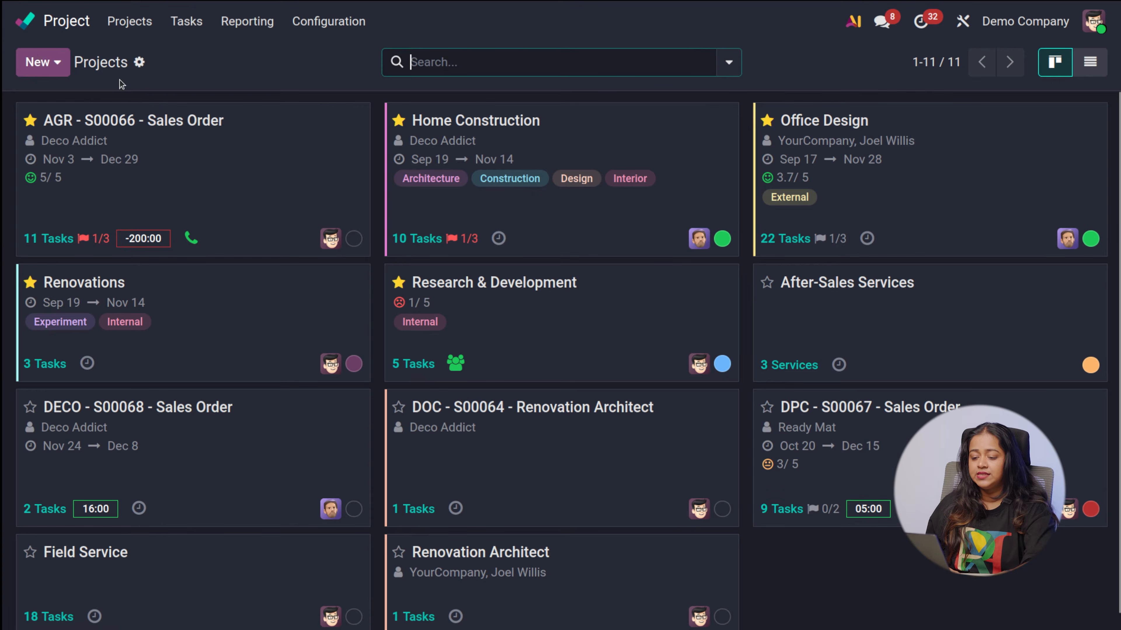
Step: View the AGR project's Timesheets and Planning Analysis as a pivot table and a graph, and return to the projects overview
{"action": "left_click", "coordinate": [360, 120]}
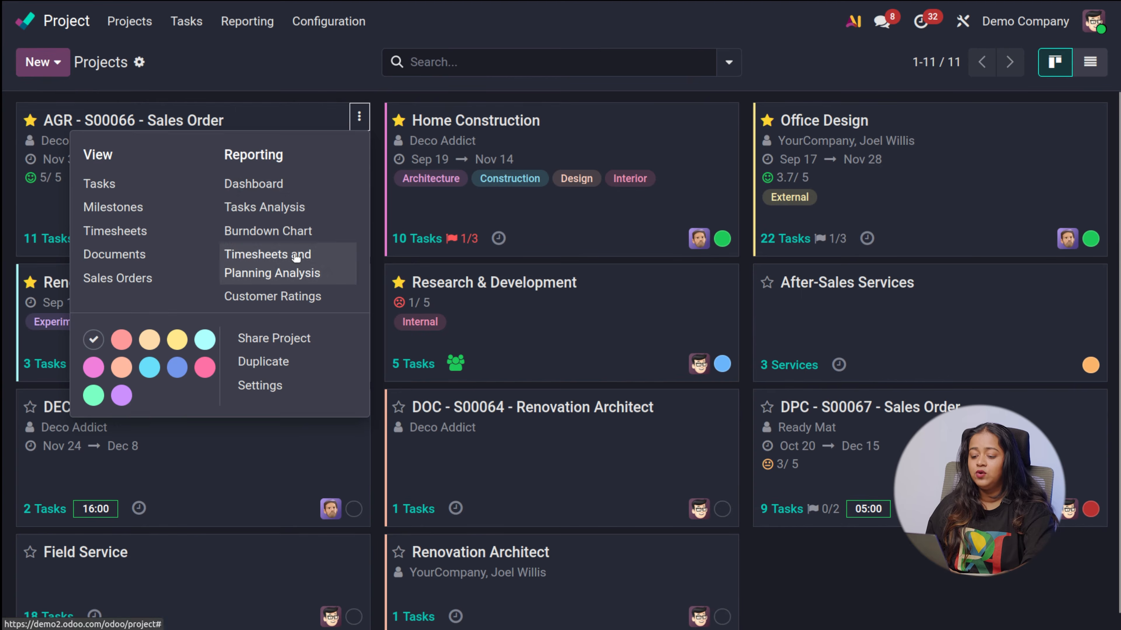
{"action": "left_click", "coordinate": [297, 255]}
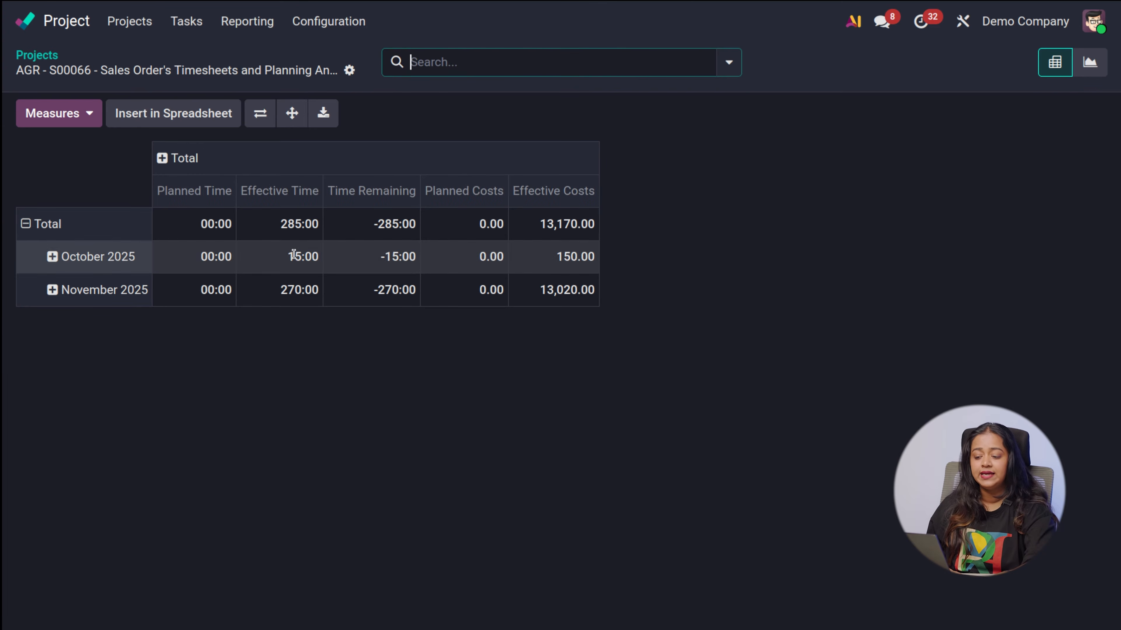
{"action": "left_click", "coordinate": [1090, 71]}
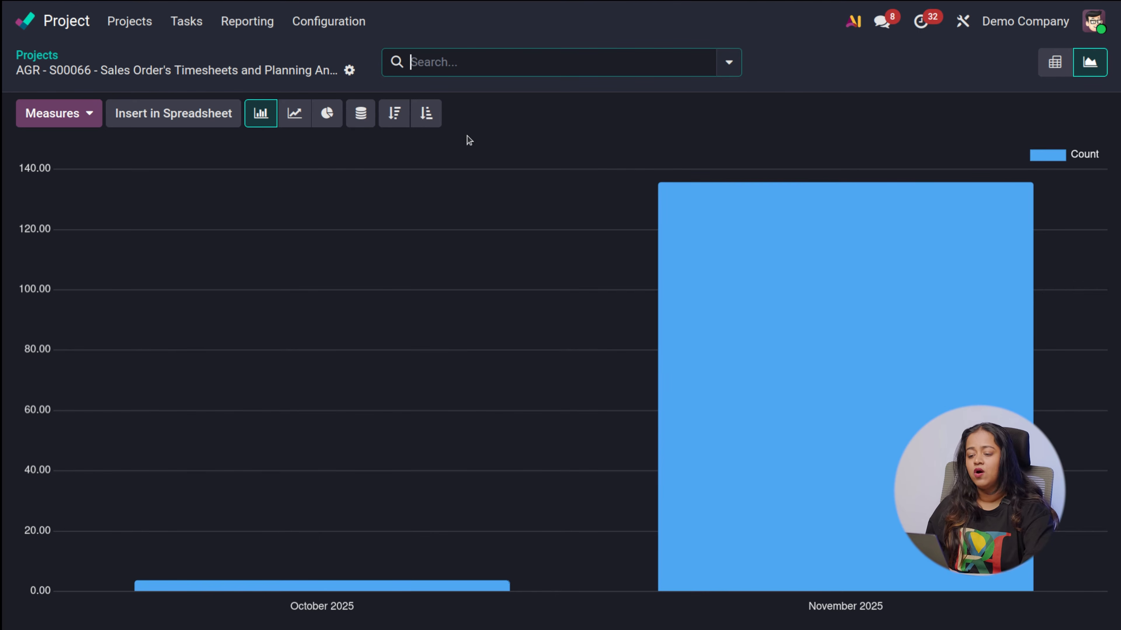
{"action": "left_click", "coordinate": [51, 57]}
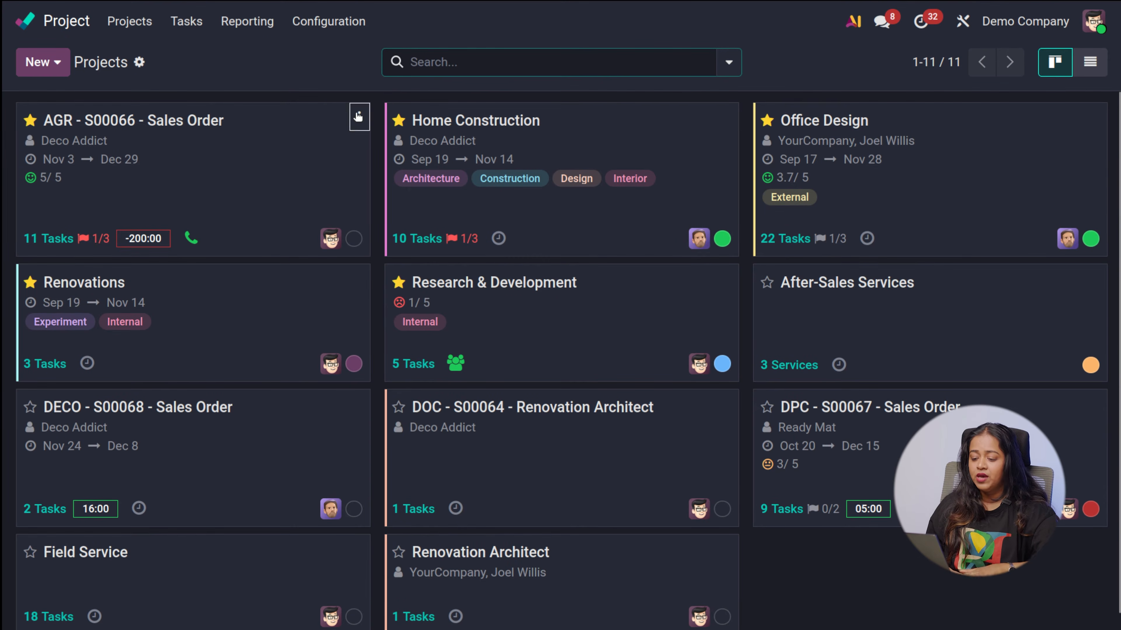
Step: Read the customer rating given for the AGR project and return to the projects overview
{"action": "left_click", "coordinate": [359, 115]}
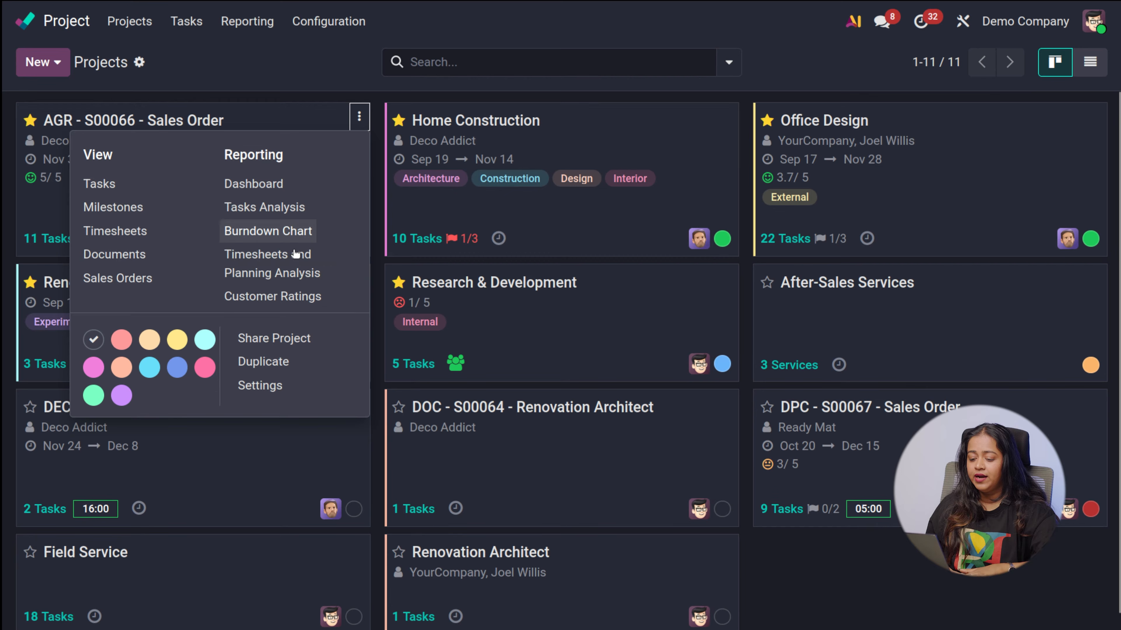
{"action": "left_click", "coordinate": [289, 300]}
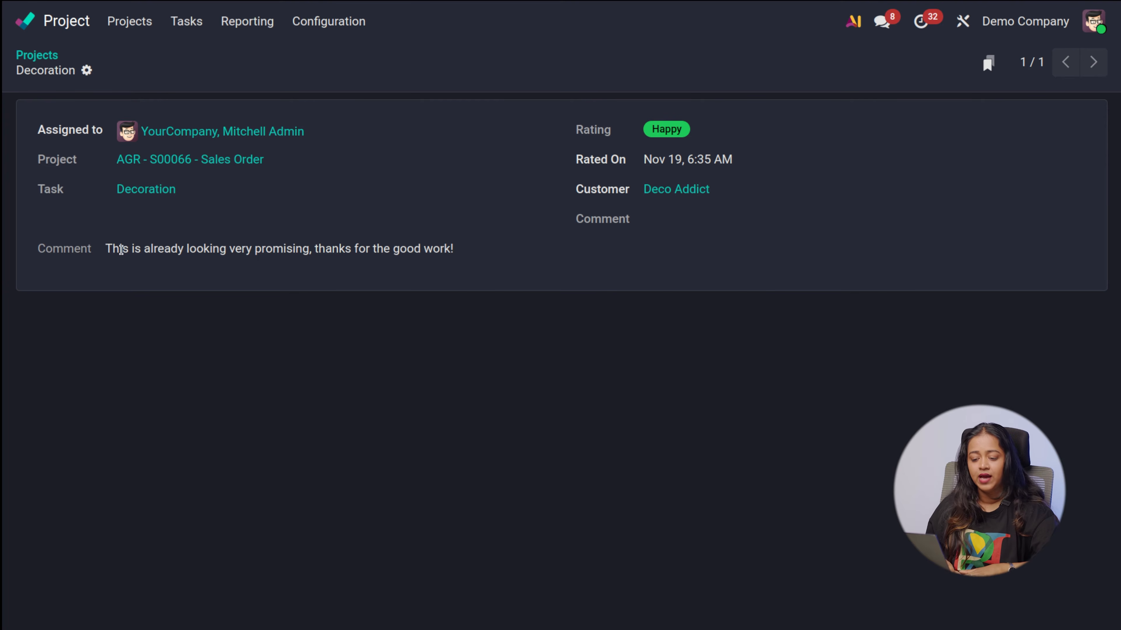
{"action": "left_click", "coordinate": [37, 56]}
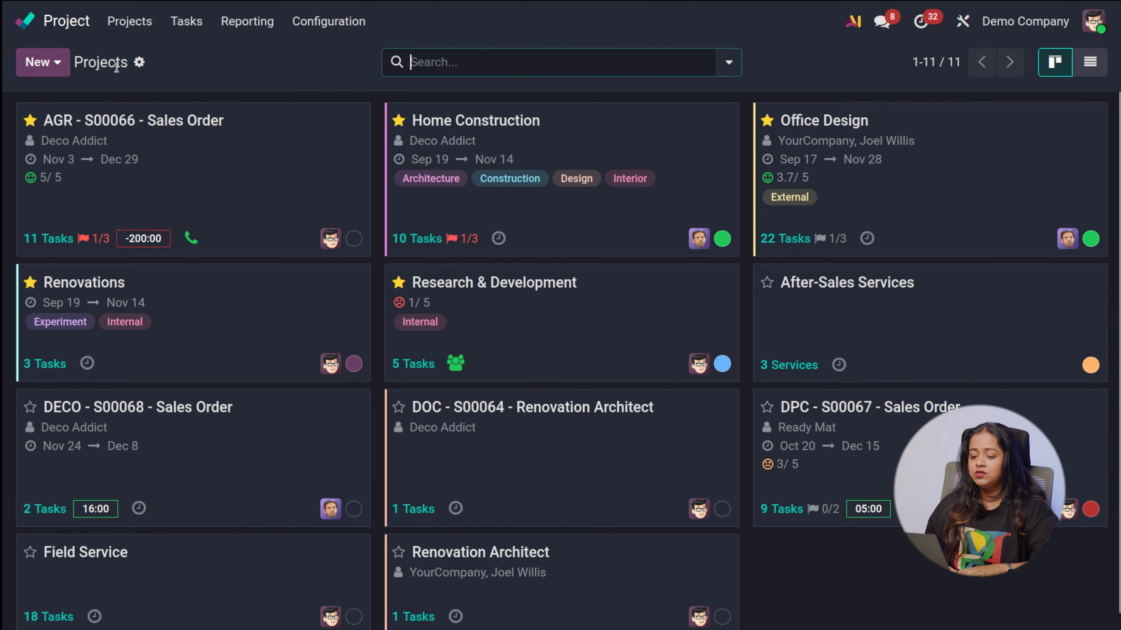
Step: Start a new blank project and name it Office Party
{"action": "left_click", "coordinate": [54, 70]}
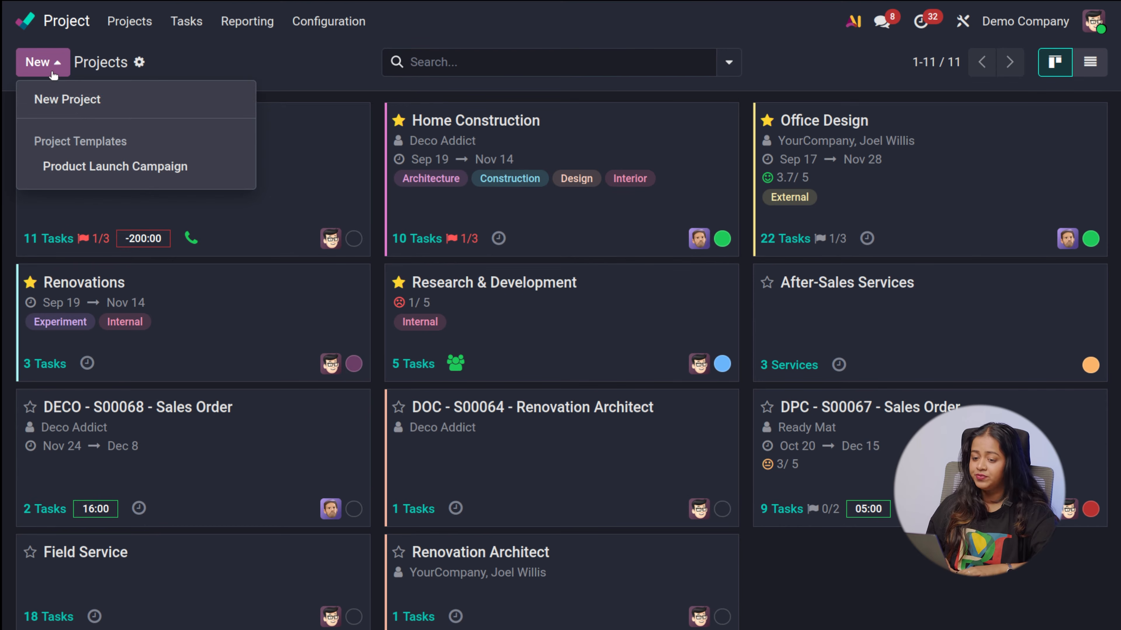
{"action": "left_click", "coordinate": [79, 104]}
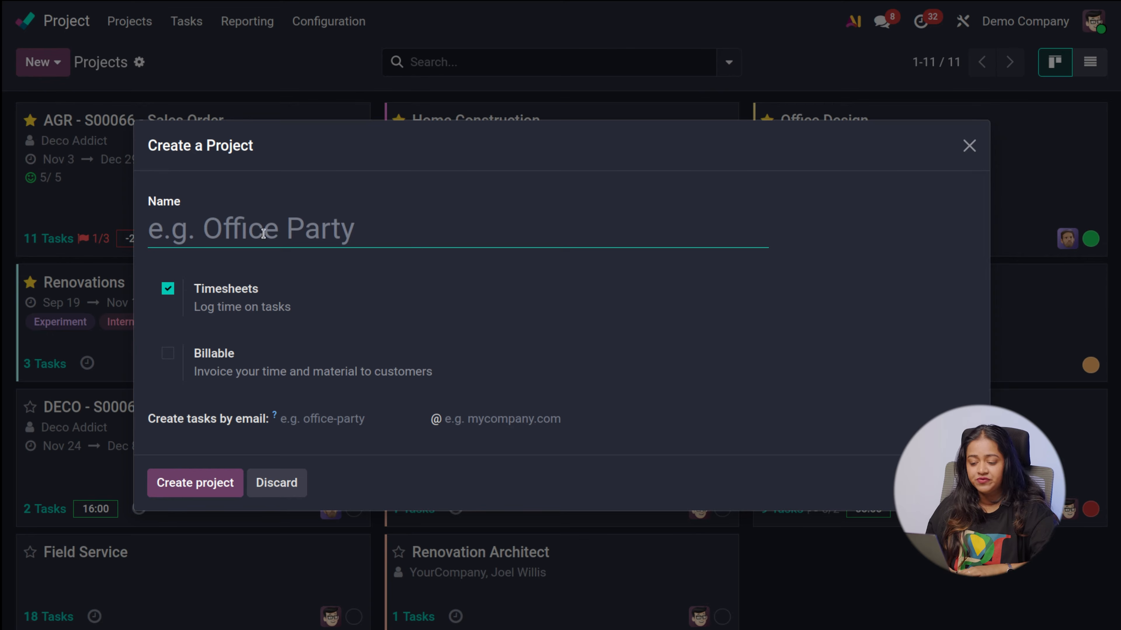
{"action": "type", "text": "Off"}
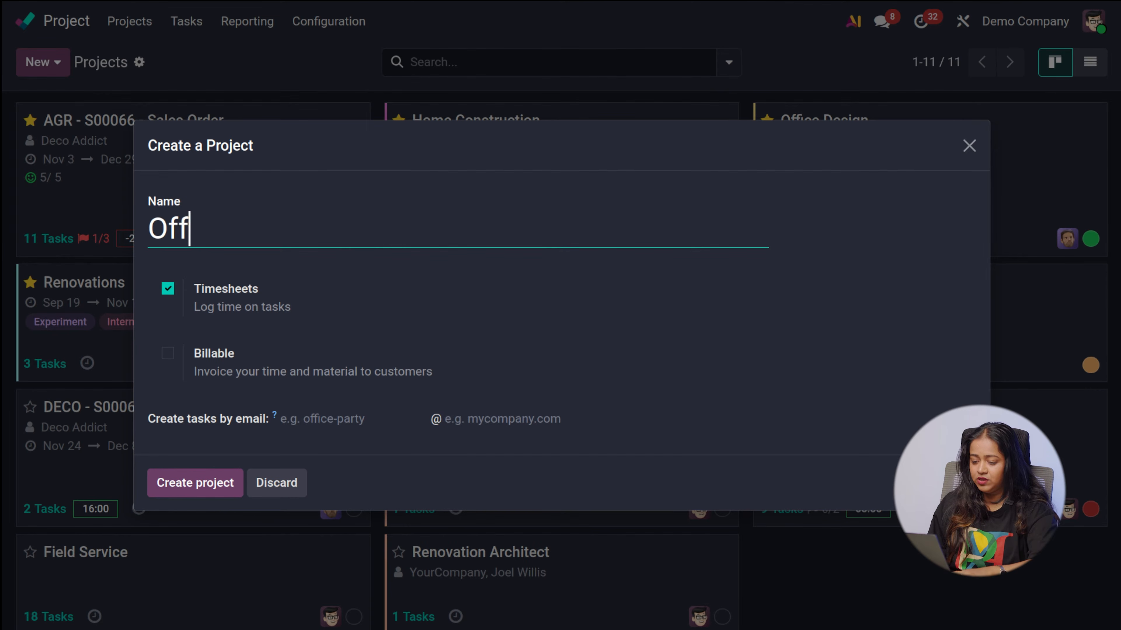
{"action": "type", "text": "ice Pae"}
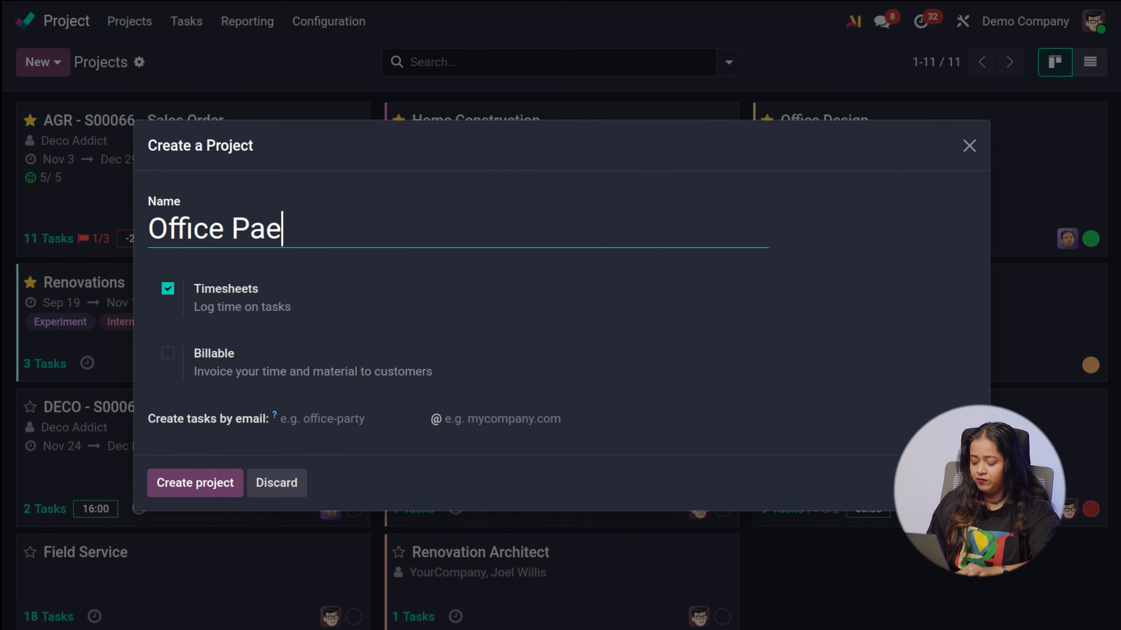
{"action": "key", "text": "BackSpace"}
{"action": "type", "text": "rty"}
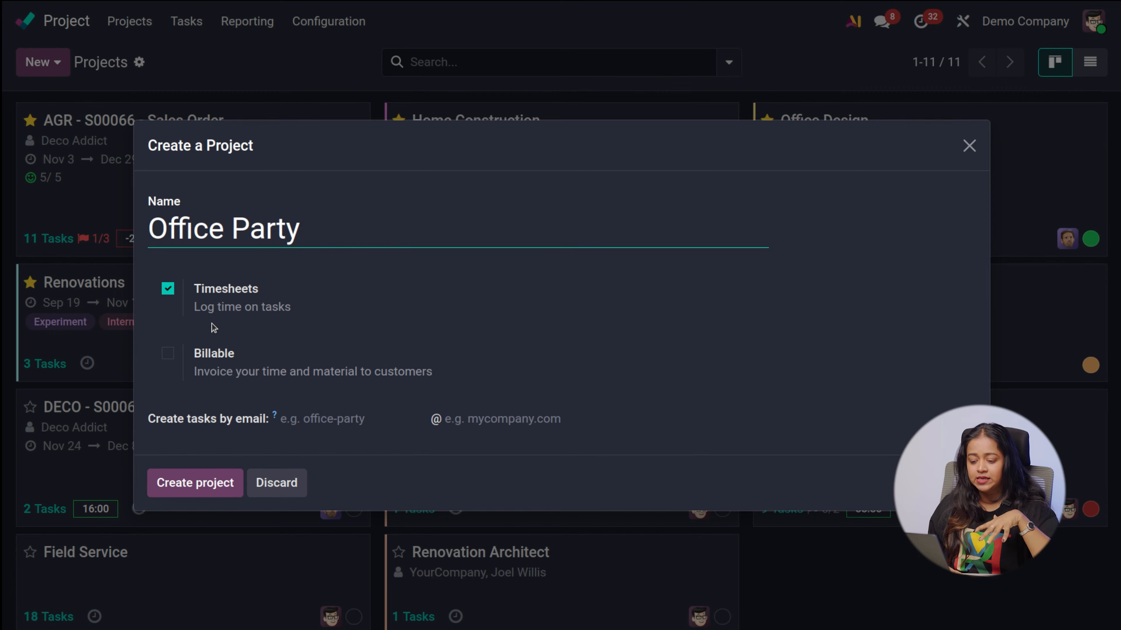
Step: Try the Billable option to show which customers can be billed, and turn it off again
{"action": "left_click", "coordinate": [168, 358]}
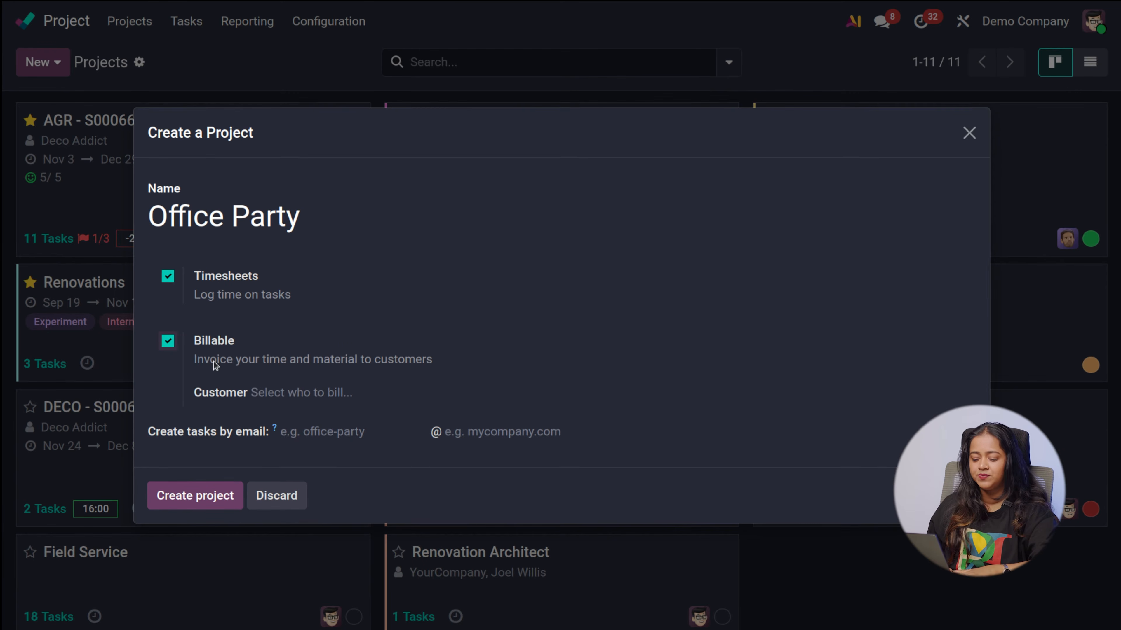
{"action": "left_click", "coordinate": [280, 400]}
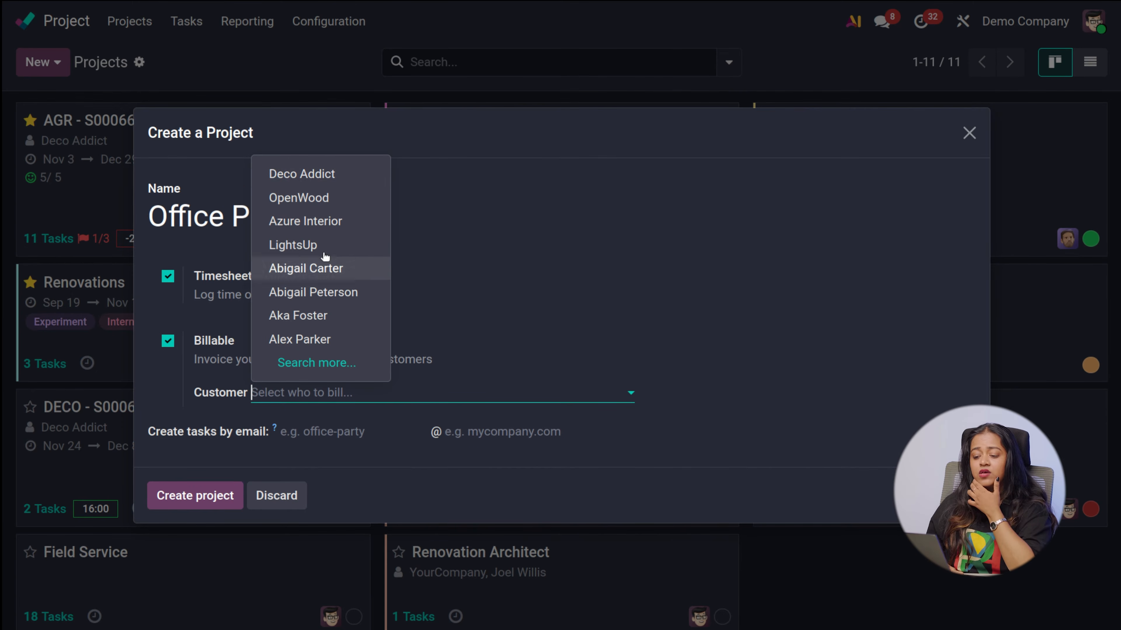
{"action": "left_click", "coordinate": [496, 313]}
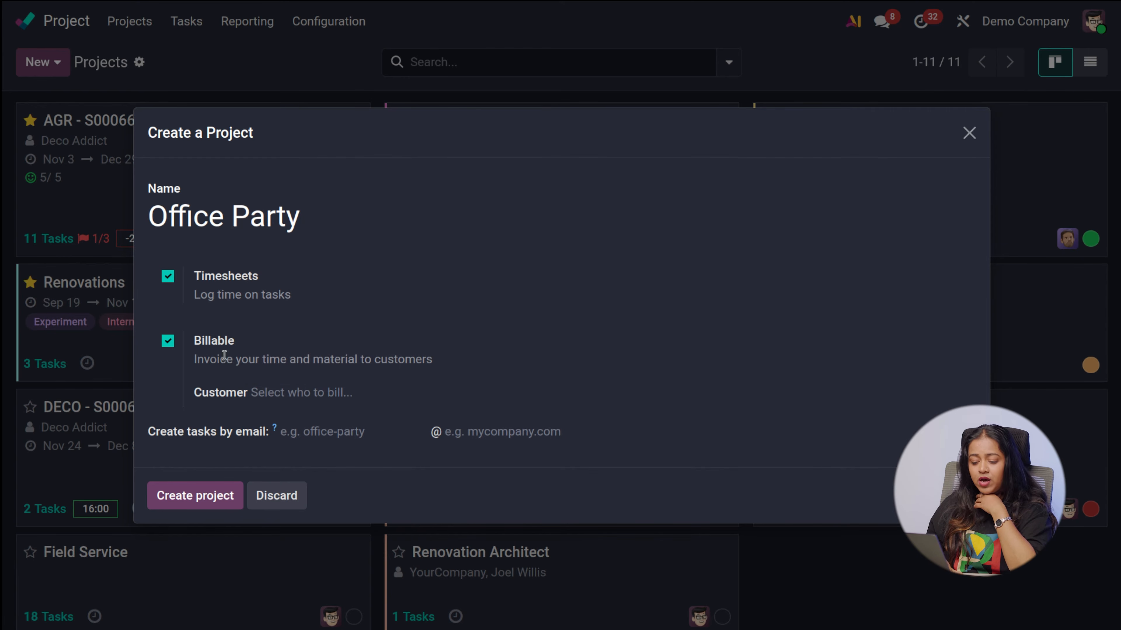
{"action": "left_click", "coordinate": [168, 341]}
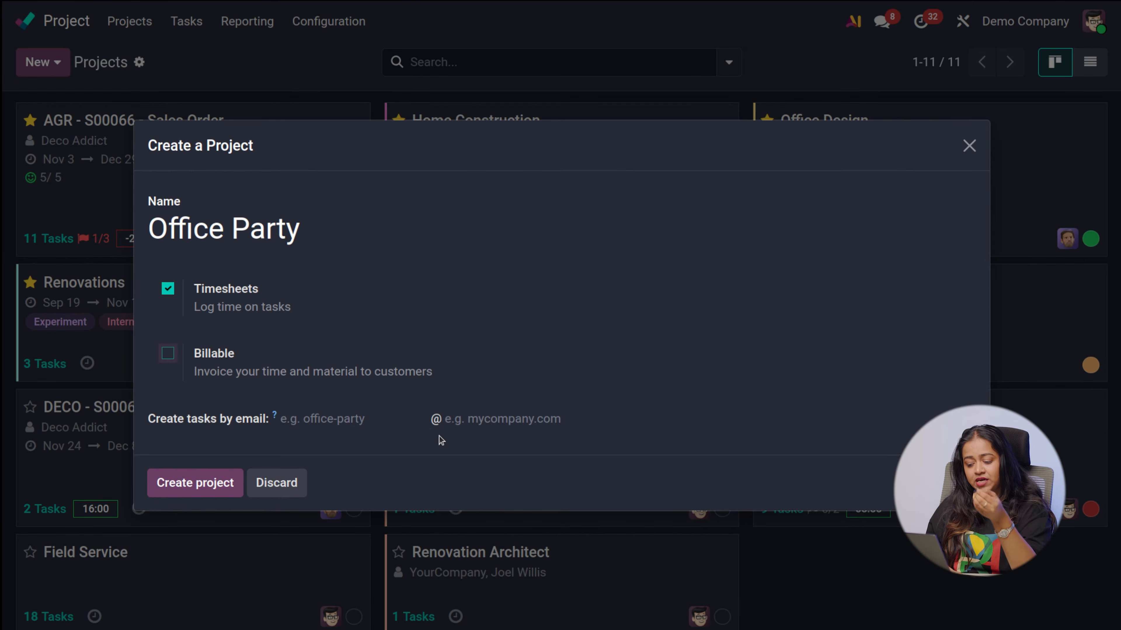
Step: Create the Office Party project and add a first stage named new
{"action": "left_click", "coordinate": [199, 487]}
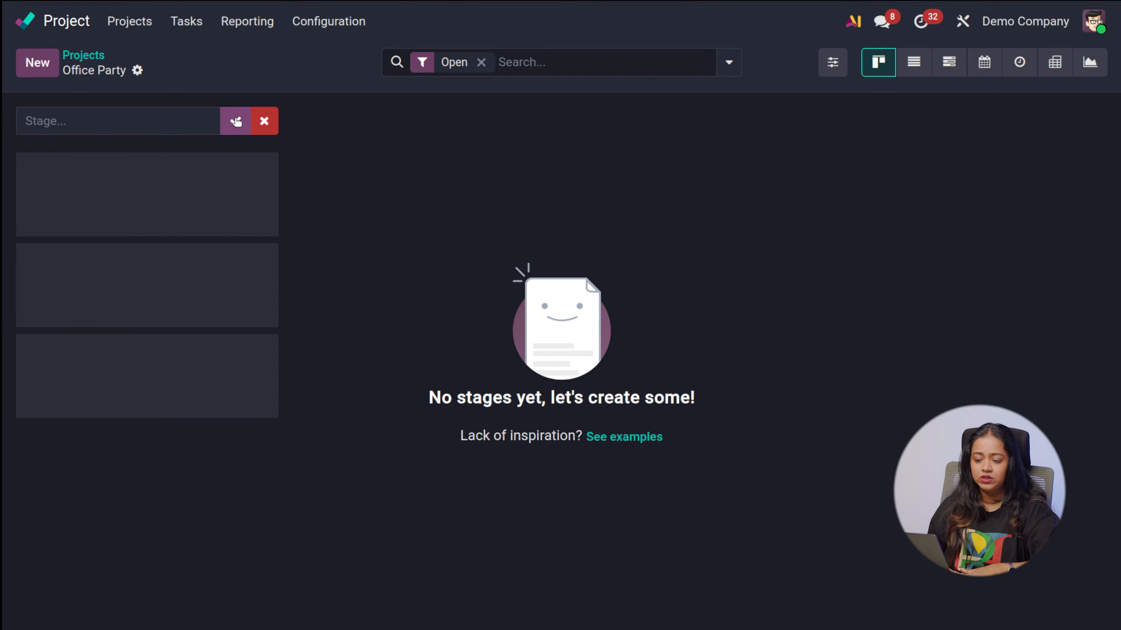
{"action": "left_click", "coordinate": [147, 121]}
{"action": "type", "text": "n"}
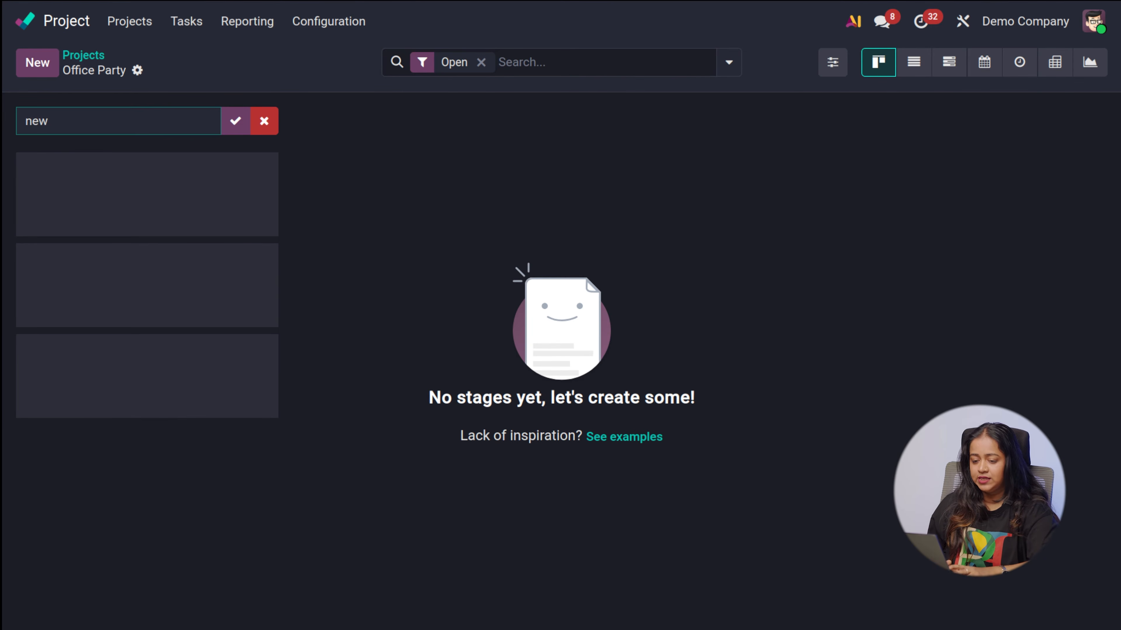
{"action": "type", "text": "ew"}
{"action": "left_click", "coordinate": [235, 121]}
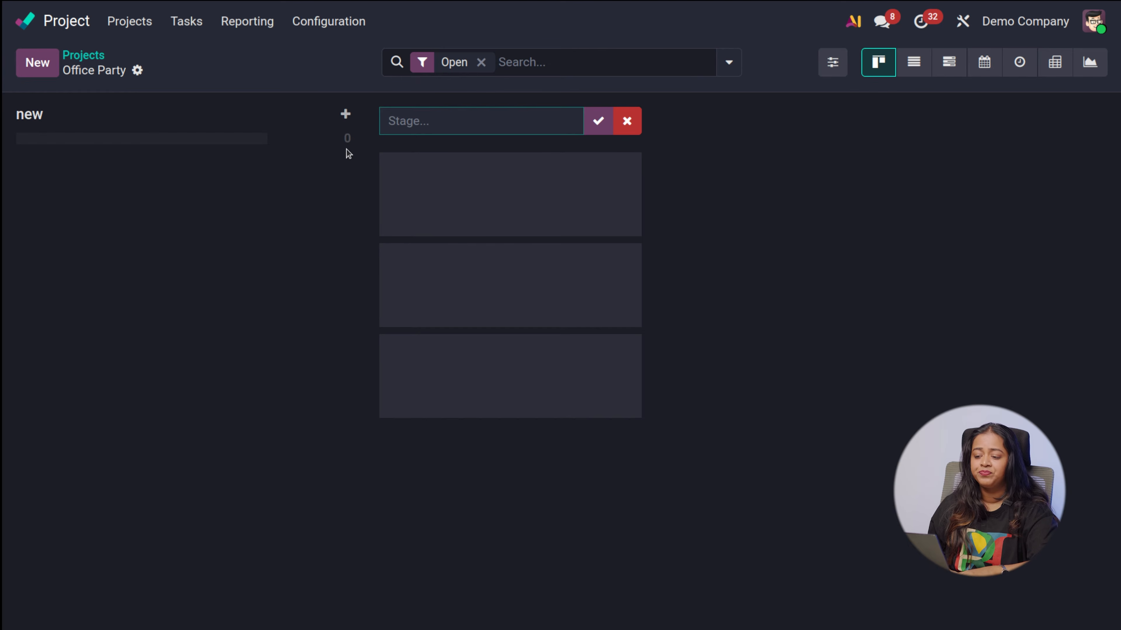
Step: Add a task titled demo task to the new stage, with the admin user as assignee
{"action": "left_click", "coordinate": [346, 115]}
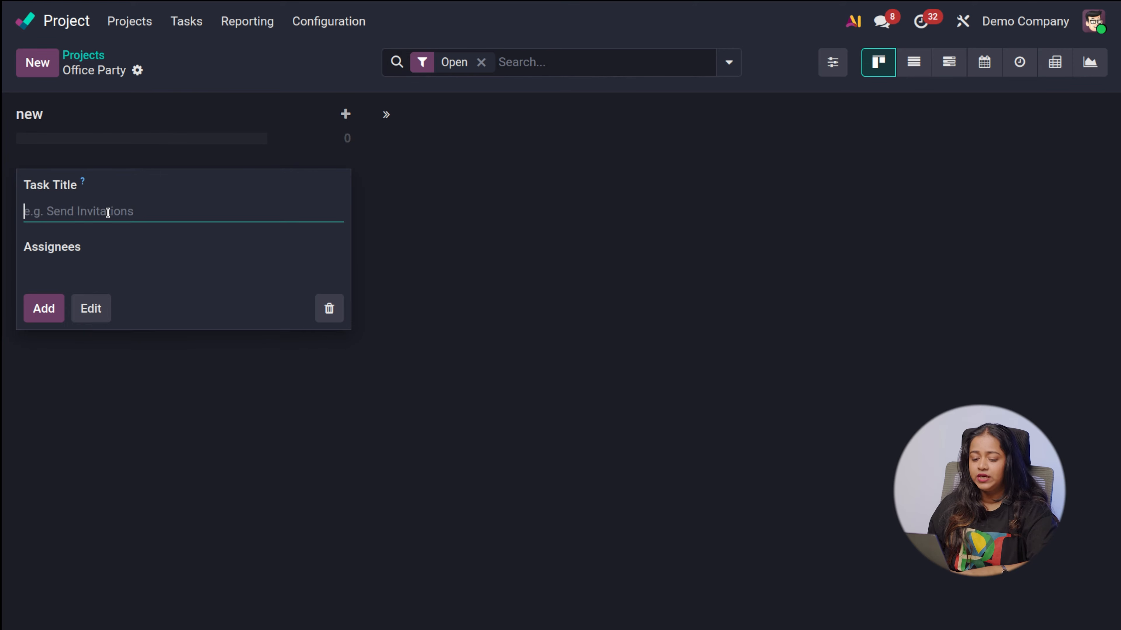
{"action": "type", "text": "demo task"}
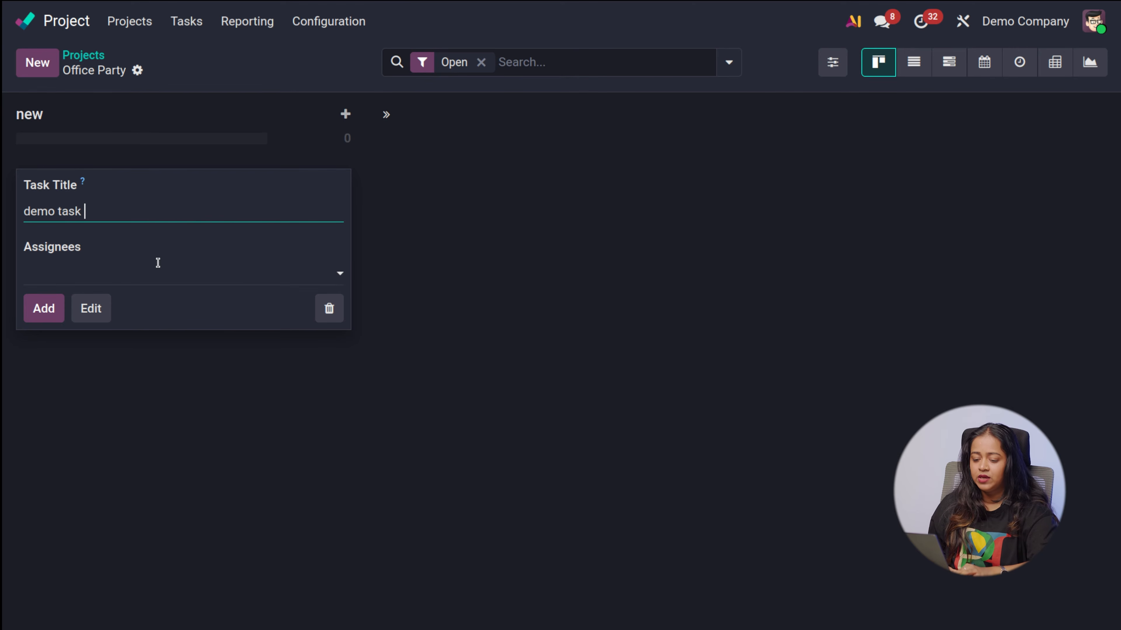
{"action": "left_click", "coordinate": [146, 272]}
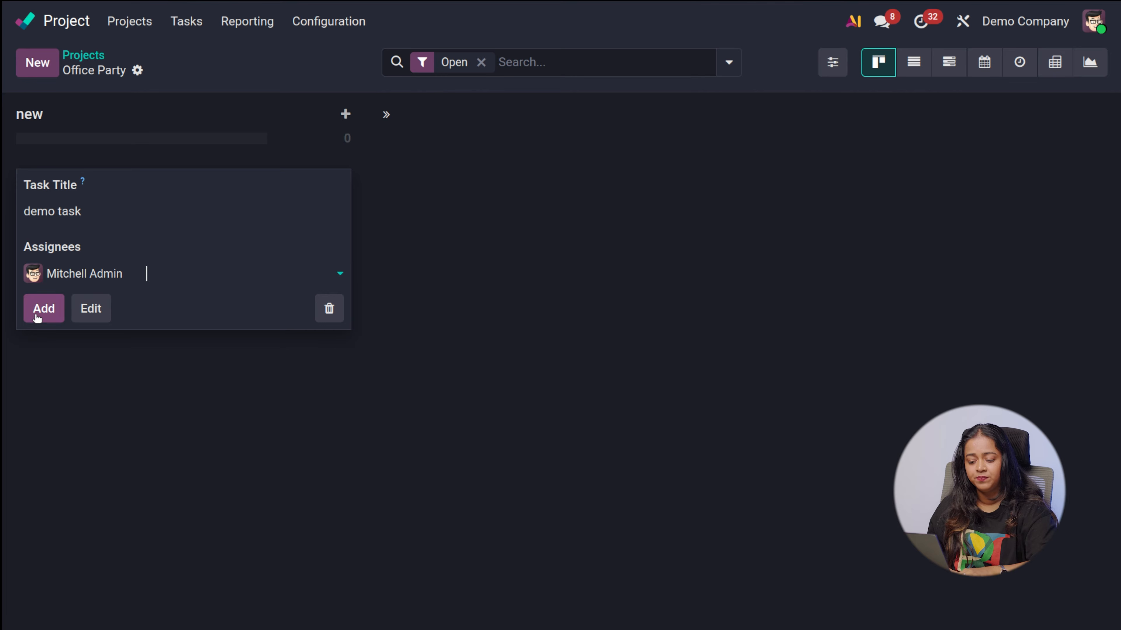
{"action": "left_click", "coordinate": [38, 315]}
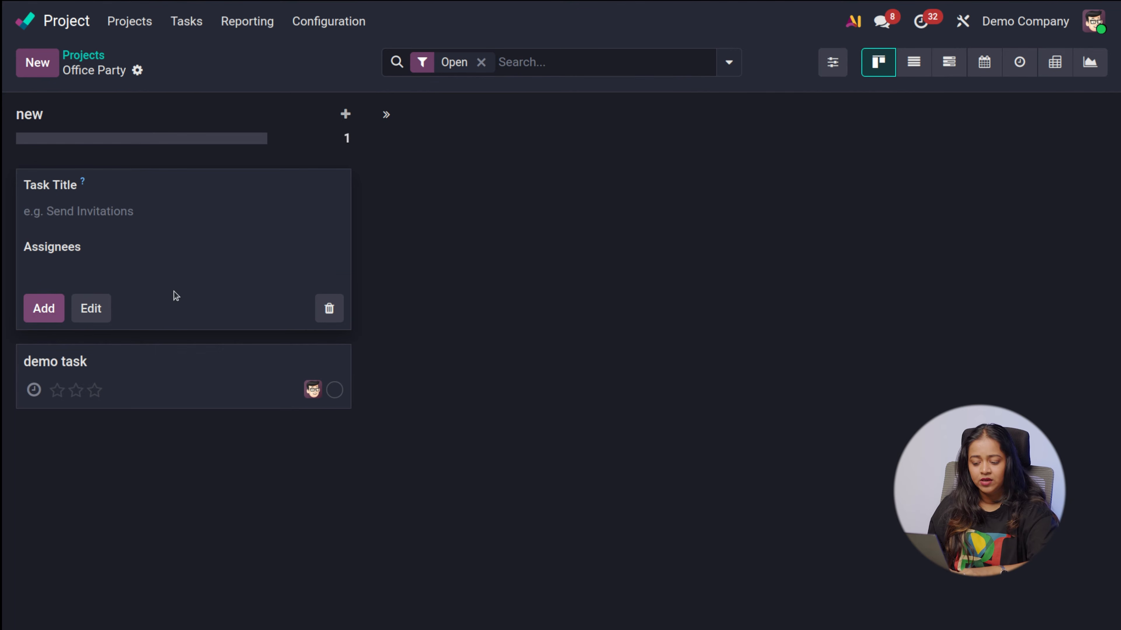
{"action": "left_click", "coordinate": [445, 408]}
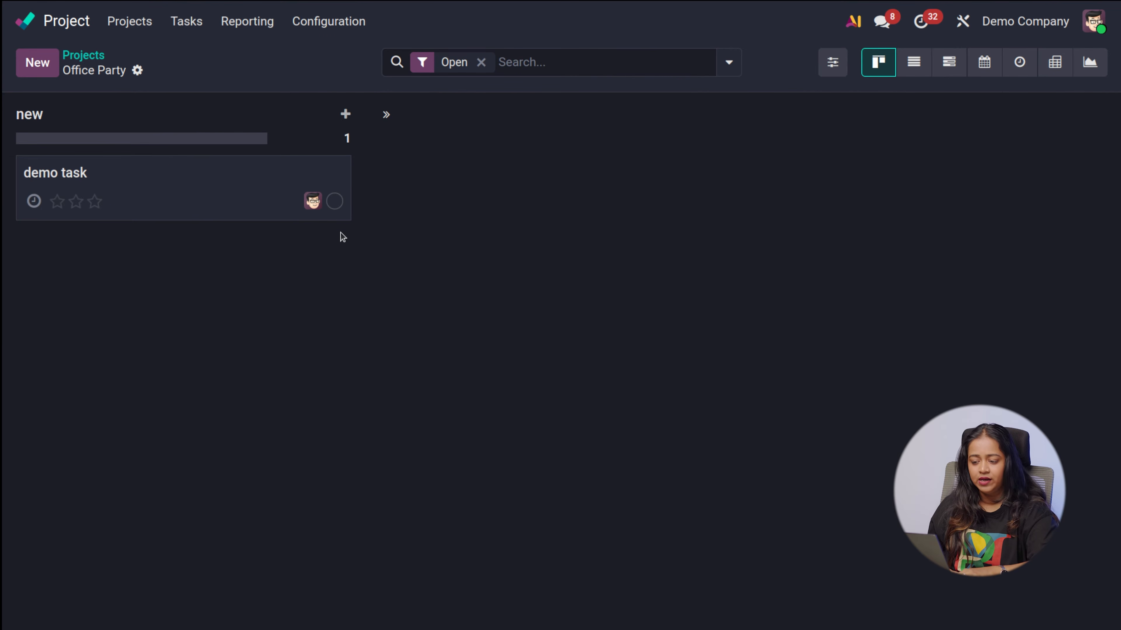
Step: Show the status choices and the card options offered for the demo task without changing anything
{"action": "left_click", "coordinate": [335, 201]}
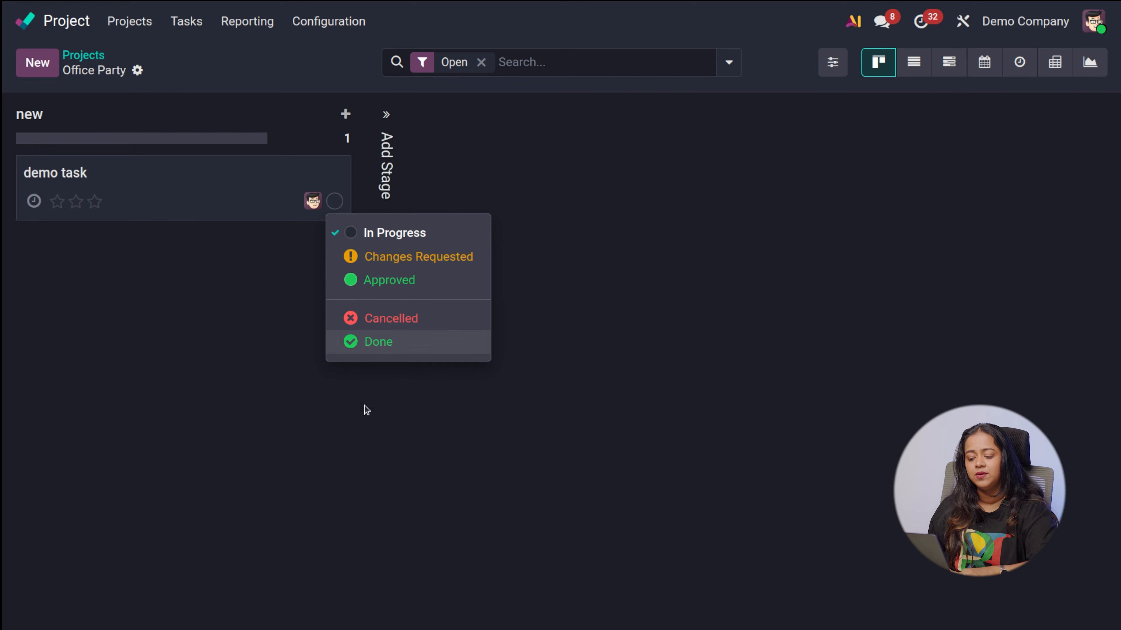
{"action": "left_click", "coordinate": [250, 305]}
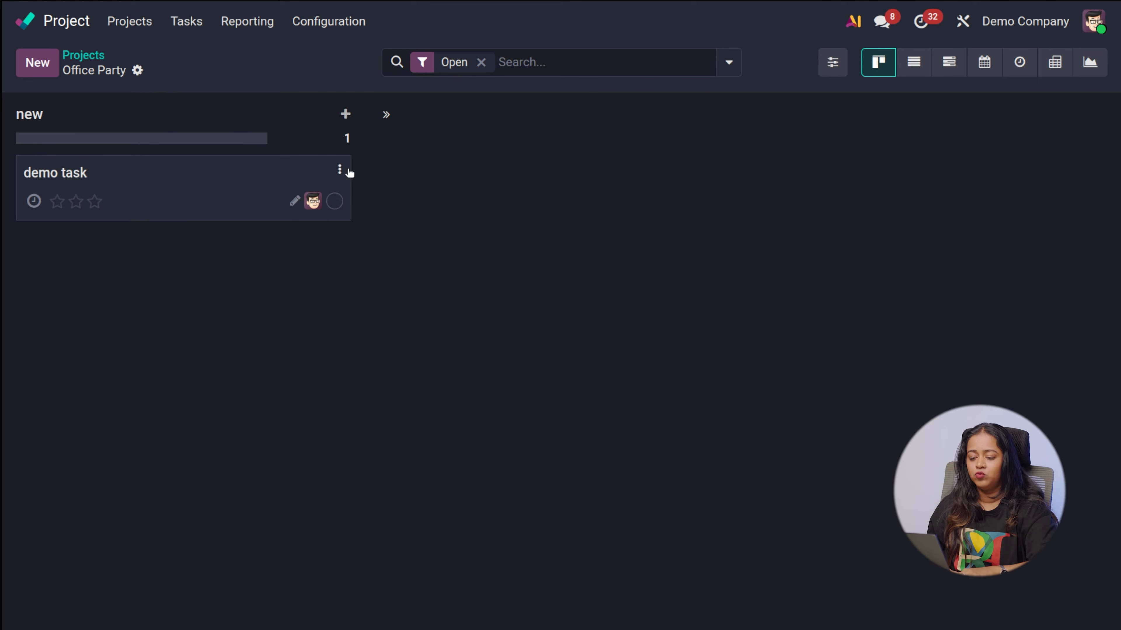
{"action": "left_click", "coordinate": [295, 201]}
{"action": "left_click", "coordinate": [504, 221]}
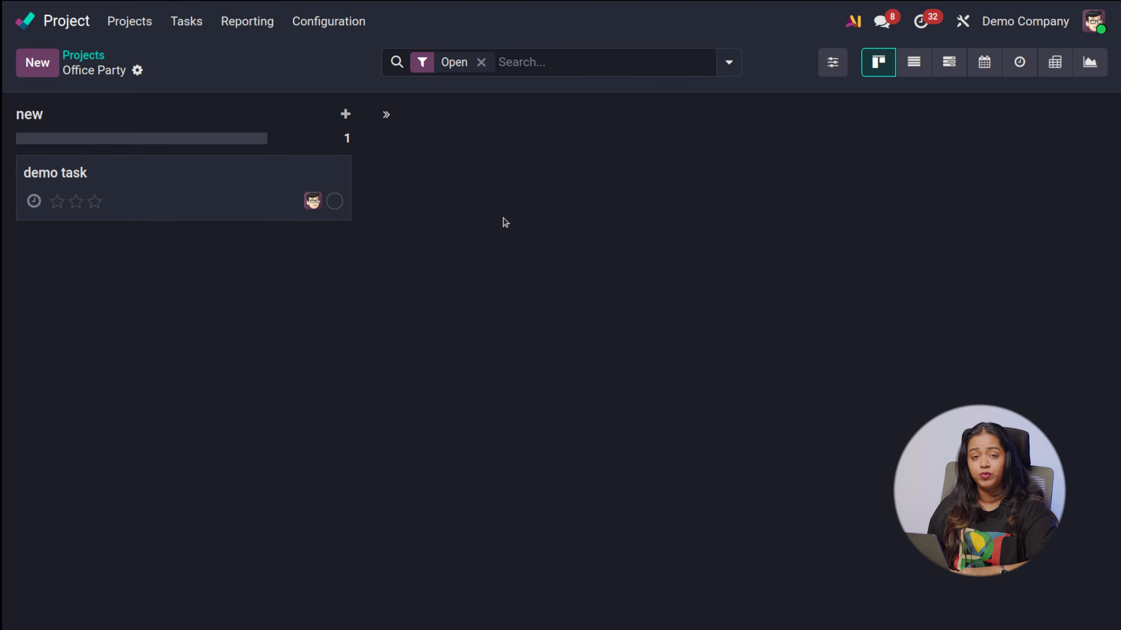
{"action": "left_click", "coordinate": [341, 167]}
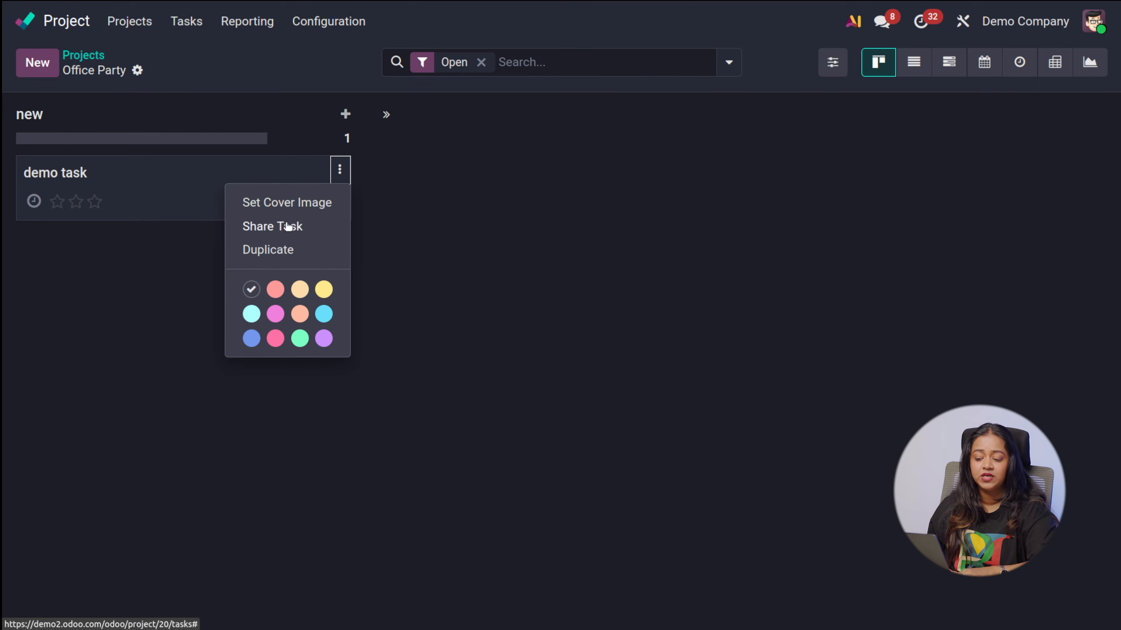
{"action": "left_click", "coordinate": [436, 263]}
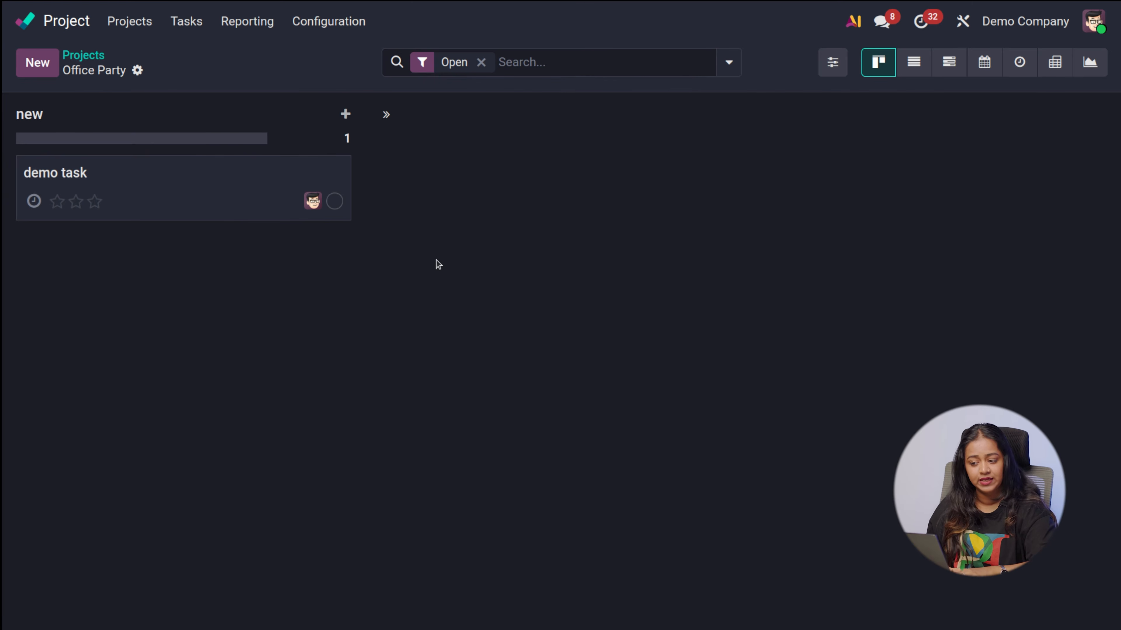
Step: Open the demo task's full form and go back to the Office Party task board
{"action": "left_click", "coordinate": [248, 210]}
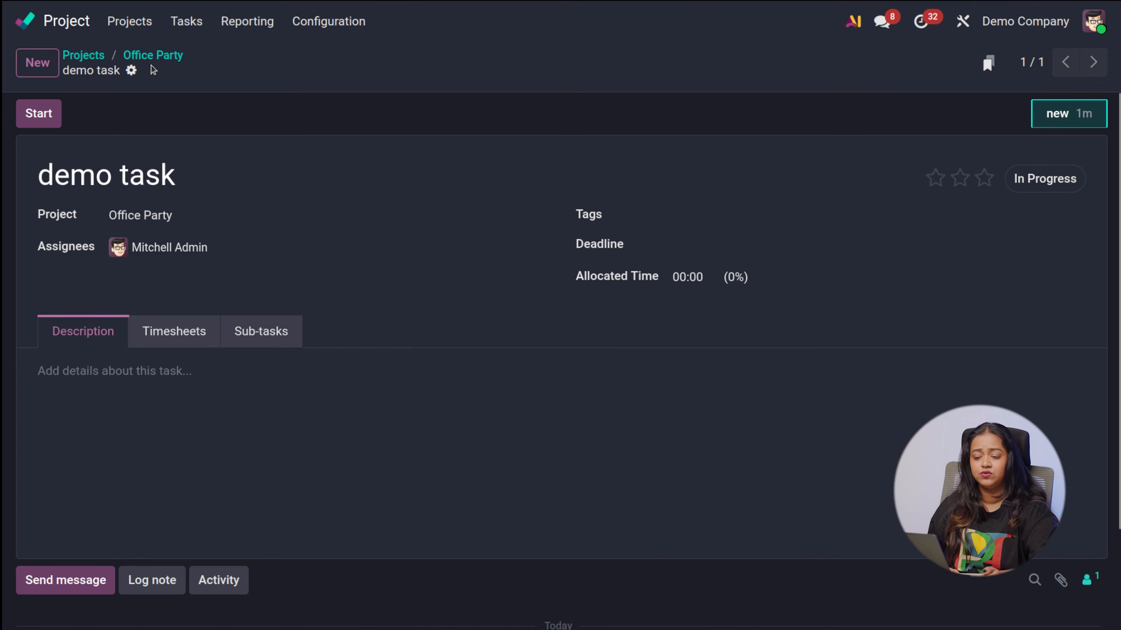
{"action": "left_click", "coordinate": [152, 57]}
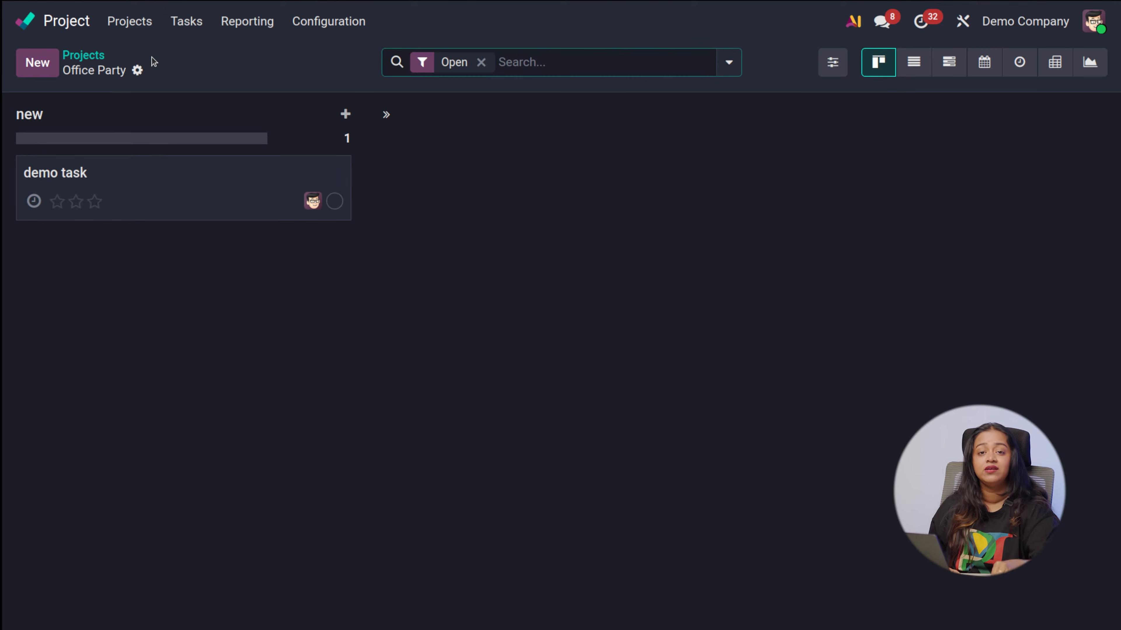
Step: Return to the projects overview, show all projects as a list, and go back to the project cards
{"action": "left_click", "coordinate": [83, 56]}
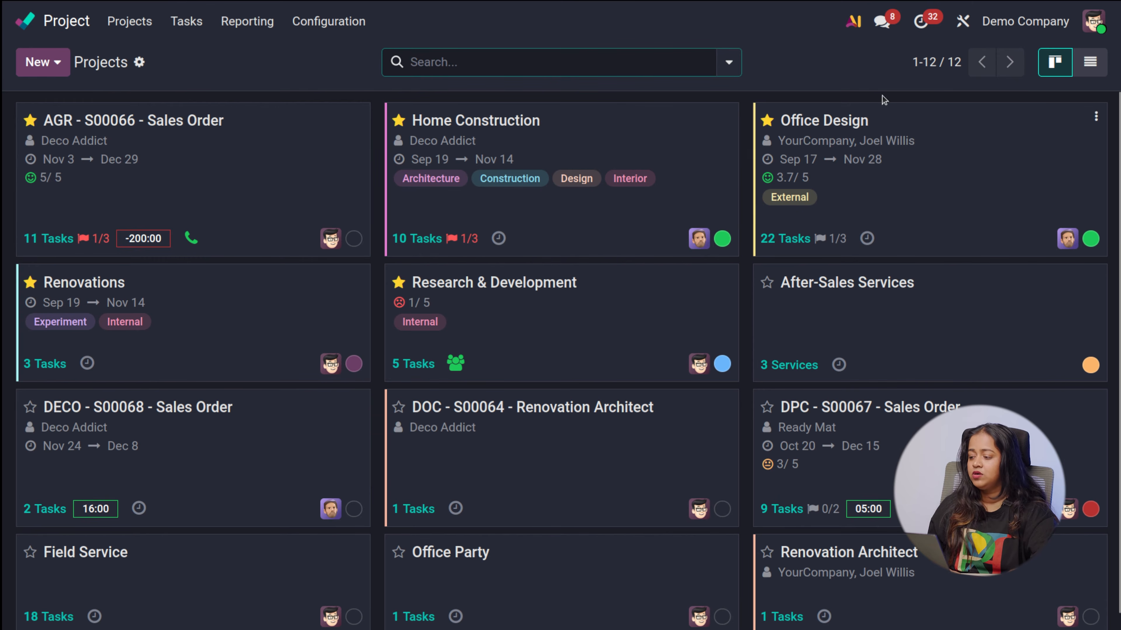
{"action": "left_click", "coordinate": [1088, 66]}
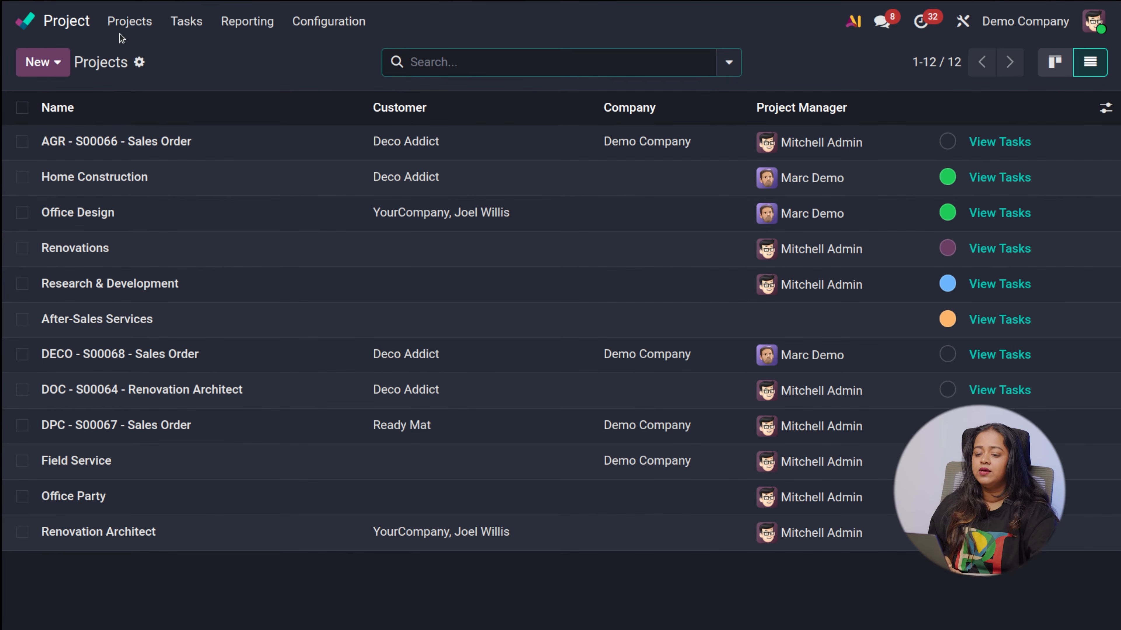
{"action": "left_click", "coordinate": [127, 26]}
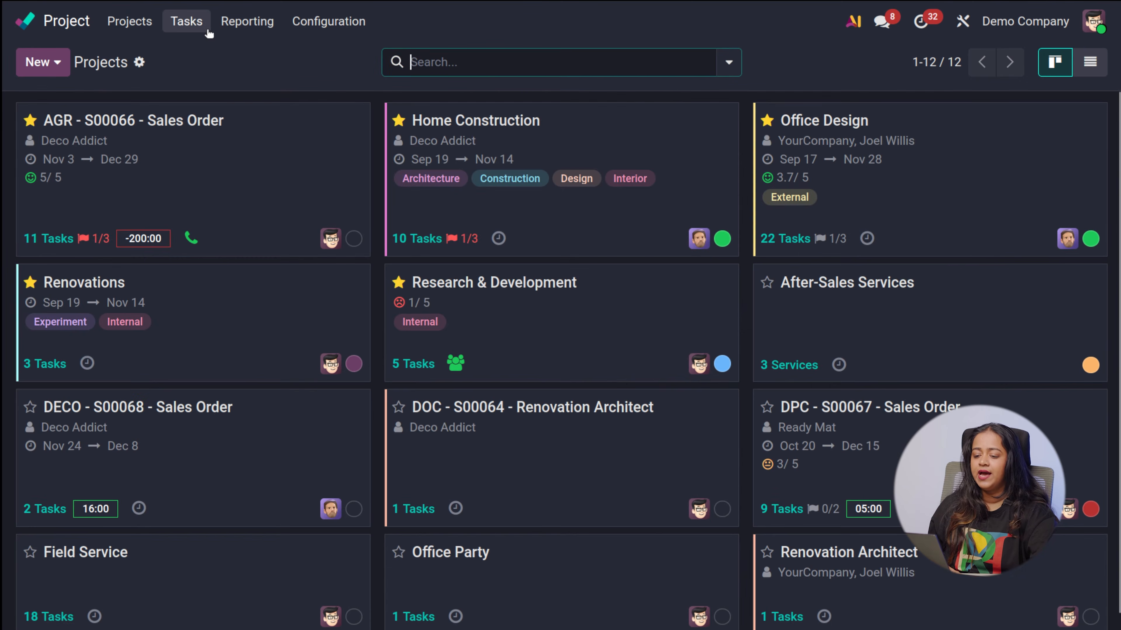
Step: Open the My Tasks board and show its blank quick-create task form without adding anything
{"action": "left_click", "coordinate": [193, 24]}
{"action": "left_click", "coordinate": [215, 66]}
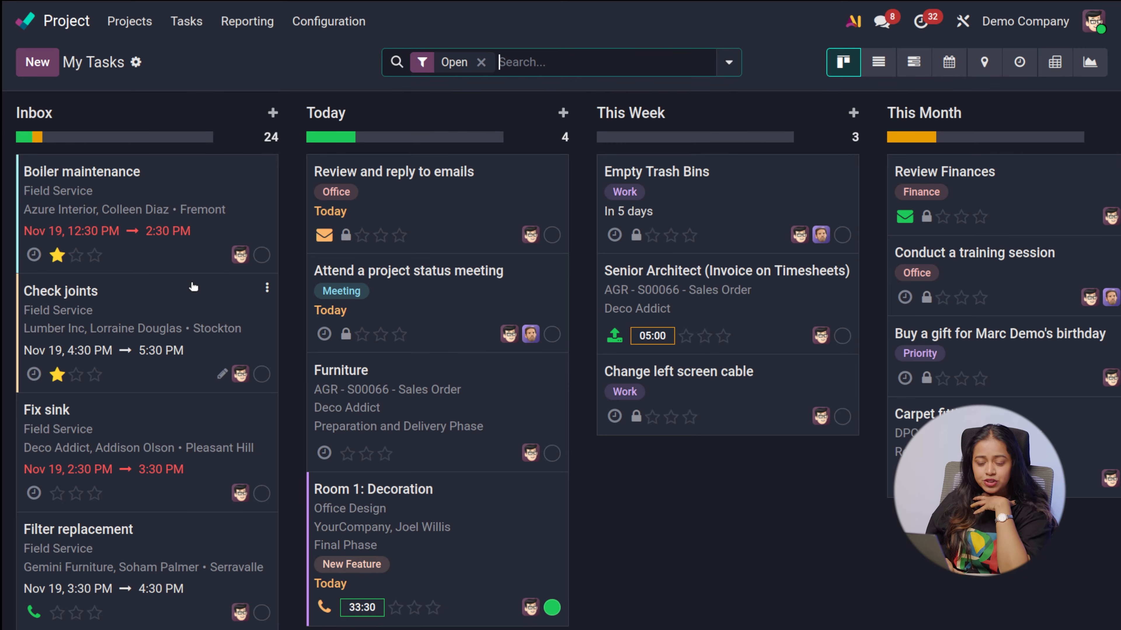
{"action": "left_click", "coordinate": [39, 63]}
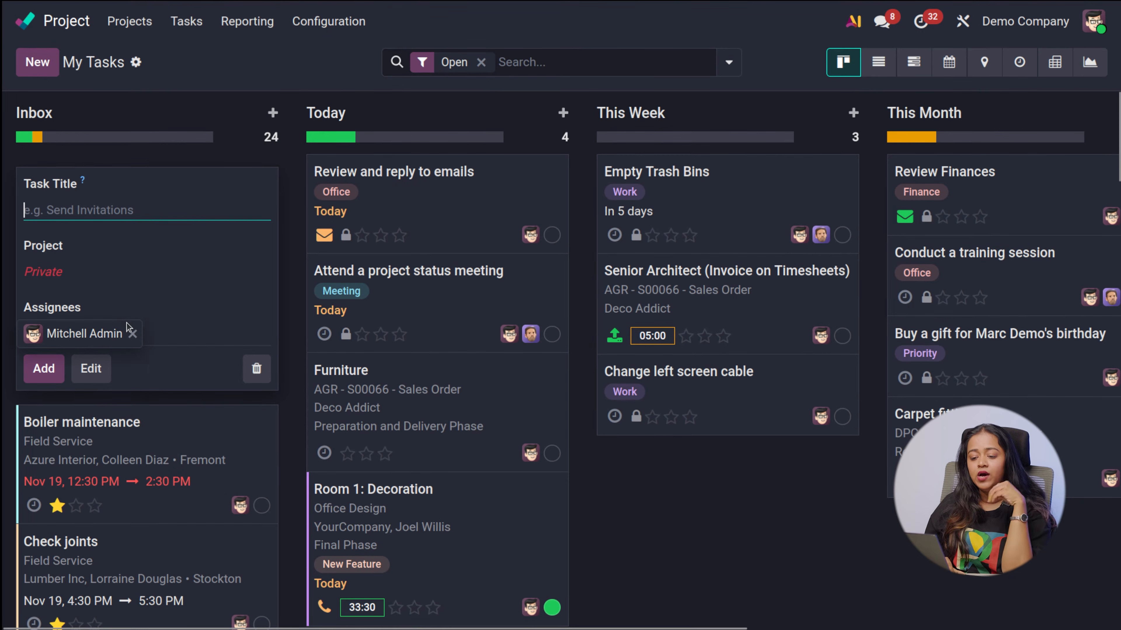
{"action": "left_click", "coordinate": [191, 39]}
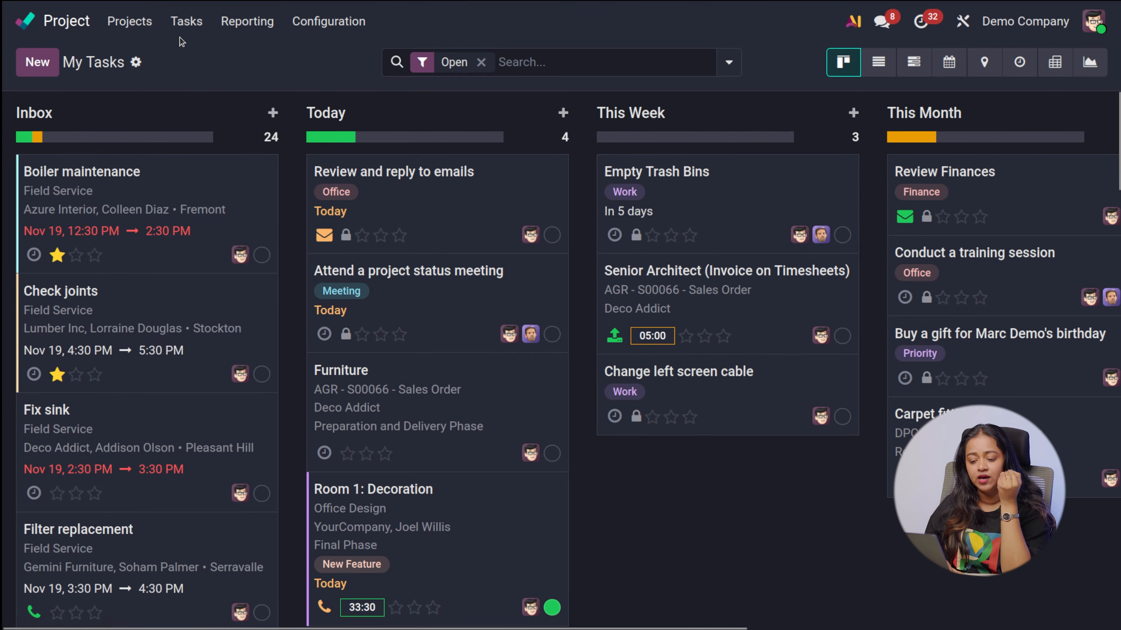
{"action": "left_click", "coordinate": [183, 25]}
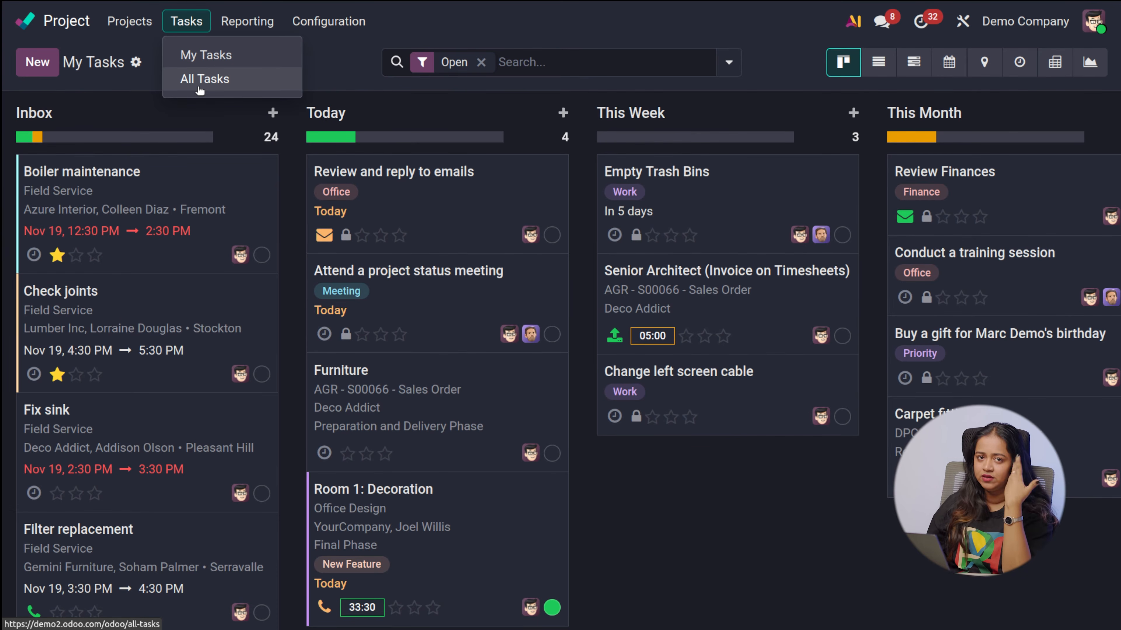
Step: Add a task titled new task to the Inbox stage, assigned to the Office Party project
{"action": "left_click", "coordinate": [22, 70]}
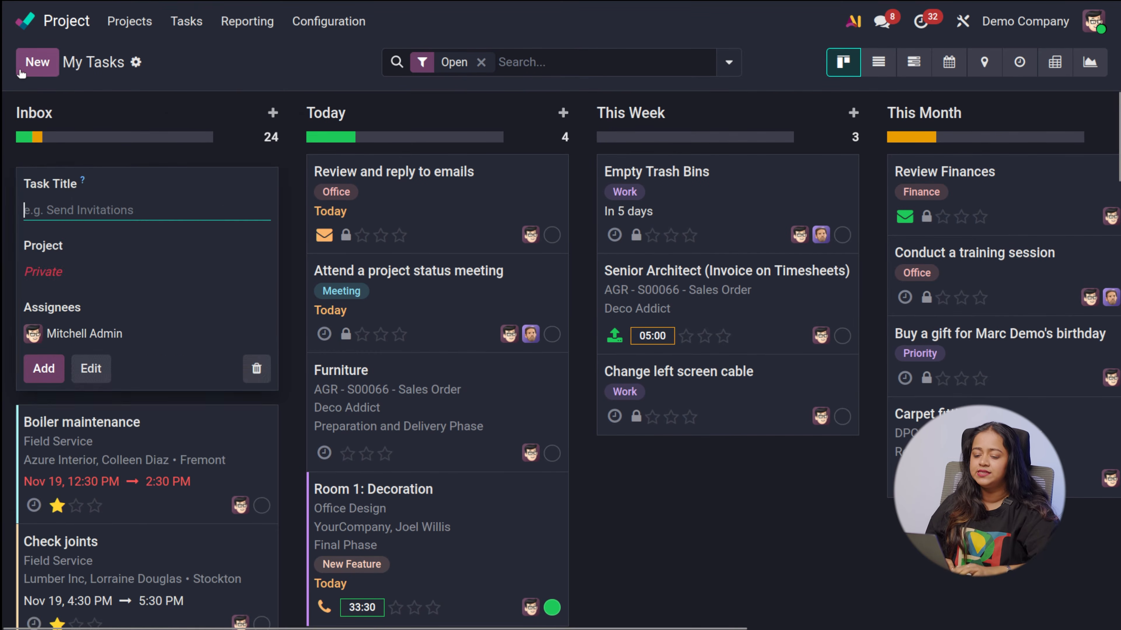
{"action": "type", "text": "n"}
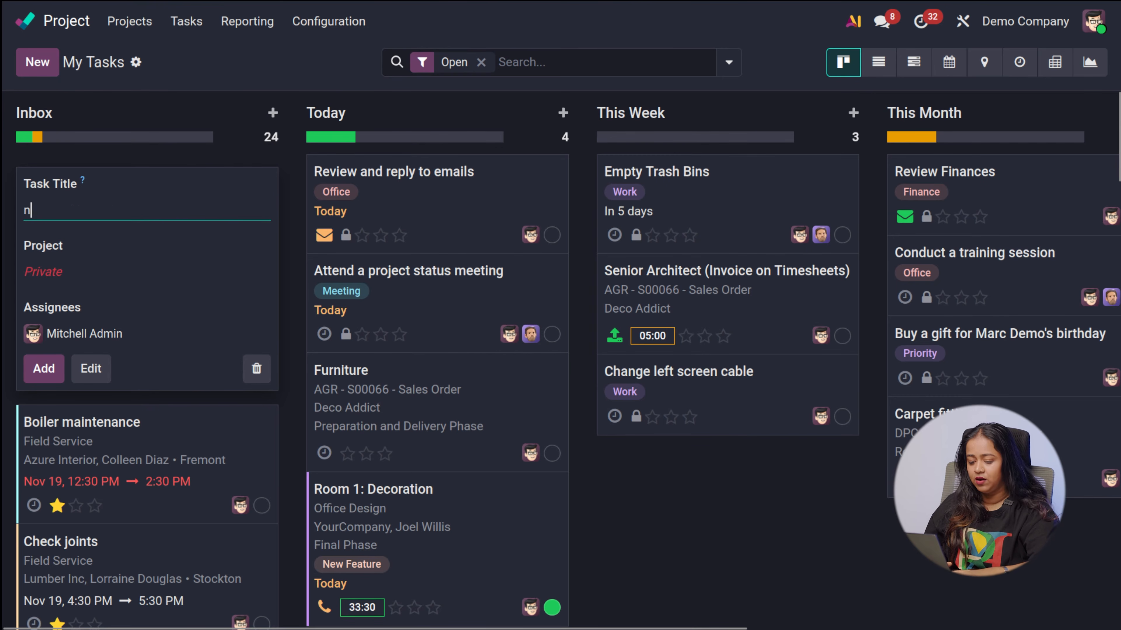
{"action": "type", "text": "ew task"}
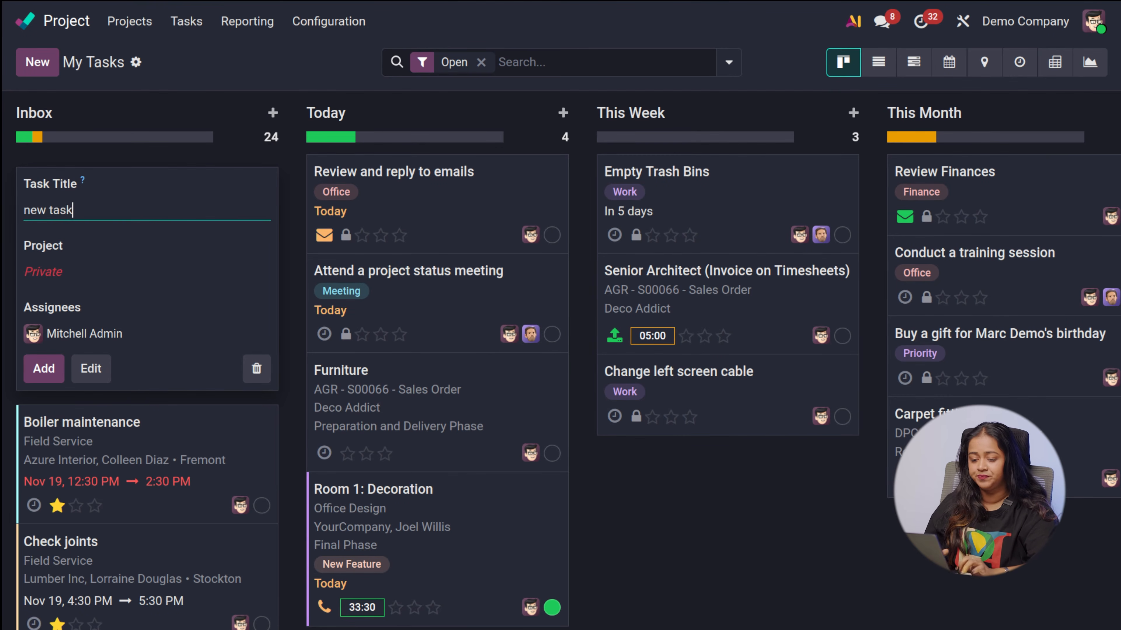
{"action": "left_click", "coordinate": [102, 271]}
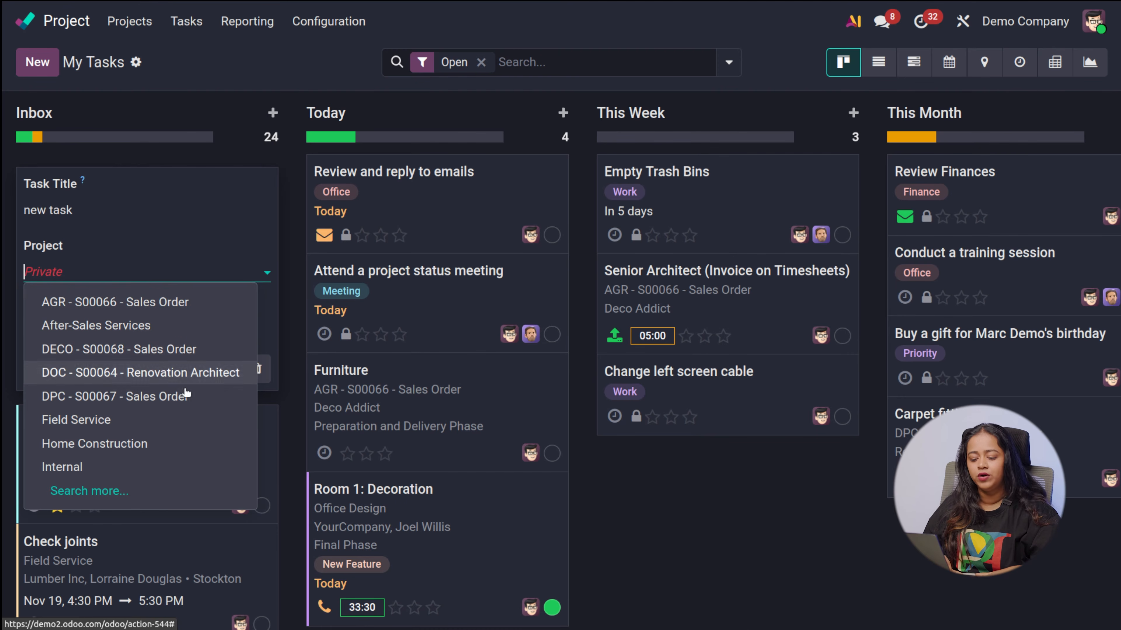
{"action": "left_click", "coordinate": [104, 492]}
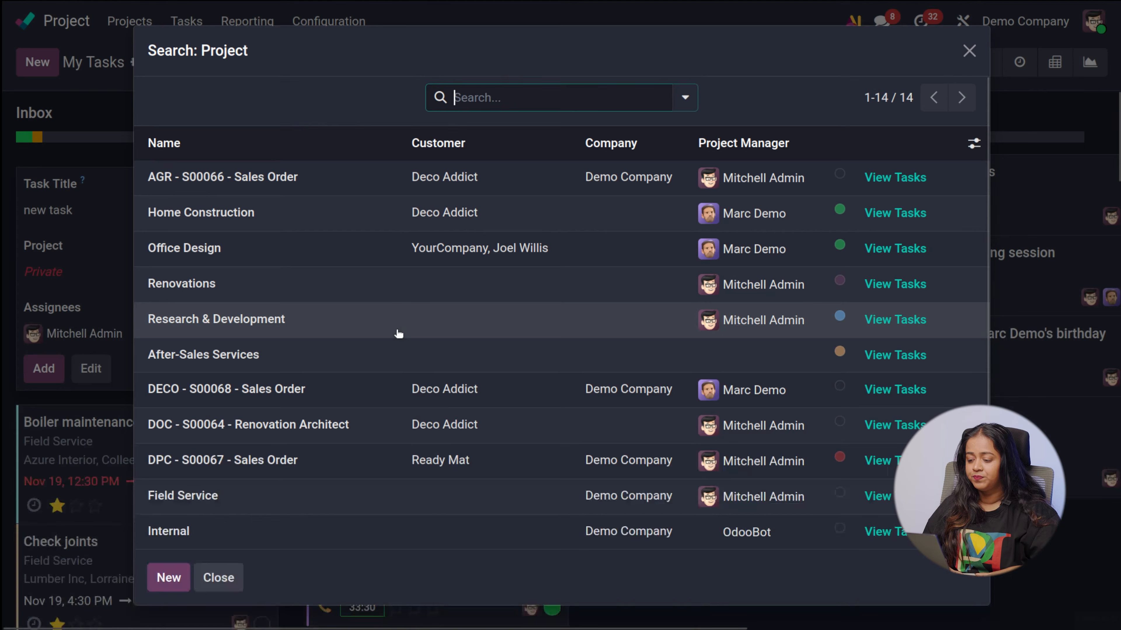
{"action": "scroll", "coordinate": [383, 303], "scroll_direction": "down", "scroll_amount": 3}
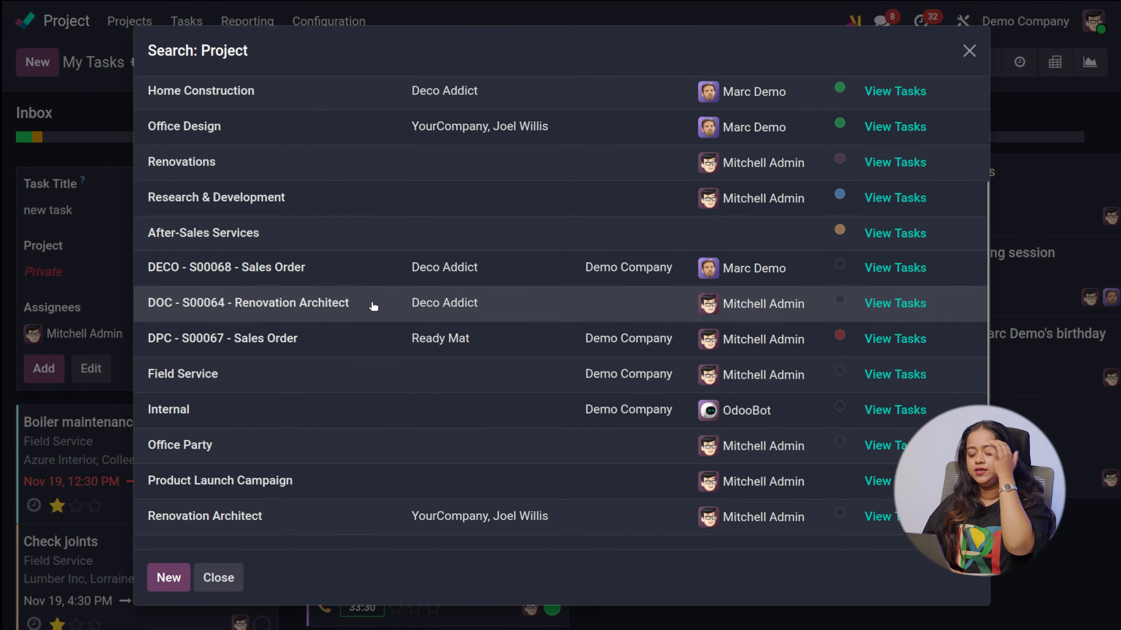
{"action": "left_click", "coordinate": [223, 451]}
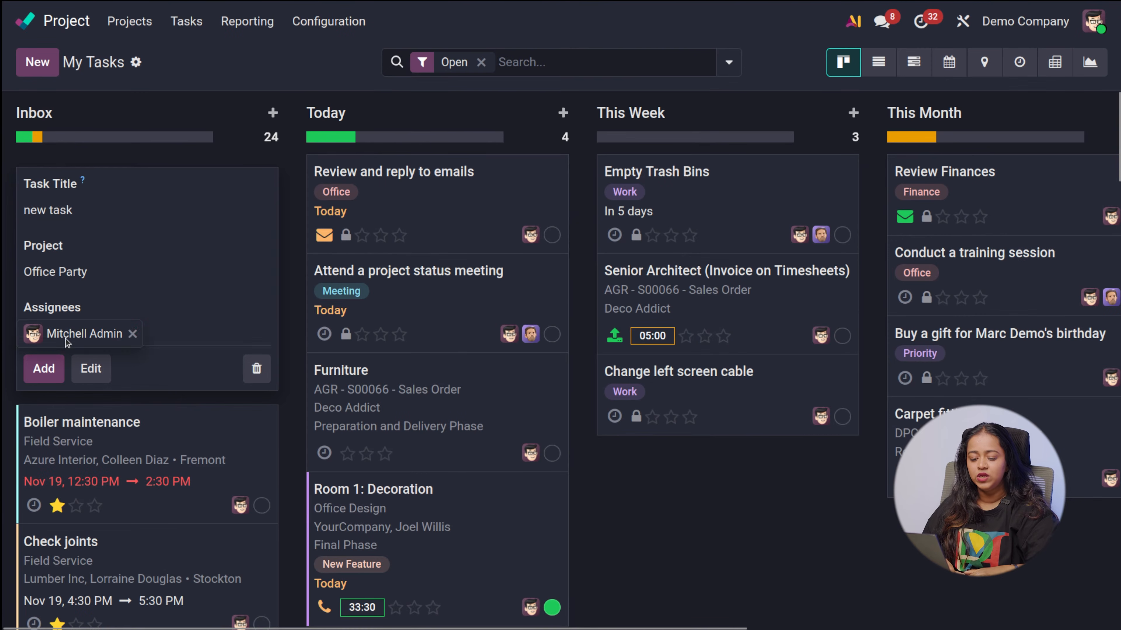
{"action": "left_click", "coordinate": [53, 370]}
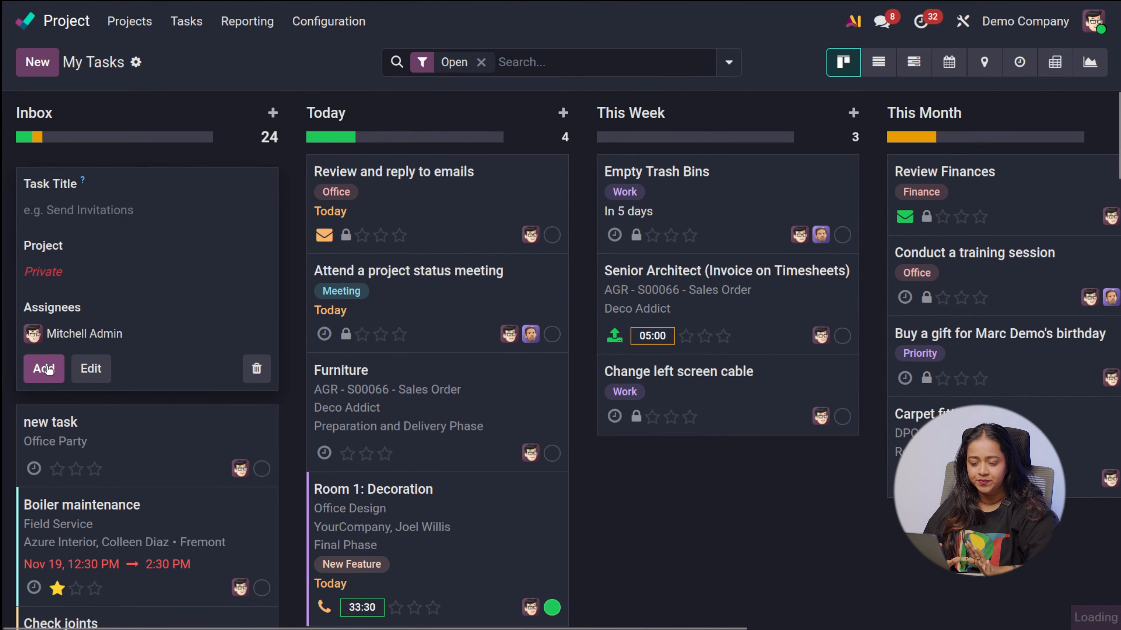
{"action": "left_click", "coordinate": [715, 596]}
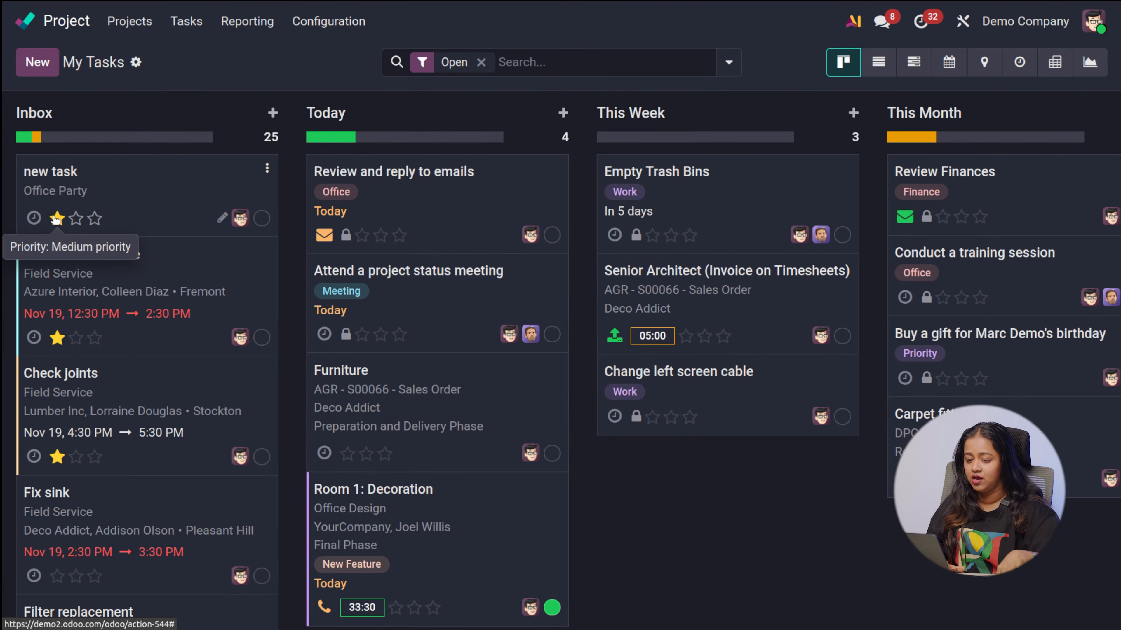
Step: Schedule a Call activity for new task in the Inbox, keeping the proposed summary, due date and assignee
{"action": "left_click", "coordinate": [94, 219]}
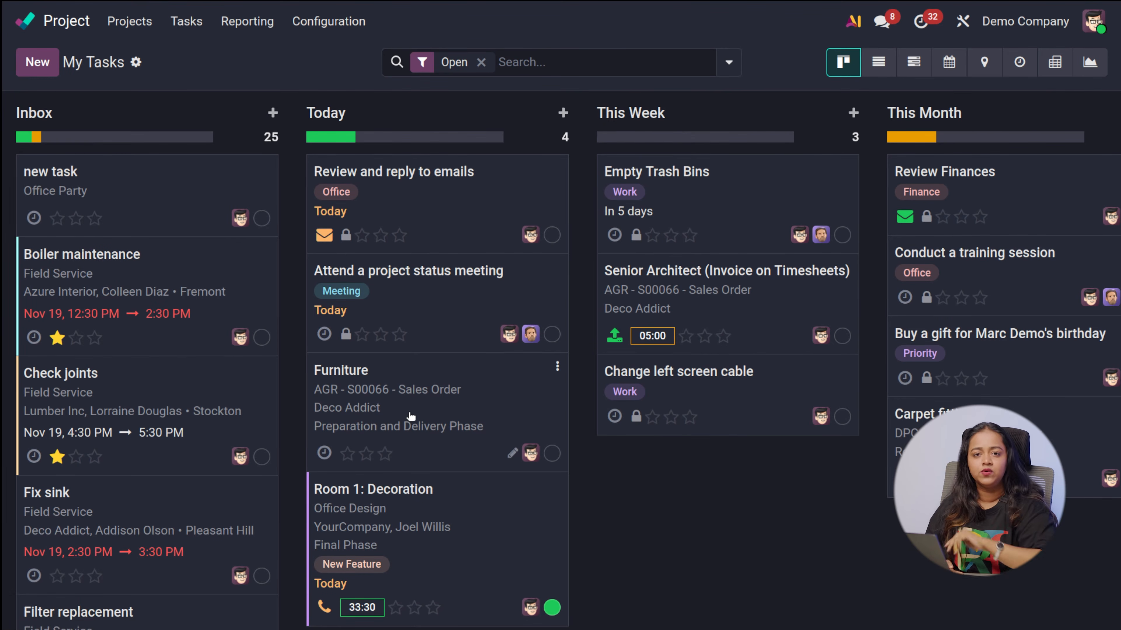
{"action": "left_click", "coordinate": [33, 218]}
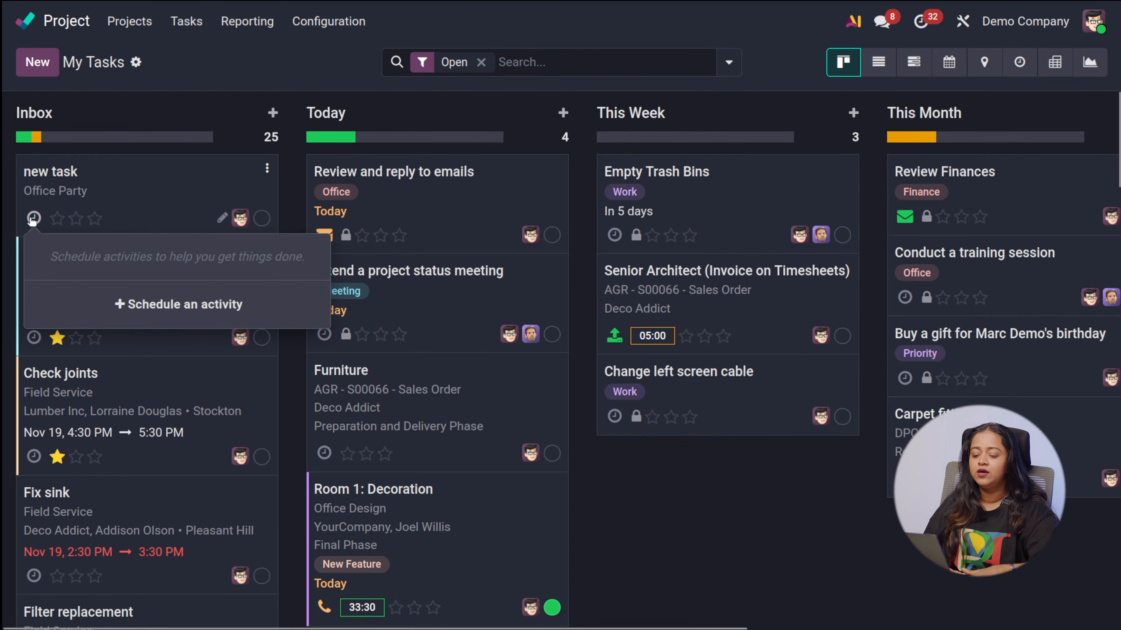
{"action": "left_click", "coordinate": [168, 307]}
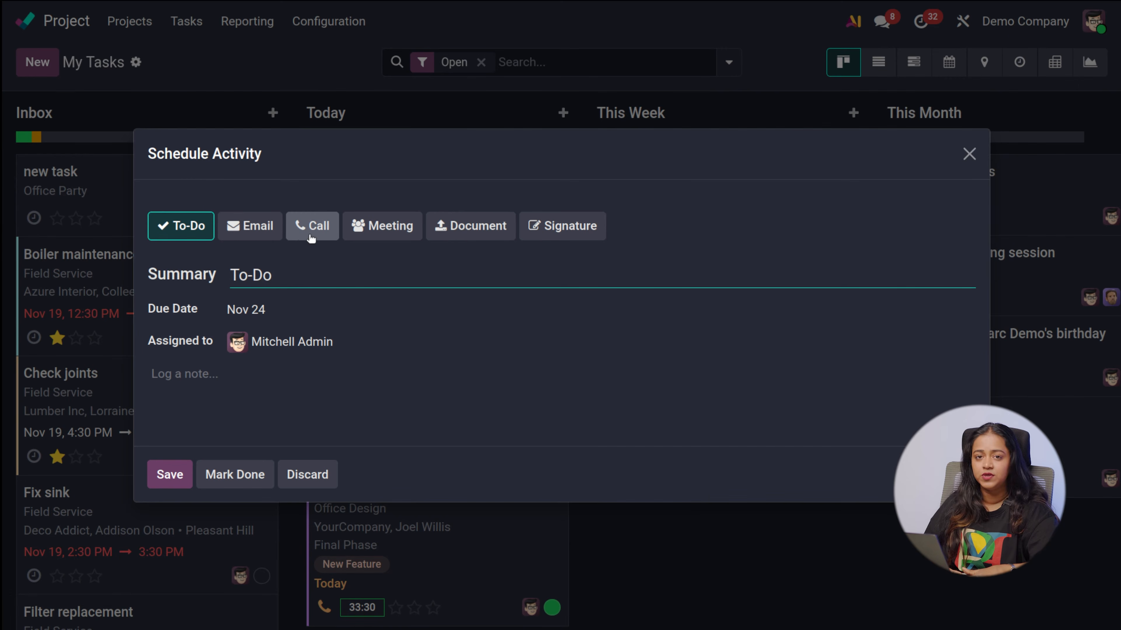
{"action": "left_click", "coordinate": [318, 229]}
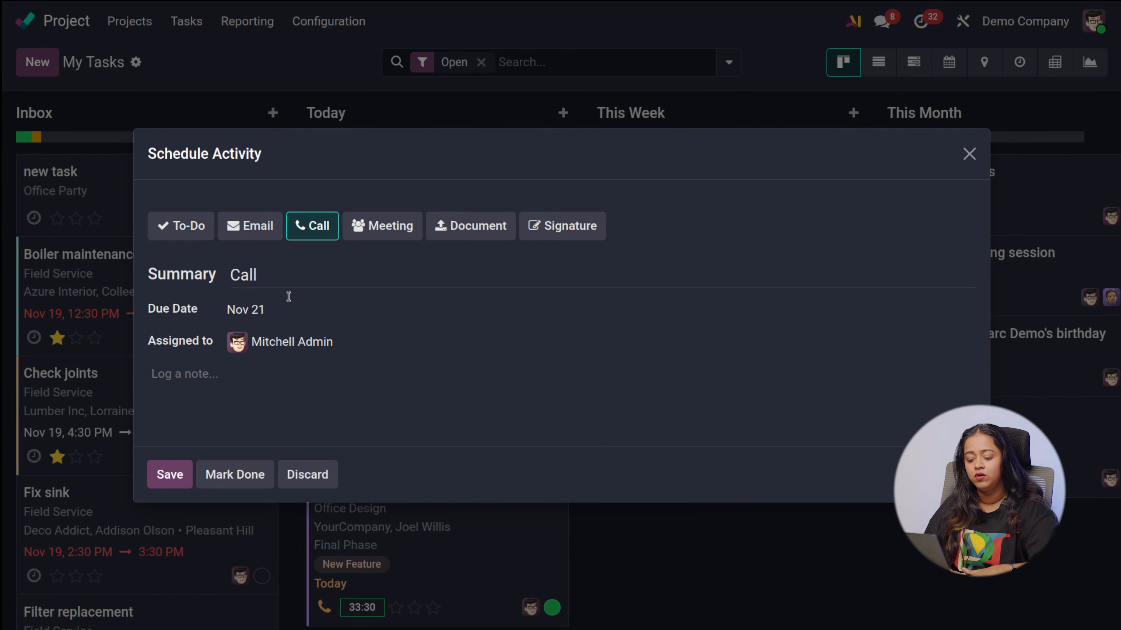
{"action": "left_click", "coordinate": [176, 475]}
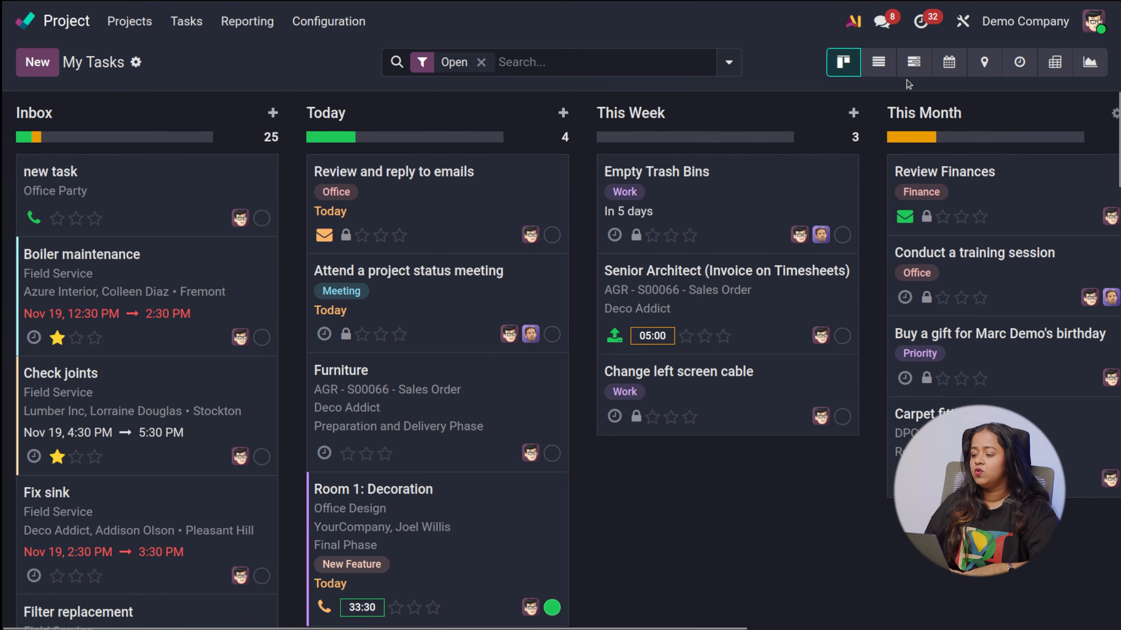
Step: Look through My Tasks in the list, Gantt, calendar, map, activity, pivot and graph views
{"action": "left_click", "coordinate": [865, 58]}
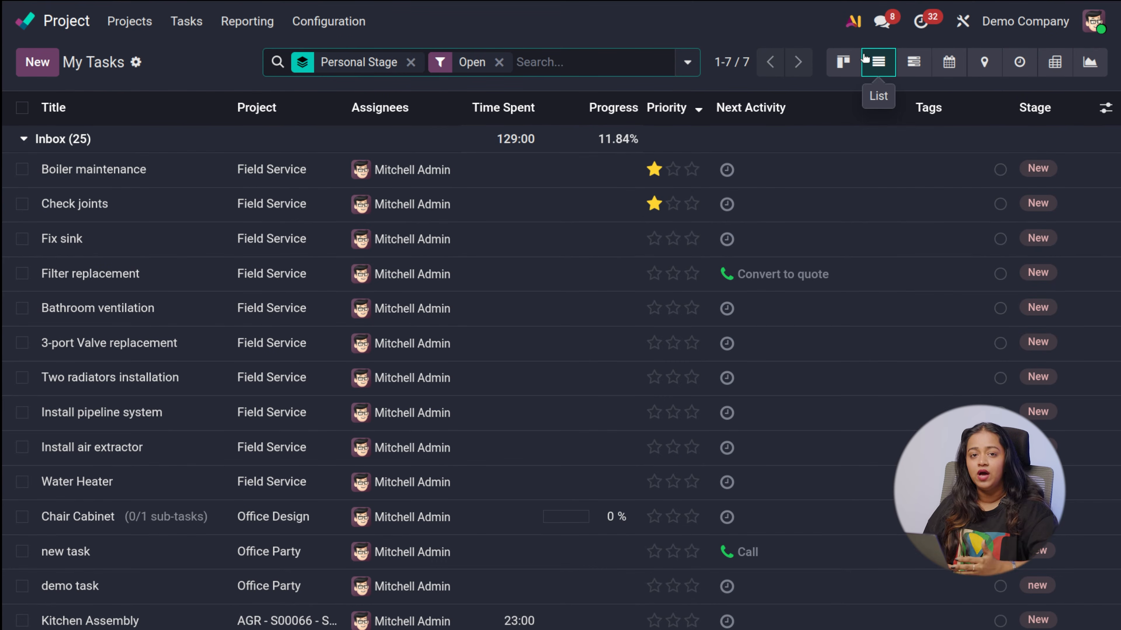
{"action": "left_click", "coordinate": [921, 63]}
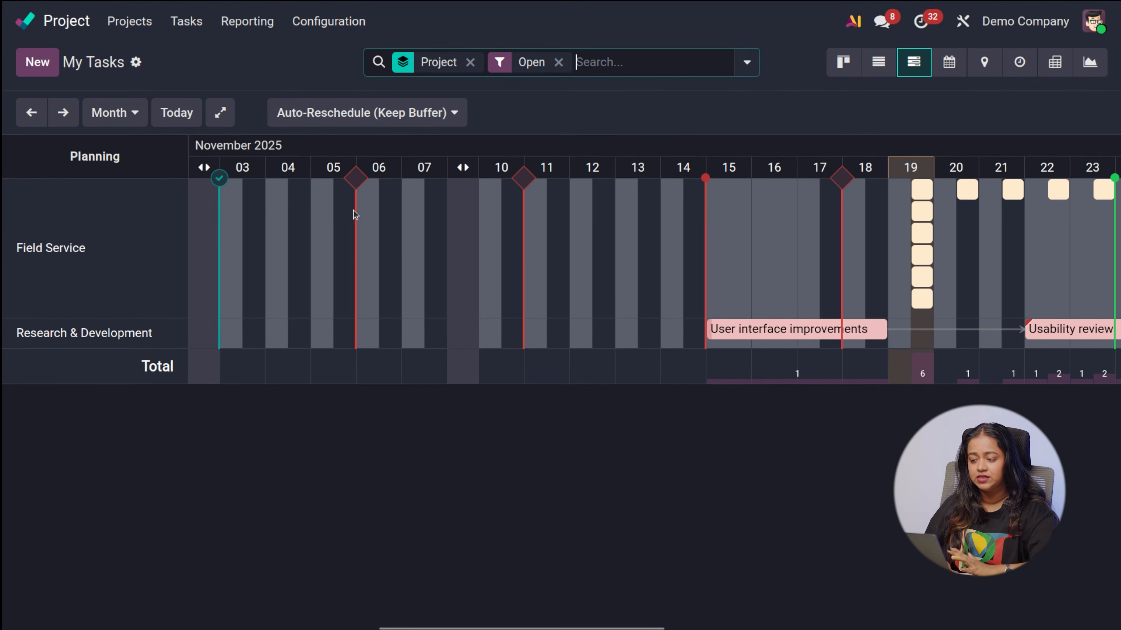
{"action": "left_click", "coordinate": [950, 64]}
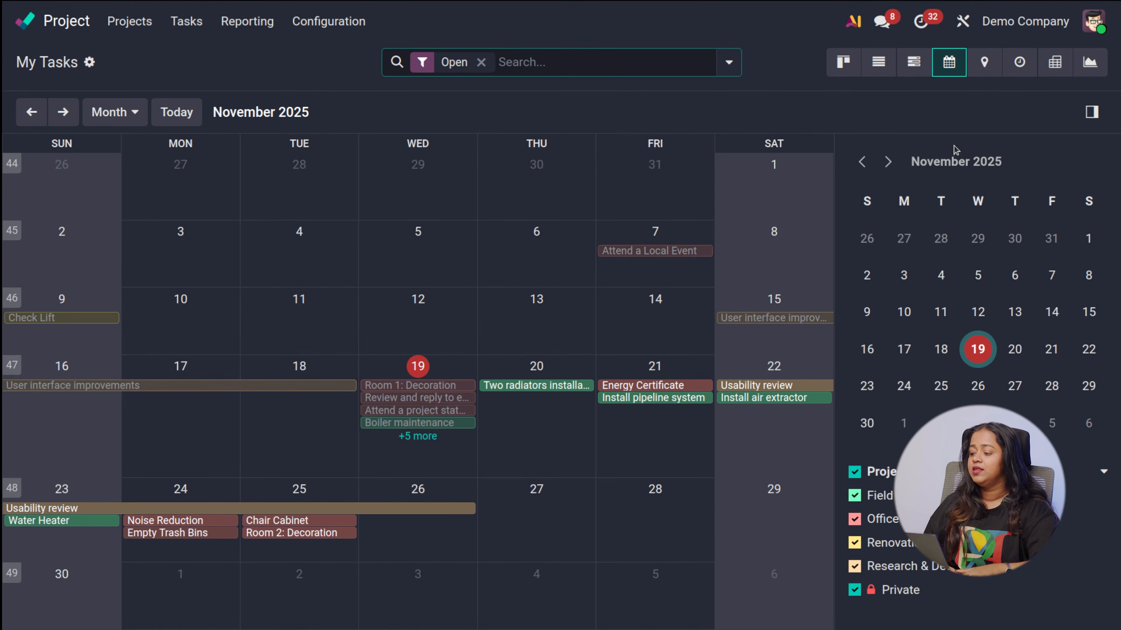
{"action": "left_click", "coordinate": [977, 72]}
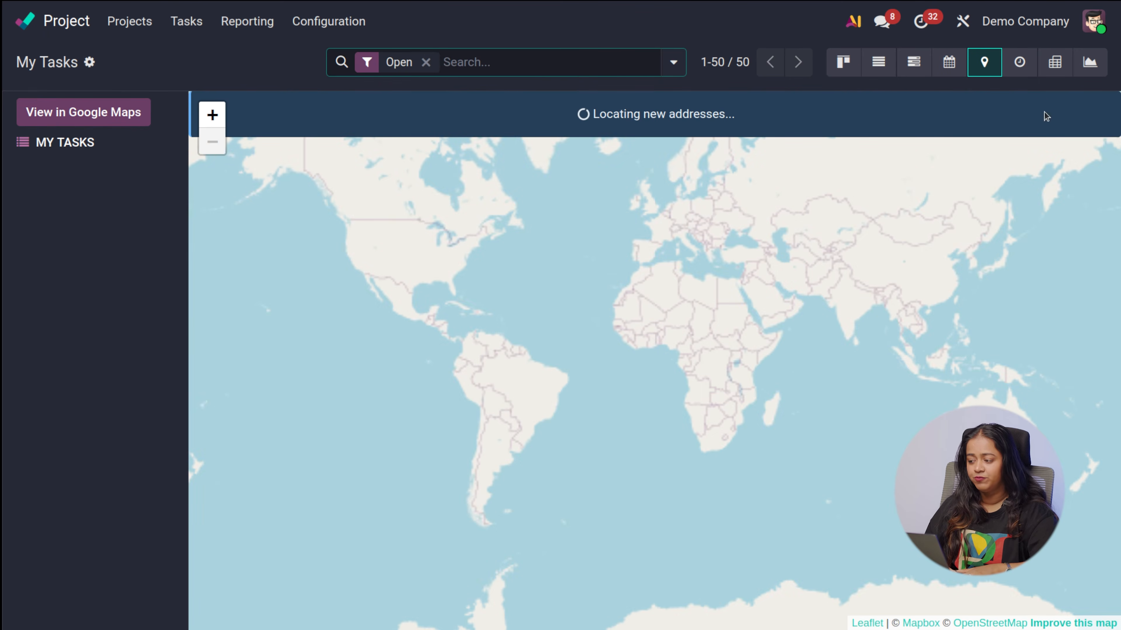
{"action": "left_click", "coordinate": [1023, 72]}
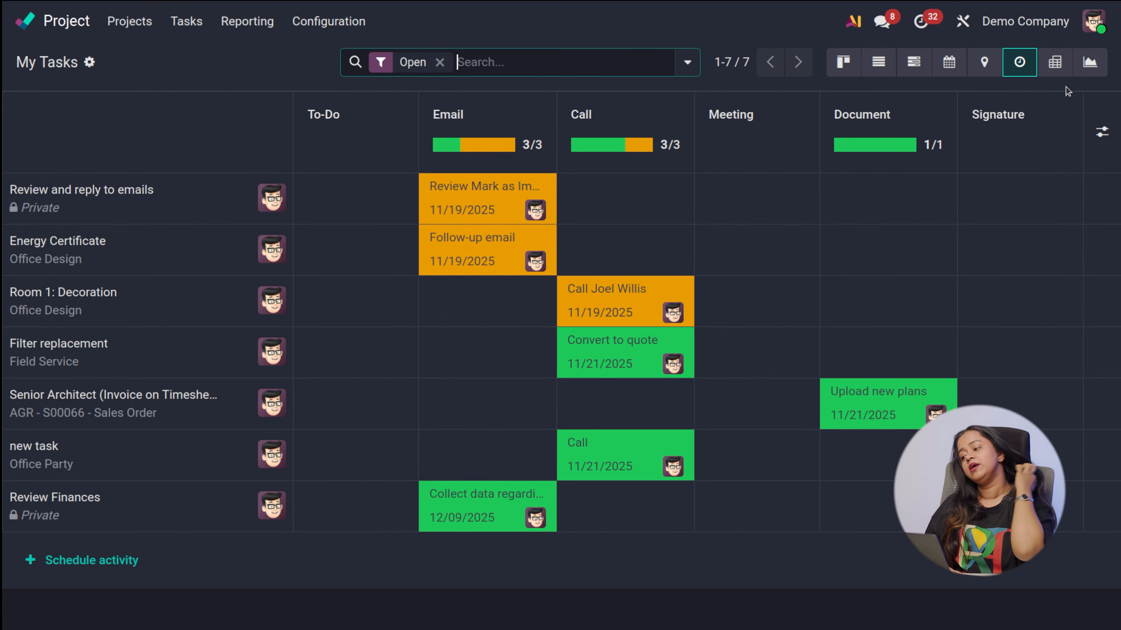
{"action": "left_click", "coordinate": [1055, 66]}
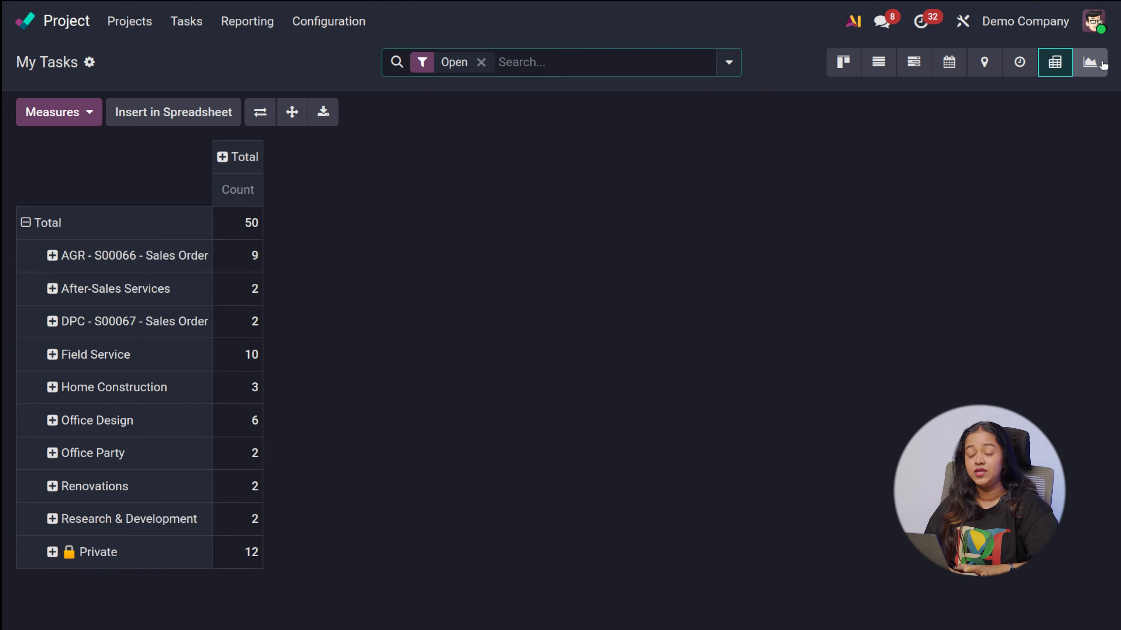
{"action": "left_click", "coordinate": [1099, 63]}
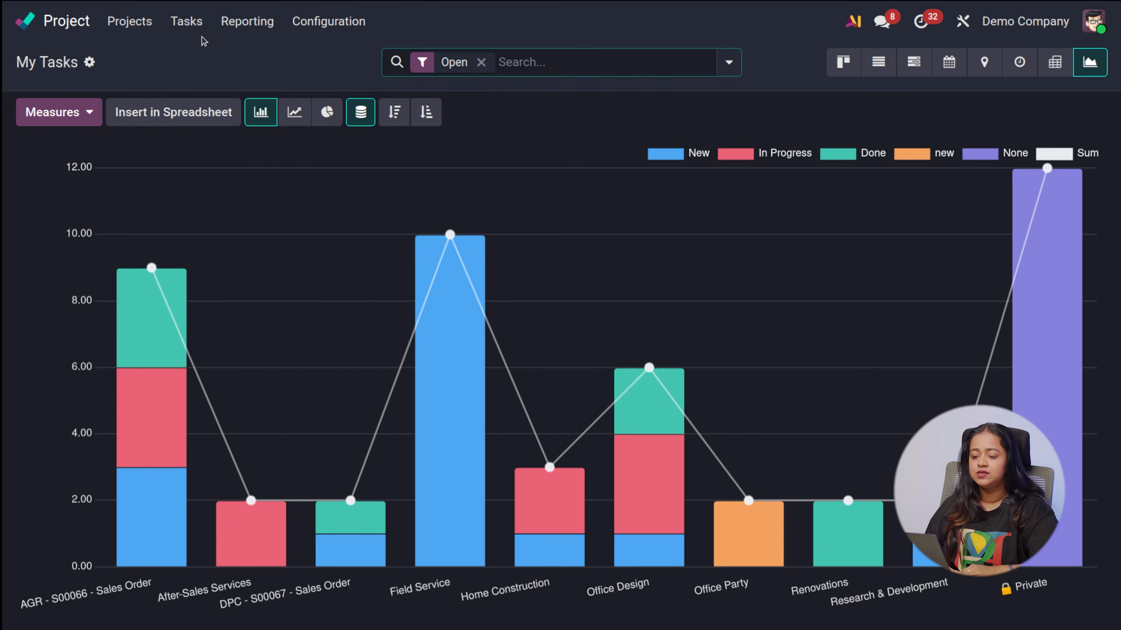
Step: Open All Tasks, look at the blank new-task form without saving, and show the tasks as a kanban board
{"action": "left_click", "coordinate": [186, 21]}
{"action": "left_click", "coordinate": [199, 78]}
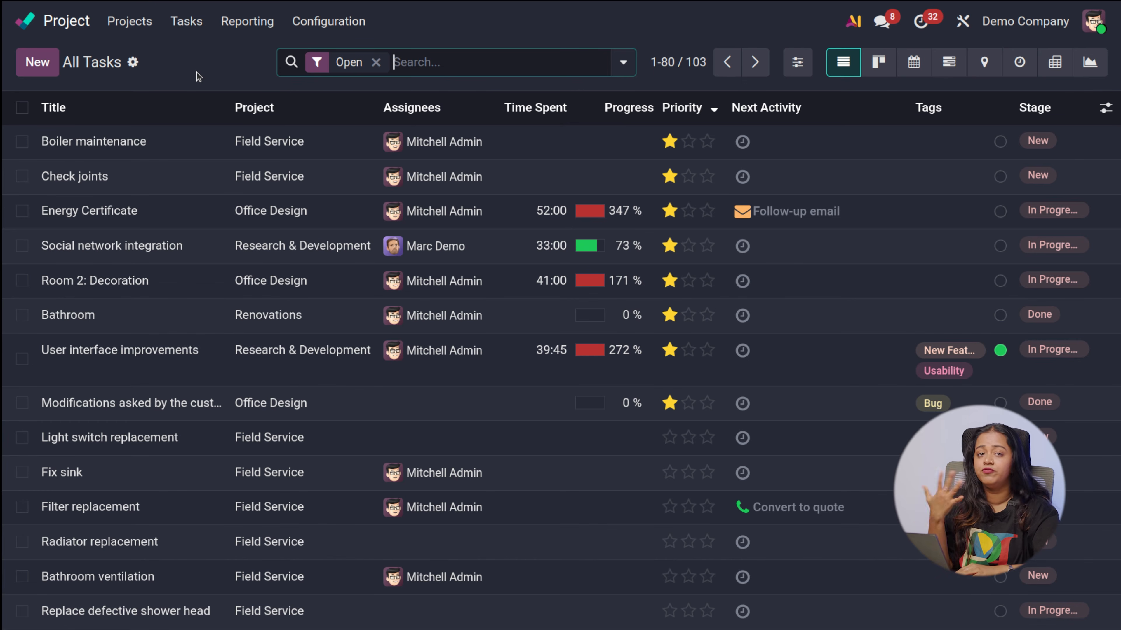
{"action": "left_click", "coordinate": [30, 71]}
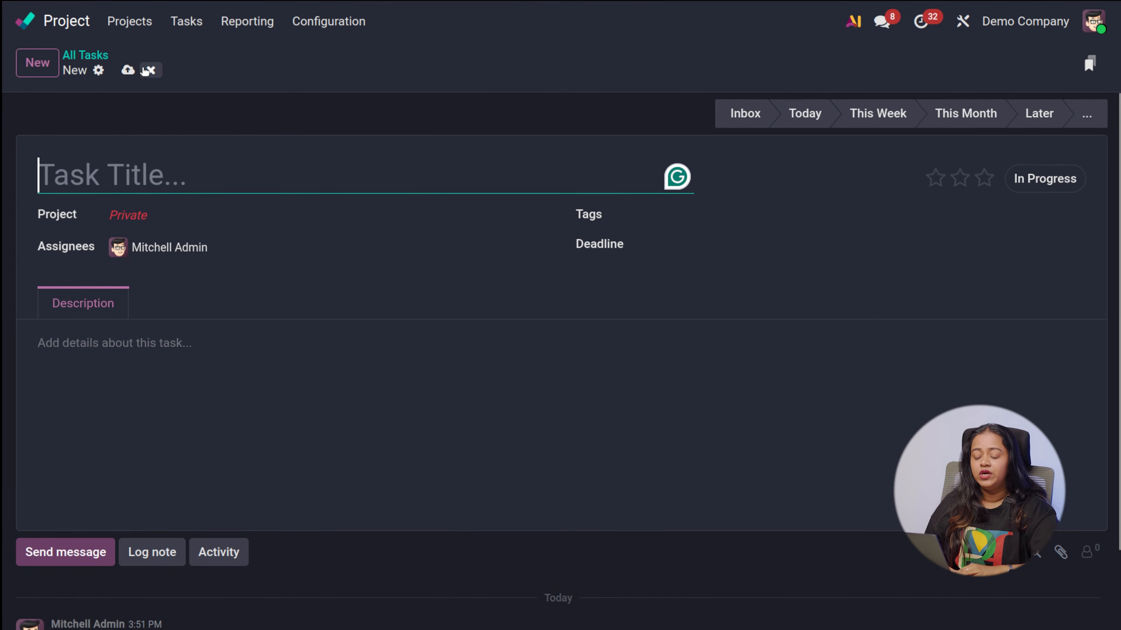
{"action": "left_click", "coordinate": [83, 57]}
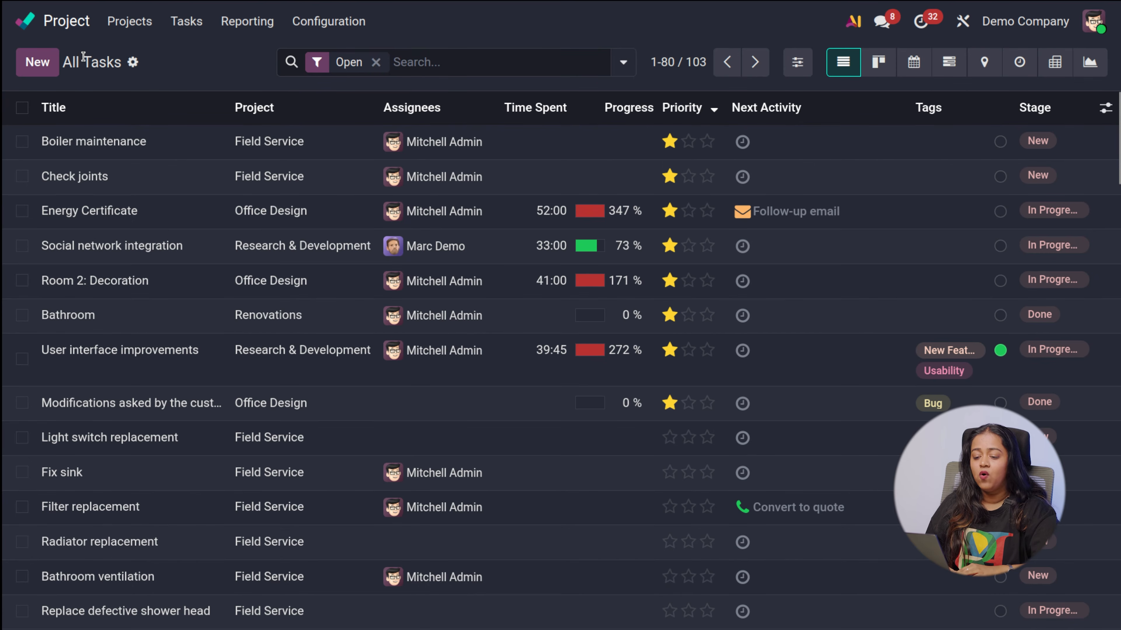
{"action": "left_click", "coordinate": [878, 62]}
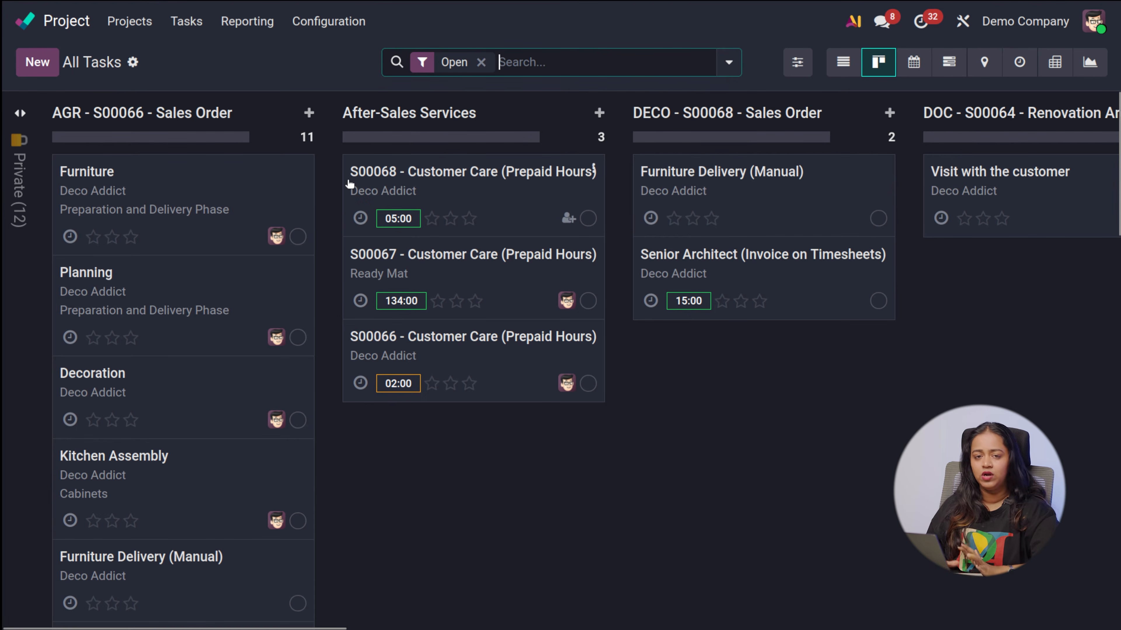
Step: Open the Tasks Analysis report and examine the stage breakdown of the Field Service bar
{"action": "left_click", "coordinate": [246, 23]}
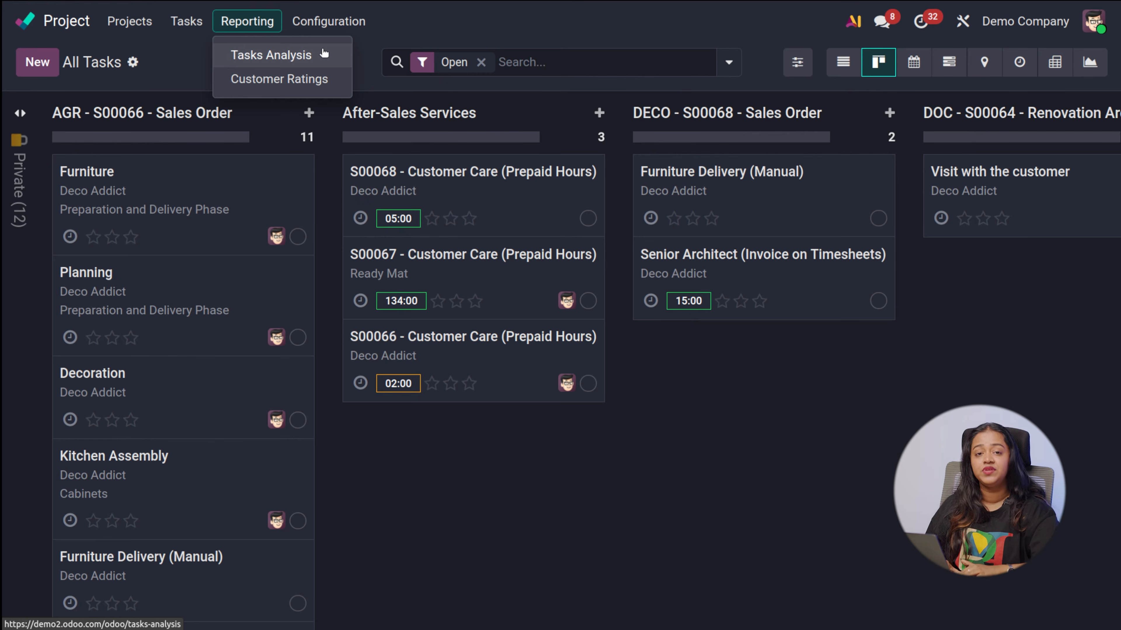
{"action": "left_click", "coordinate": [303, 54]}
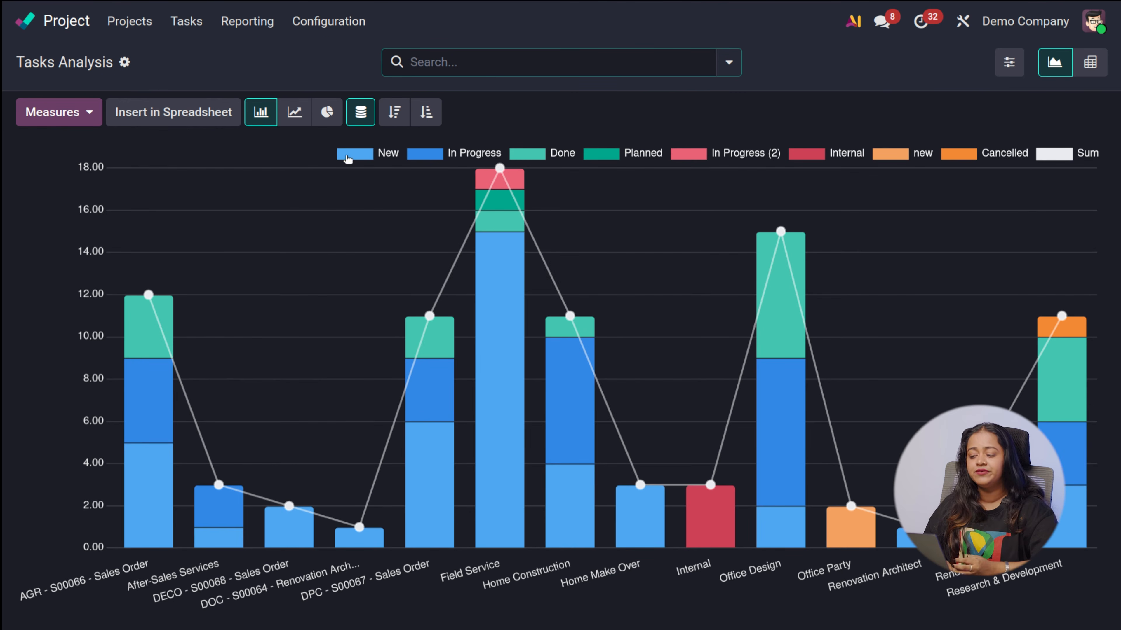
{"action": "mouse_move", "coordinate": [518, 176]}
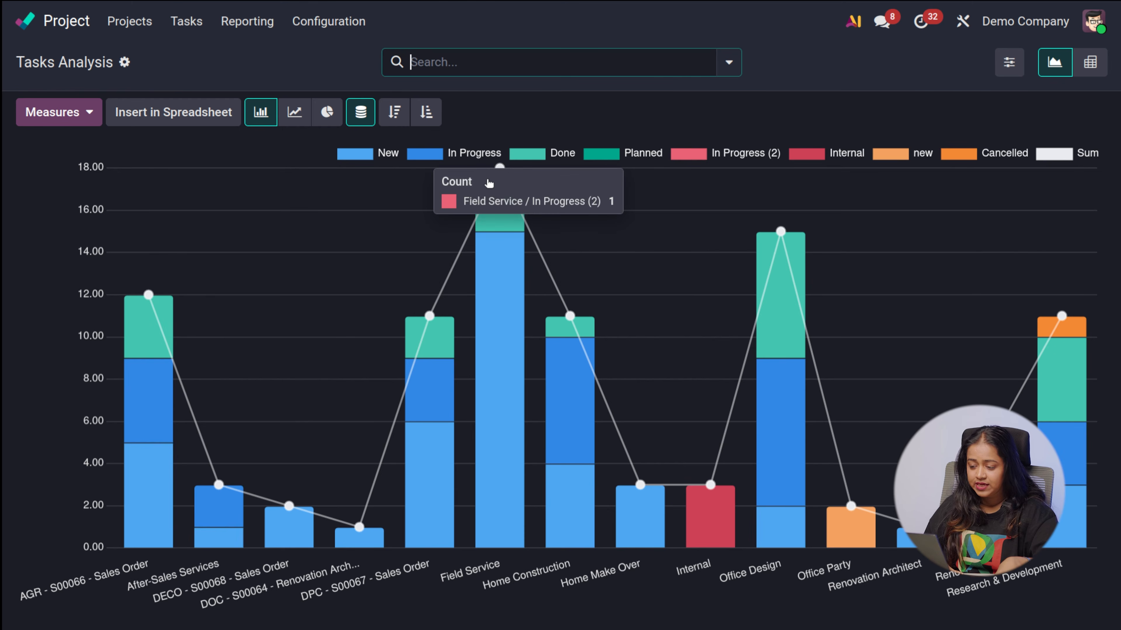
Step: Switch the Tasks Analysis report to the pivot view and add the Progress and Working Days to Close measures
{"action": "mouse_move", "coordinate": [490, 295]}
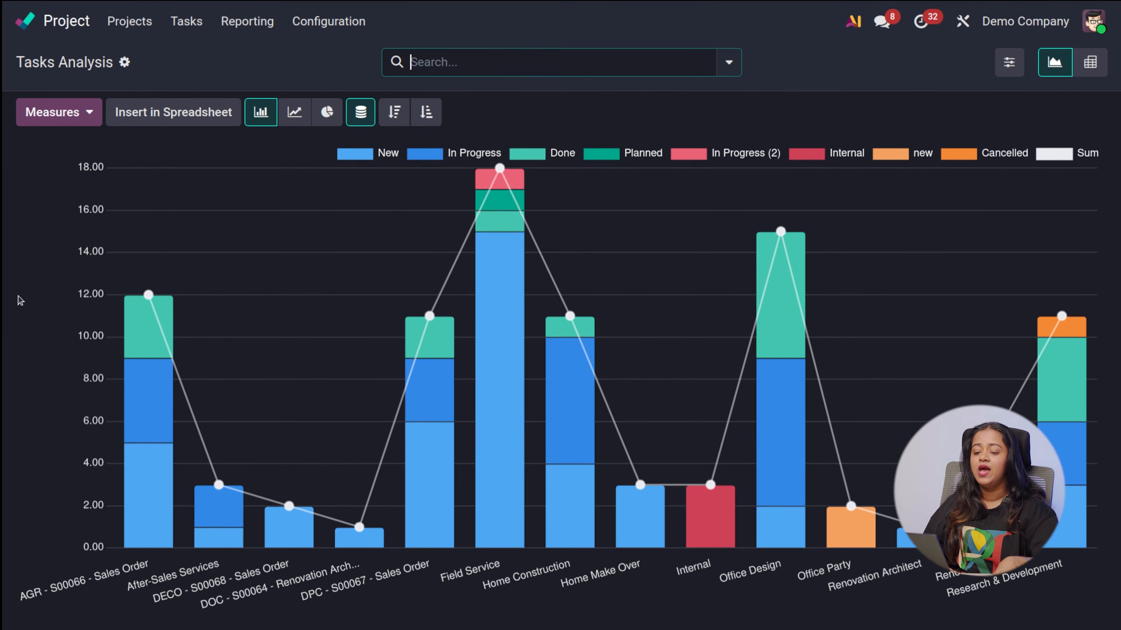
{"action": "left_click", "coordinate": [48, 115]}
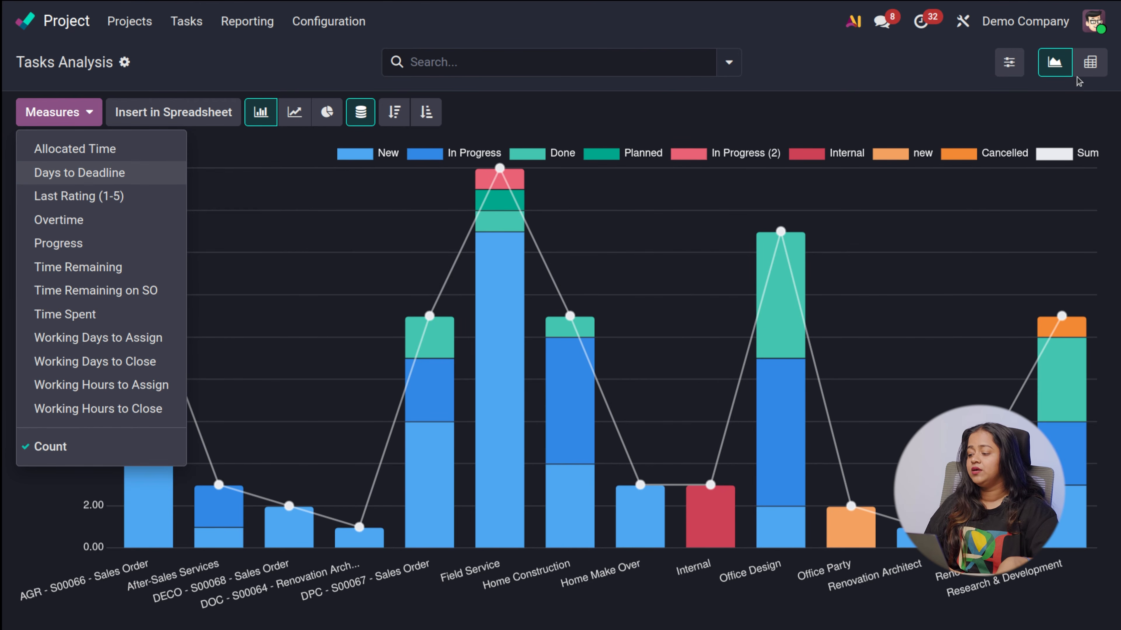
{"action": "left_click", "coordinate": [1089, 62]}
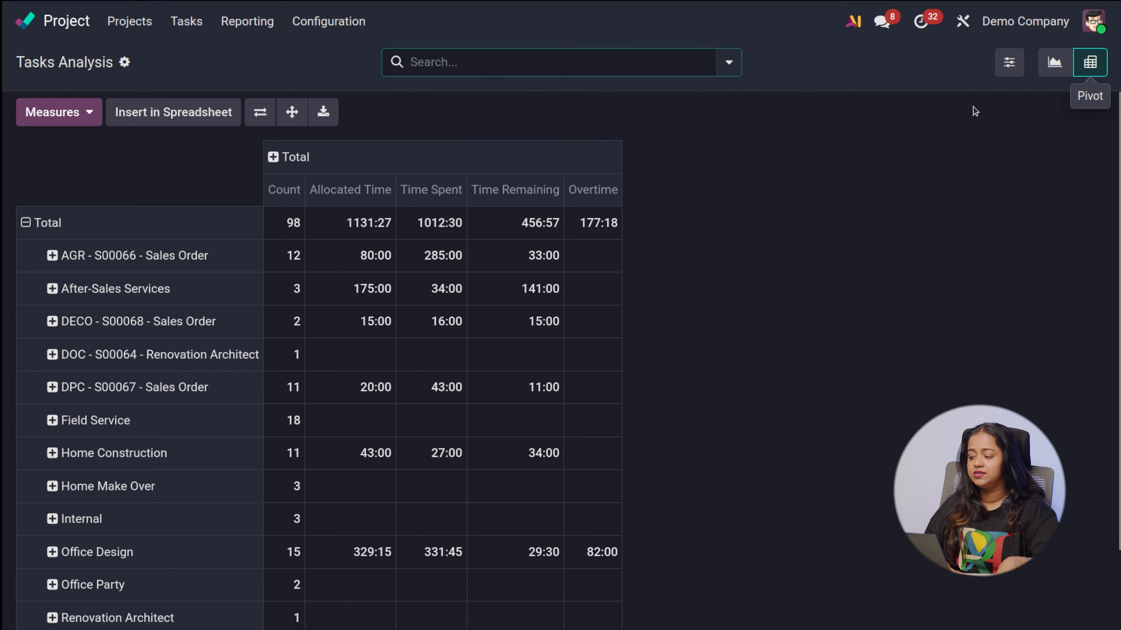
{"action": "left_click", "coordinate": [74, 108]}
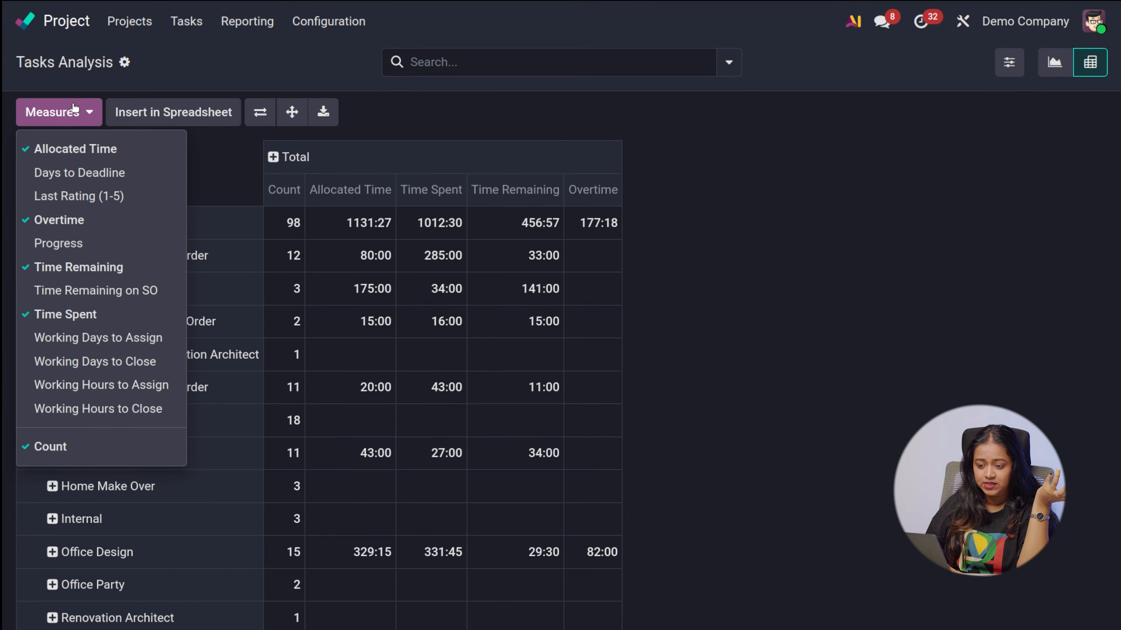
{"action": "left_click", "coordinate": [63, 247]}
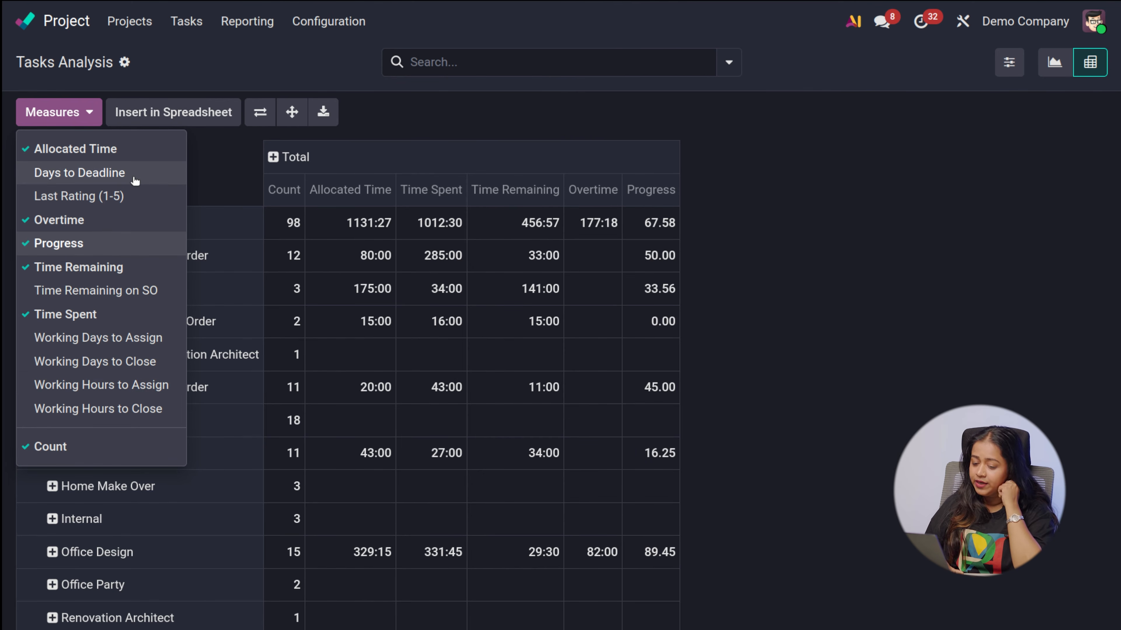
{"action": "left_click", "coordinate": [112, 362]}
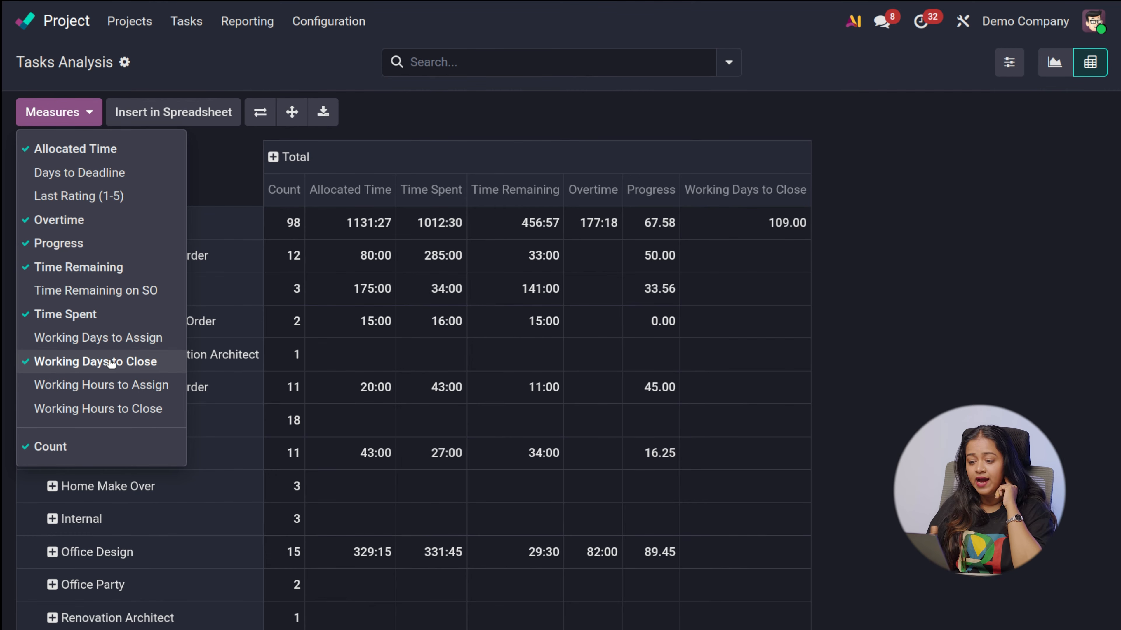
{"action": "left_click", "coordinate": [952, 218]}
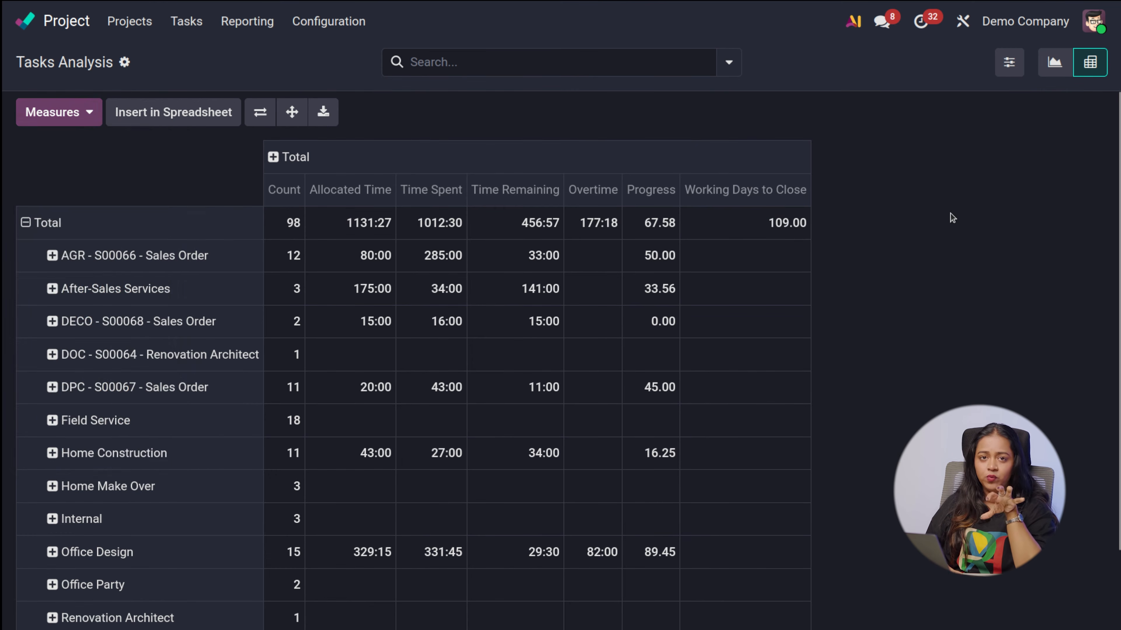
Step: Open the Customer Ratings report and look through it in the kanban, list, pivot and graph views
{"action": "left_click", "coordinate": [257, 25]}
{"action": "left_click", "coordinate": [265, 79]}
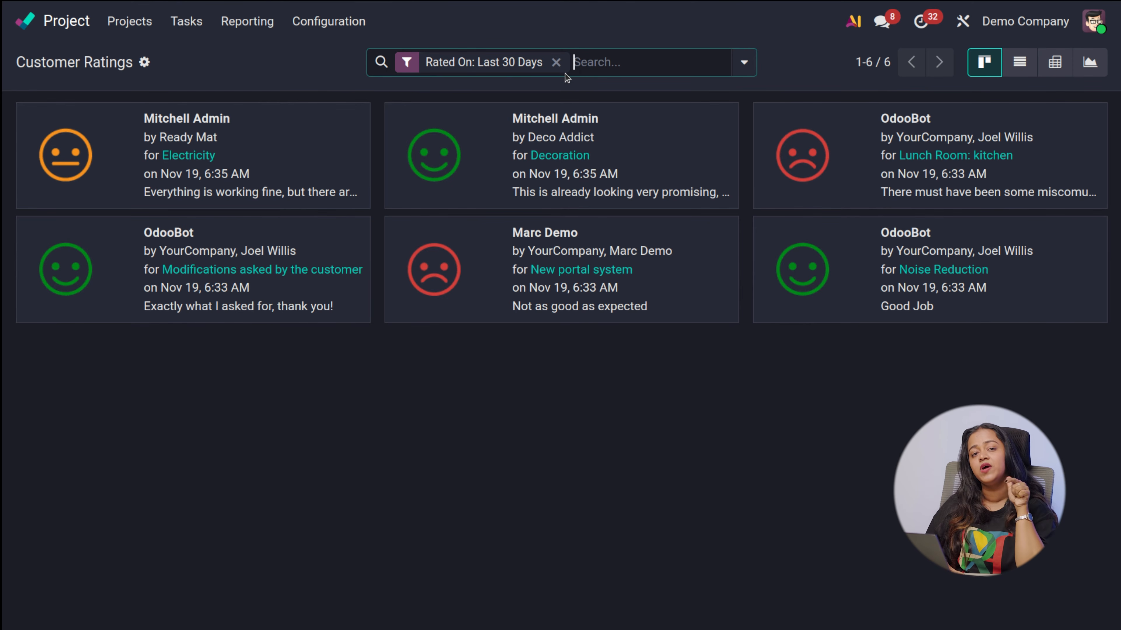
{"action": "left_click", "coordinate": [1024, 61]}
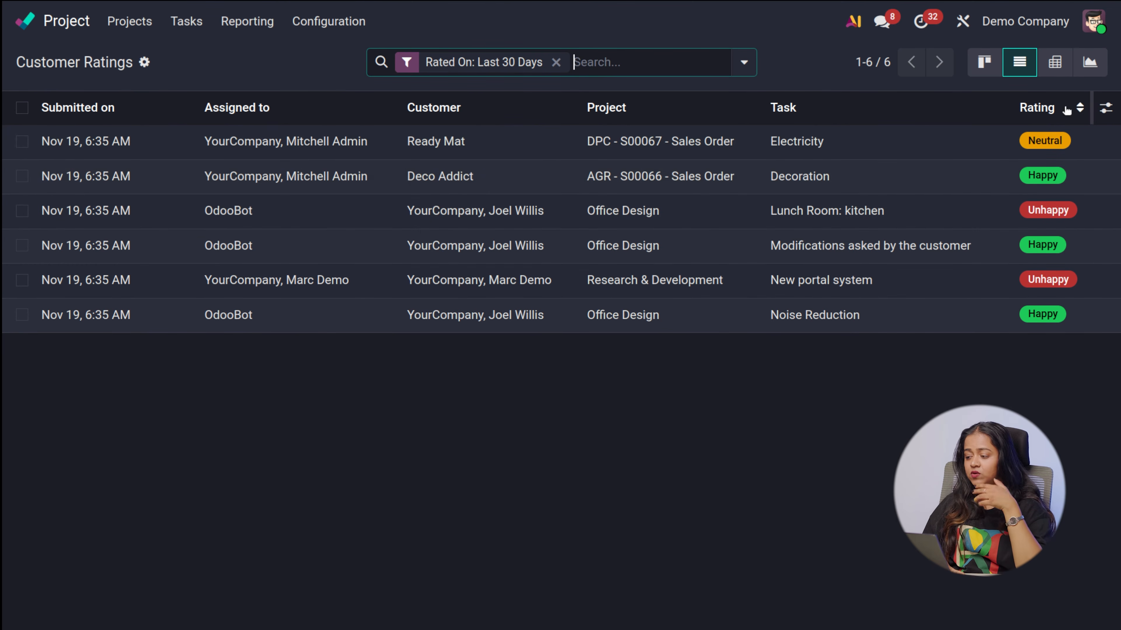
{"action": "left_click", "coordinate": [1063, 55]}
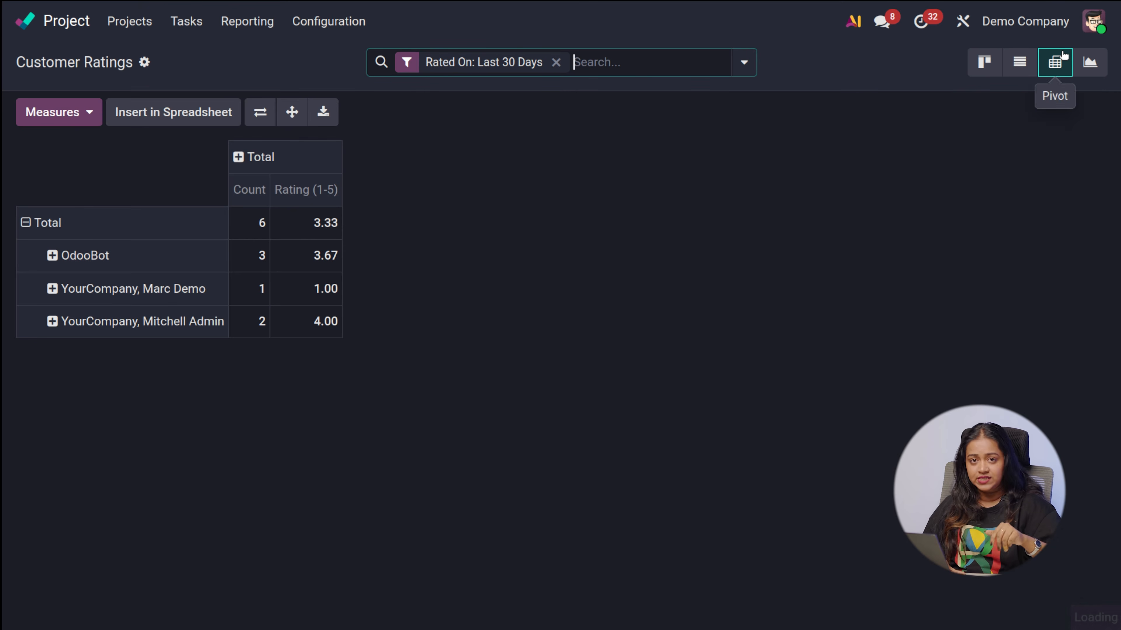
{"action": "left_click", "coordinate": [1095, 63]}
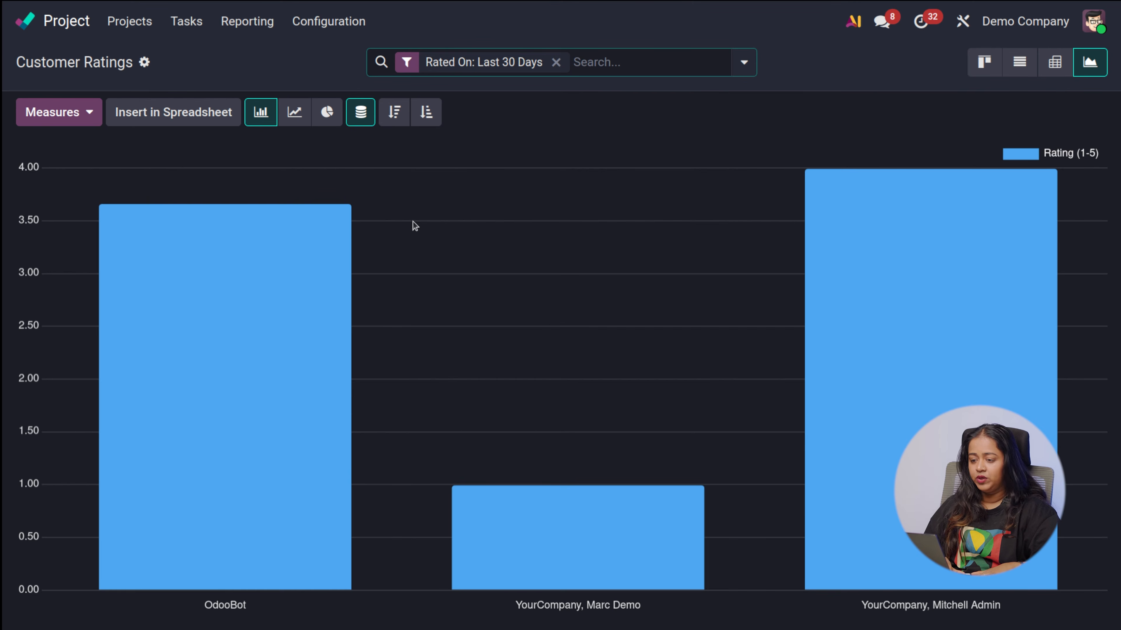
Step: Look at the Project app's settings without changing them and open the configuration list of projects
{"action": "left_click", "coordinate": [328, 27]}
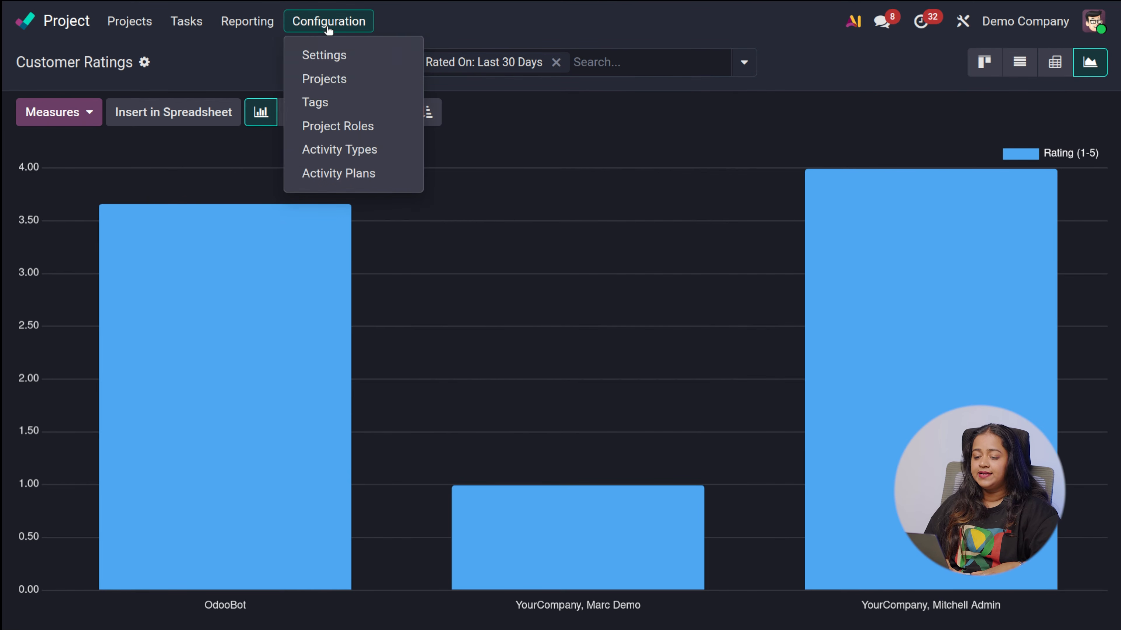
{"action": "left_click", "coordinate": [333, 60]}
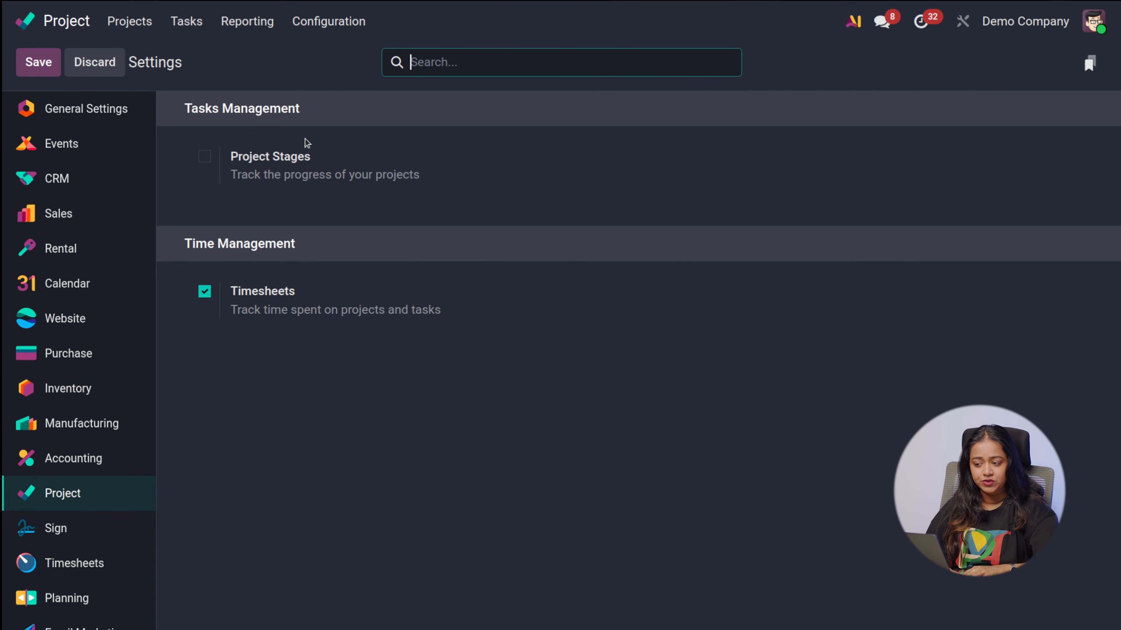
{"action": "left_click", "coordinate": [299, 22]}
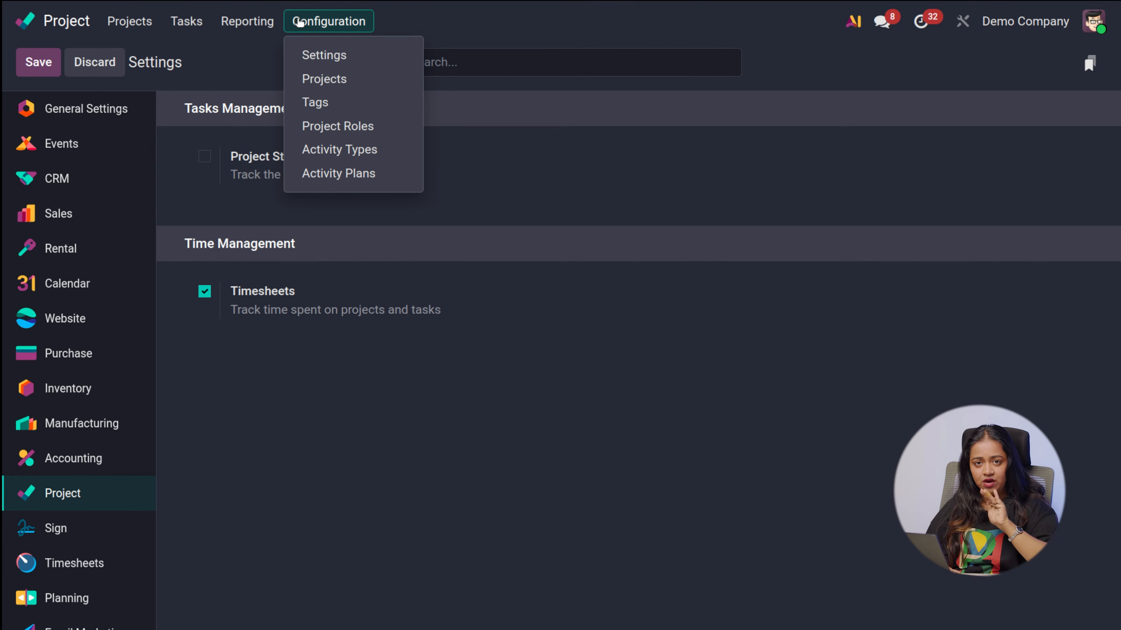
{"action": "left_click", "coordinate": [318, 79]}
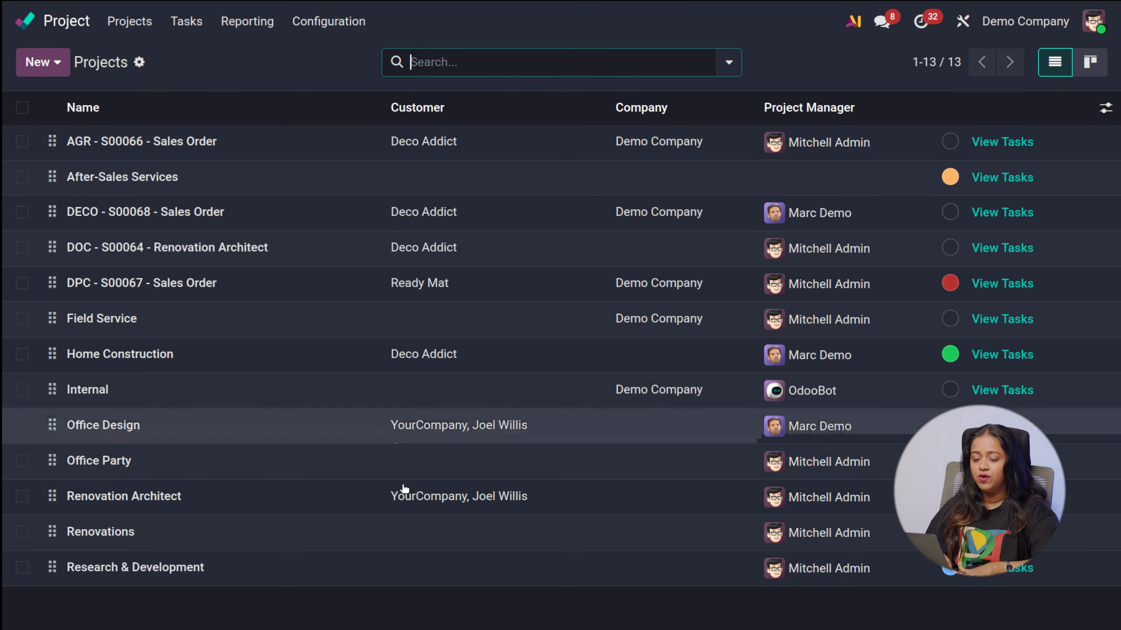
Step: Start a new project from the configuration list and look through its form, including the project settings and description
{"action": "left_click", "coordinate": [43, 62]}
{"action": "key", "text": "alt+c"}
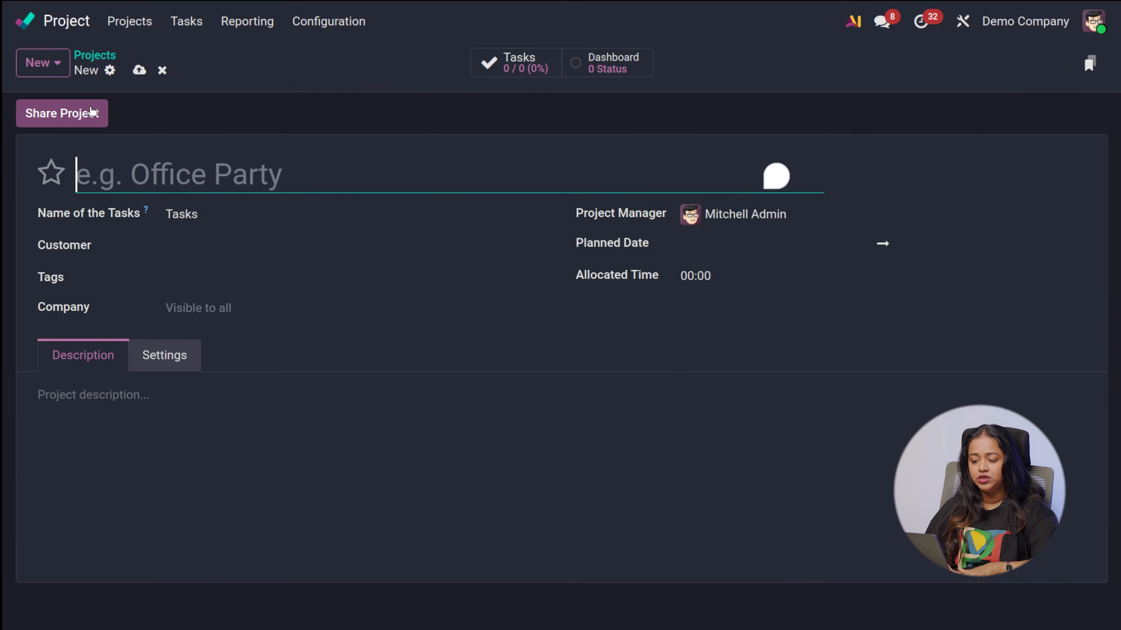
{"action": "mouse_move", "coordinate": [355, 5]}
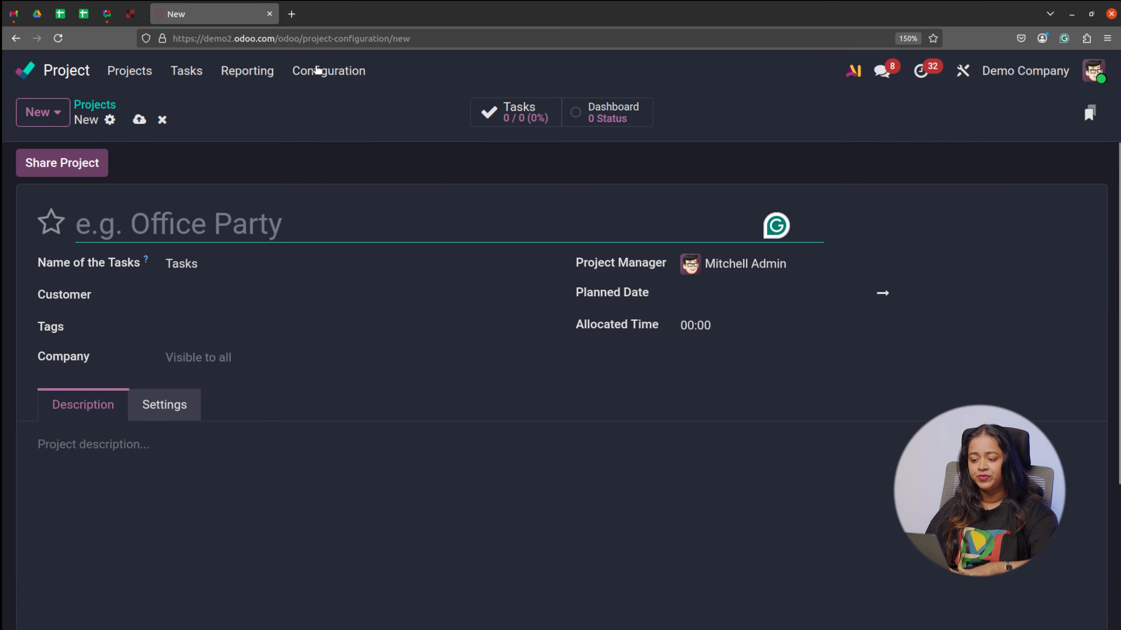
{"action": "left_click", "coordinate": [330, 26]}
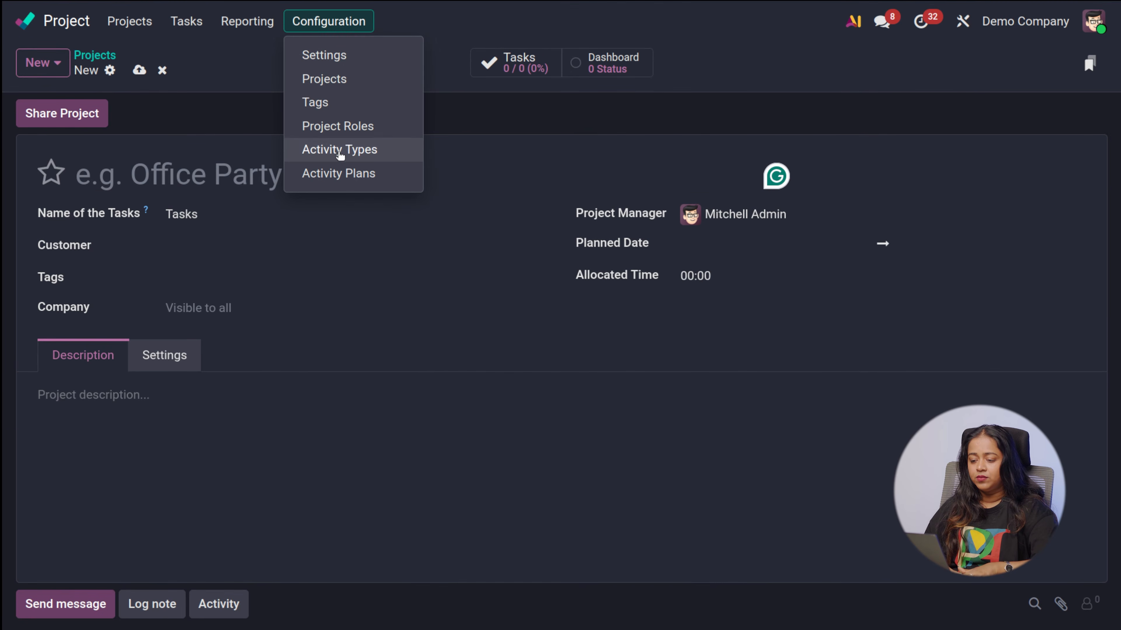
{"action": "left_click", "coordinate": [252, 69]}
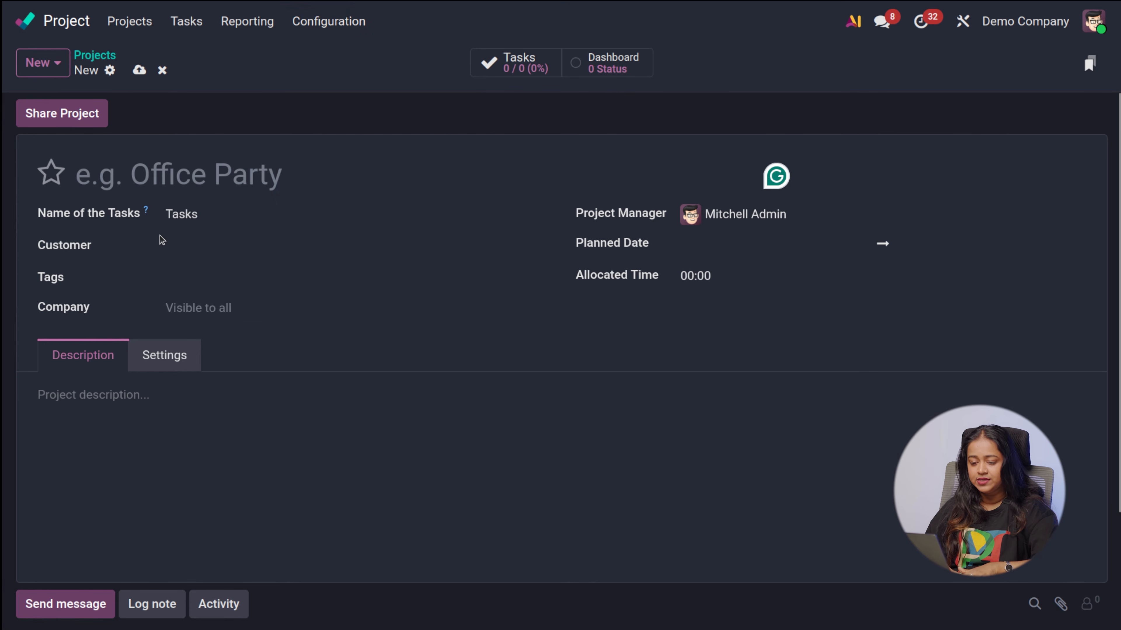
{"action": "left_click", "coordinate": [176, 360]}
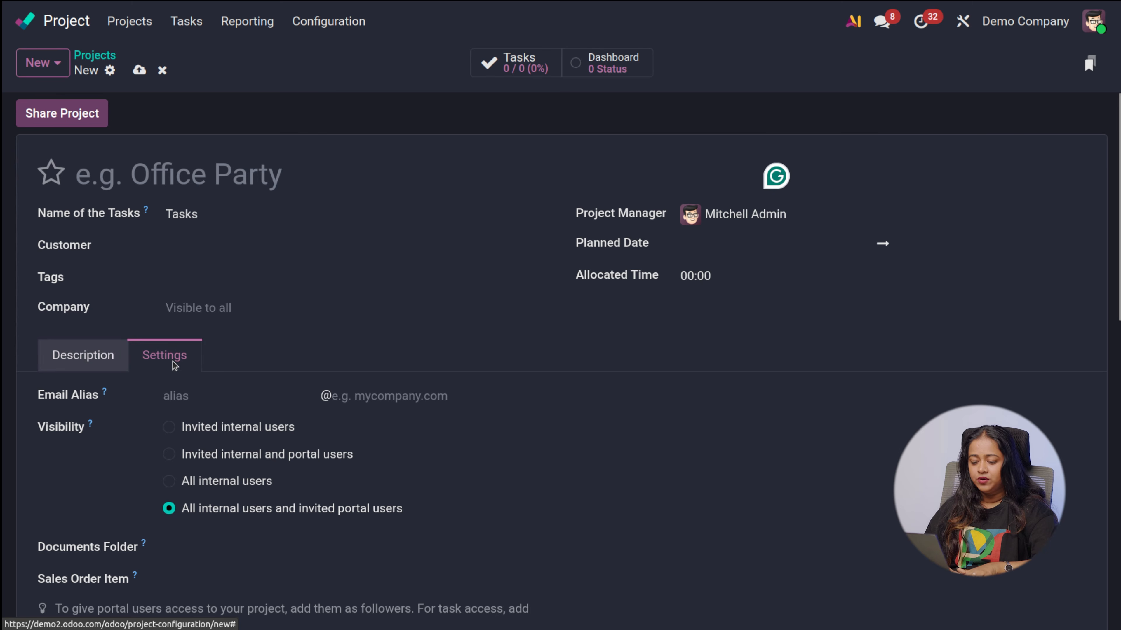
{"action": "left_click", "coordinate": [92, 361]}
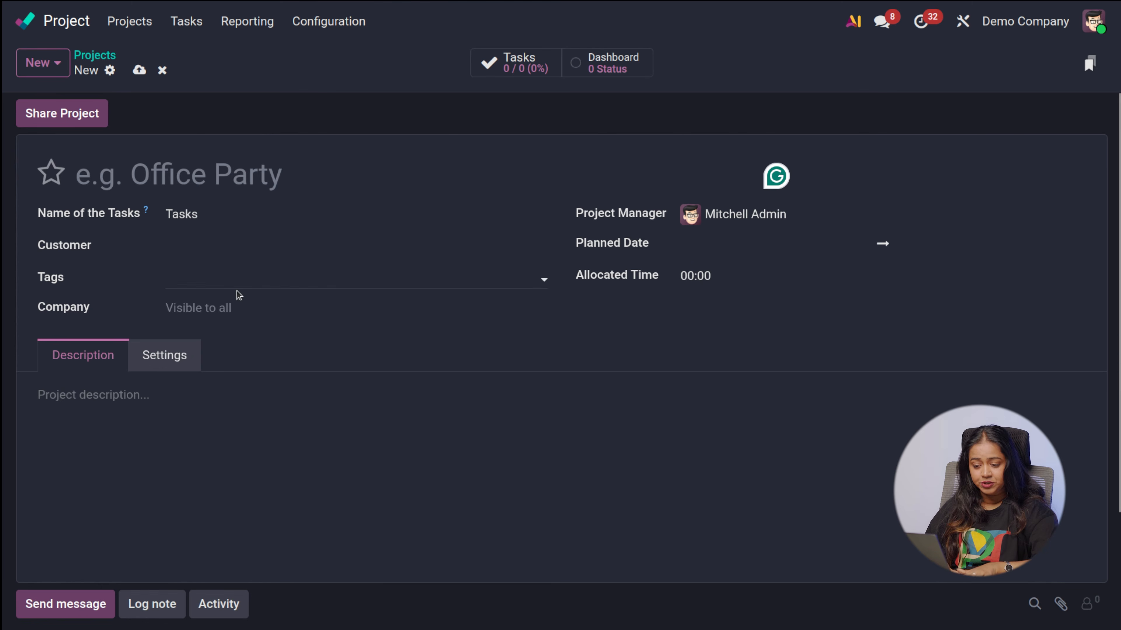
{"action": "left_click", "coordinate": [212, 215]}
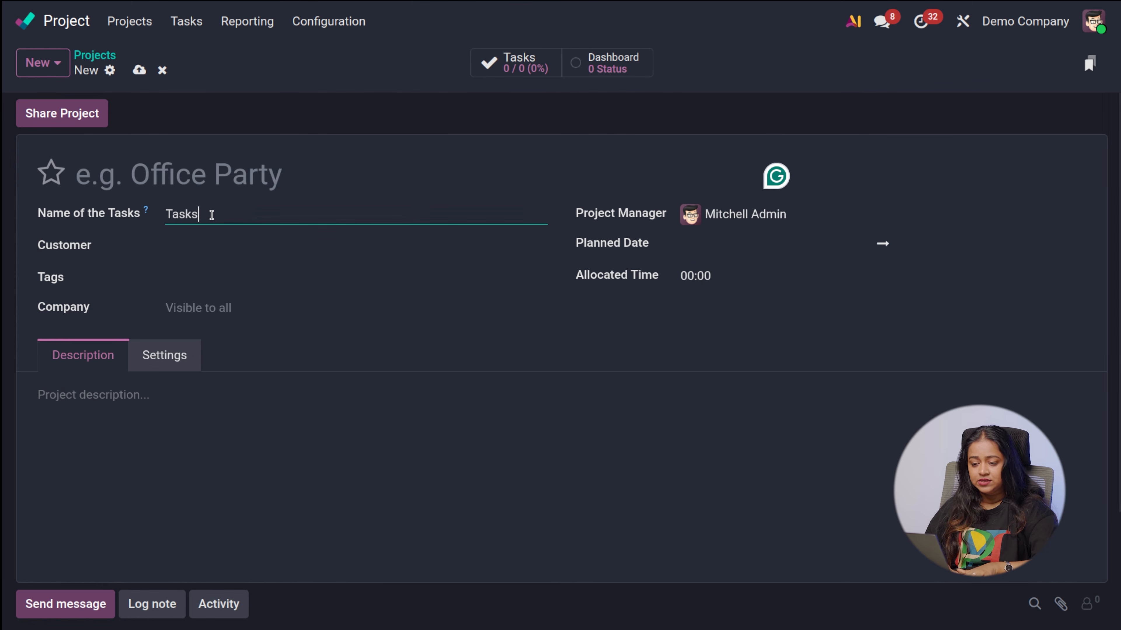
Step: Name the new project "new" and save it
{"action": "left_click", "coordinate": [531, 66]}
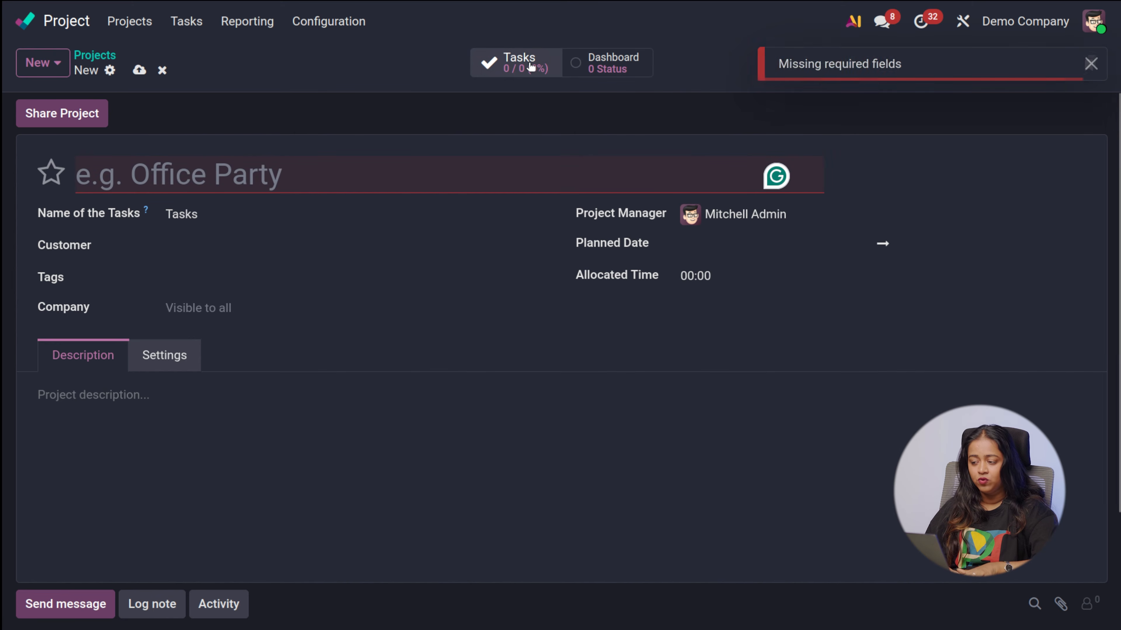
{"action": "left_click", "coordinate": [186, 182]}
{"action": "type", "text": "new"}
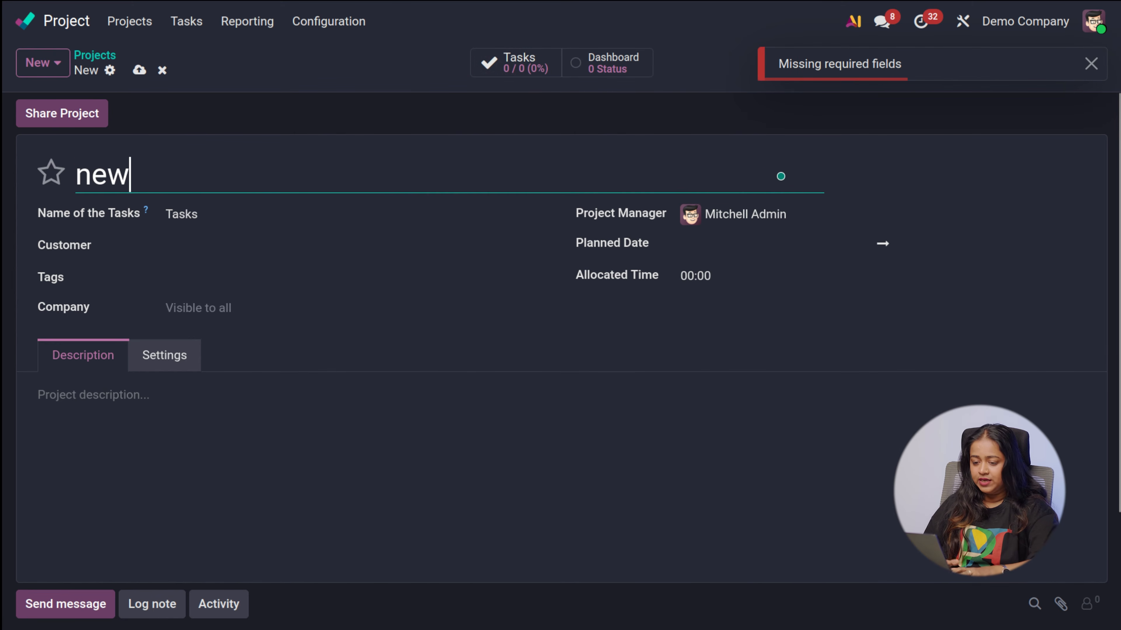
{"action": "left_click", "coordinate": [141, 68]}
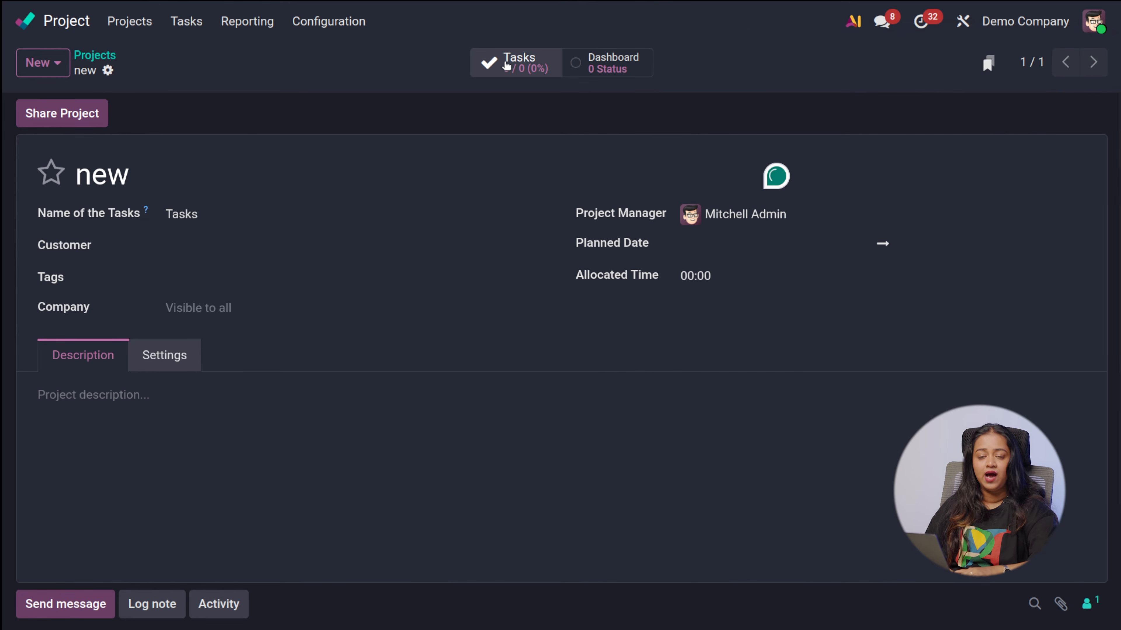
Step: Look at the task board of the project "new" and return to the projects list
{"action": "left_click", "coordinate": [505, 61]}
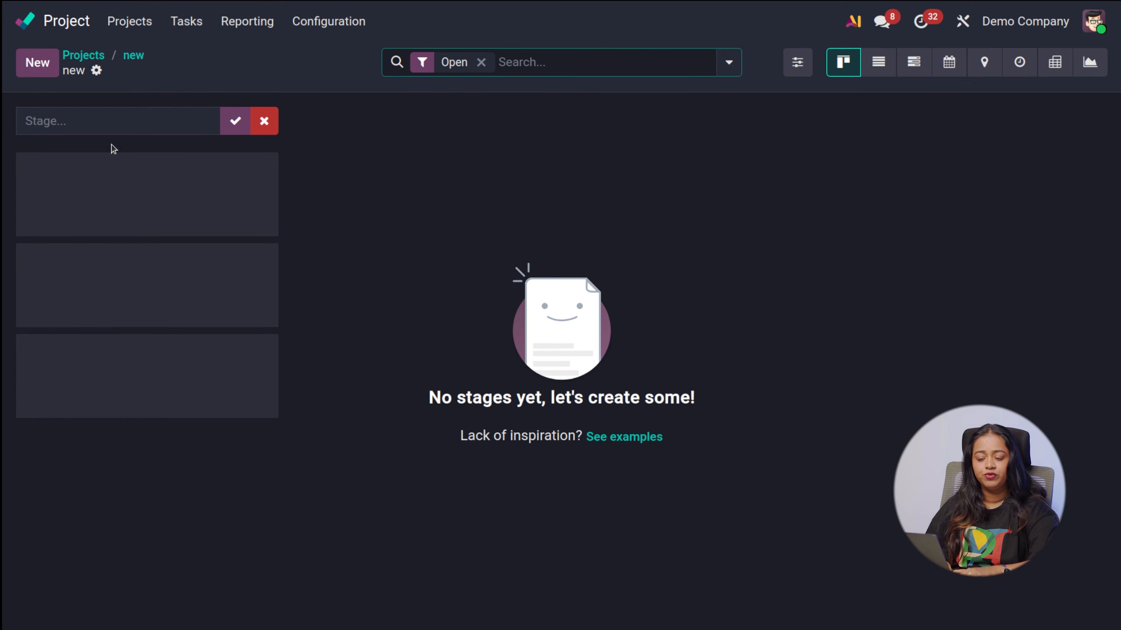
{"action": "left_click", "coordinate": [134, 55]}
{"action": "left_click", "coordinate": [92, 57]}
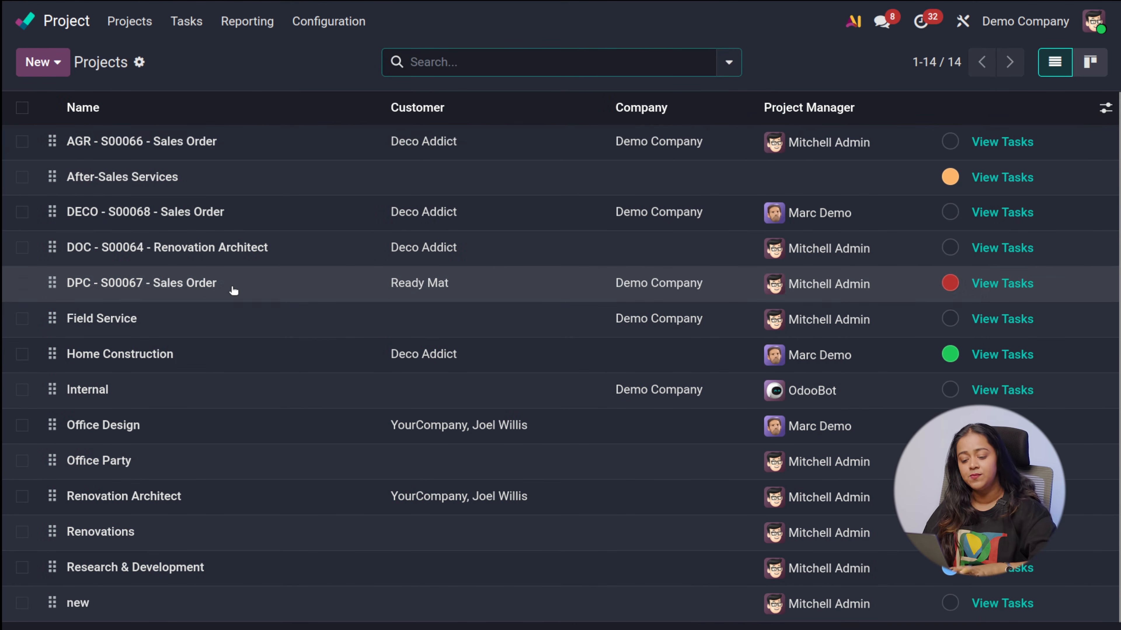
Step: Open the Find and fix leak task from the Field Service project's Planned stage and examine its details
{"action": "left_click", "coordinate": [322, 331]}
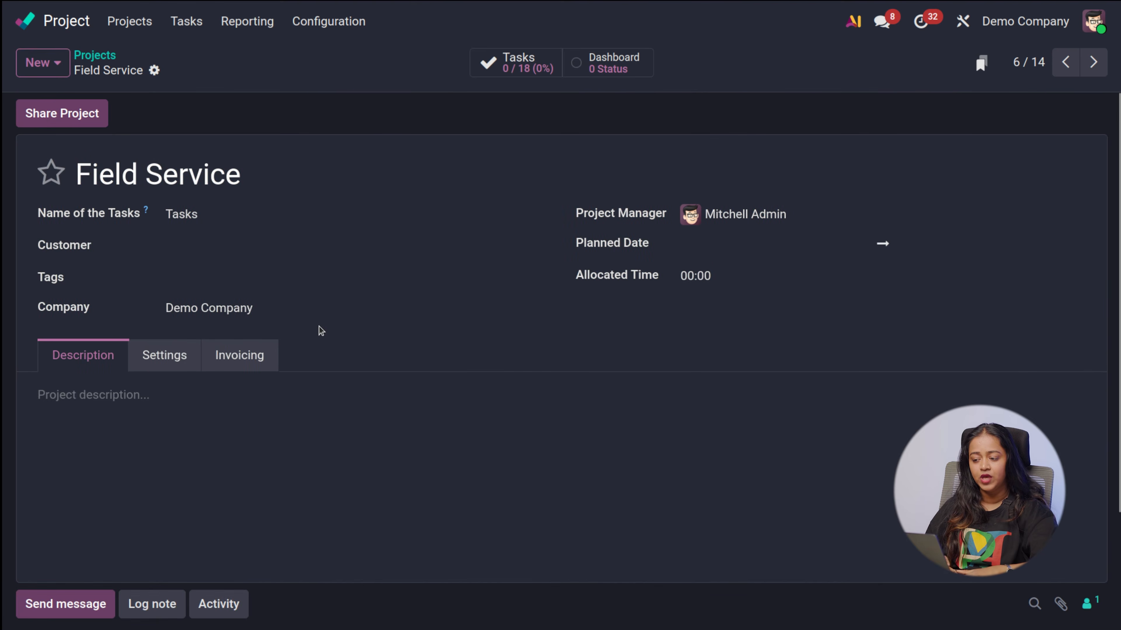
{"action": "left_click", "coordinate": [521, 70]}
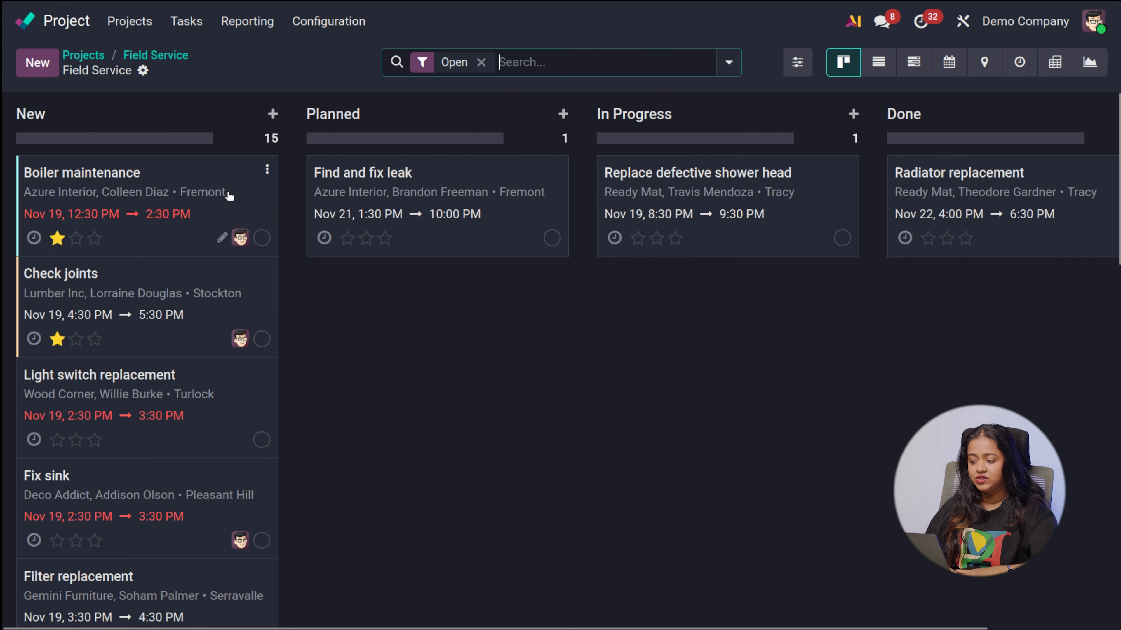
{"action": "left_click", "coordinate": [450, 250]}
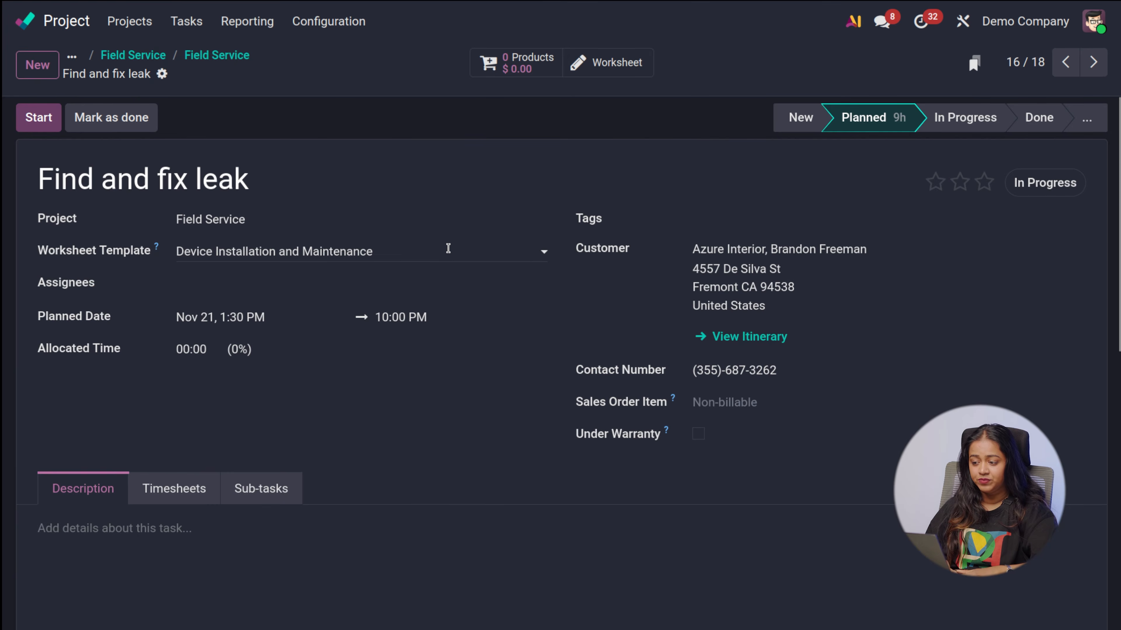
{"action": "scroll", "coordinate": [526, 251], "scroll_direction": "down", "scroll_amount": 6}
{"action": "scroll", "coordinate": [525, 251], "scroll_direction": "up", "scroll_amount": 4}
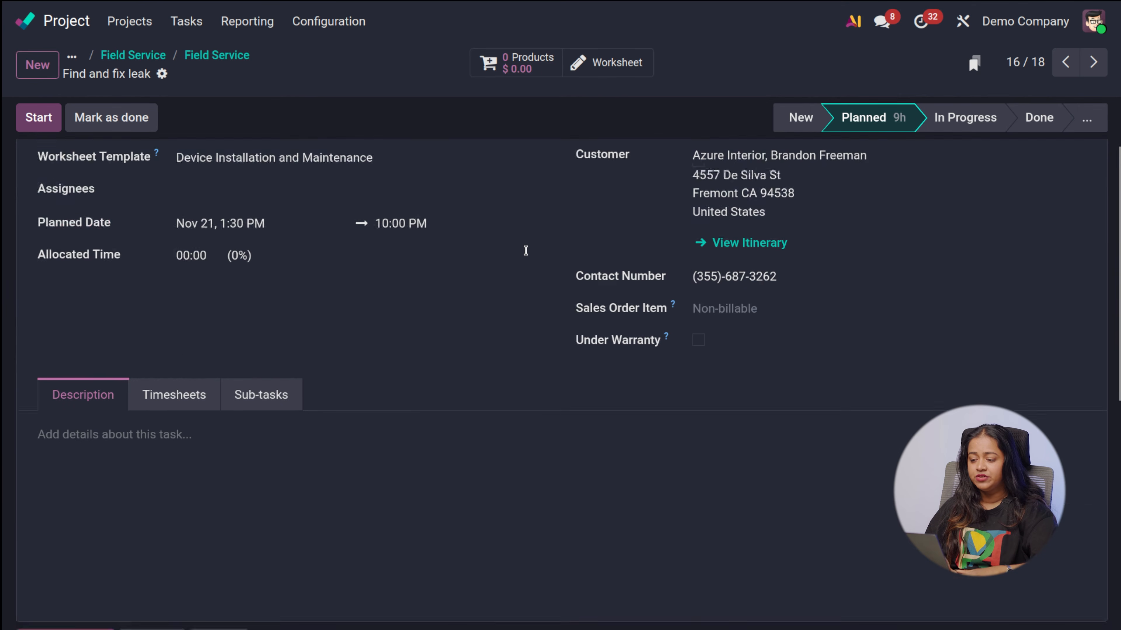
{"action": "scroll", "coordinate": [526, 251], "scroll_direction": "up", "scroll_amount": 2}
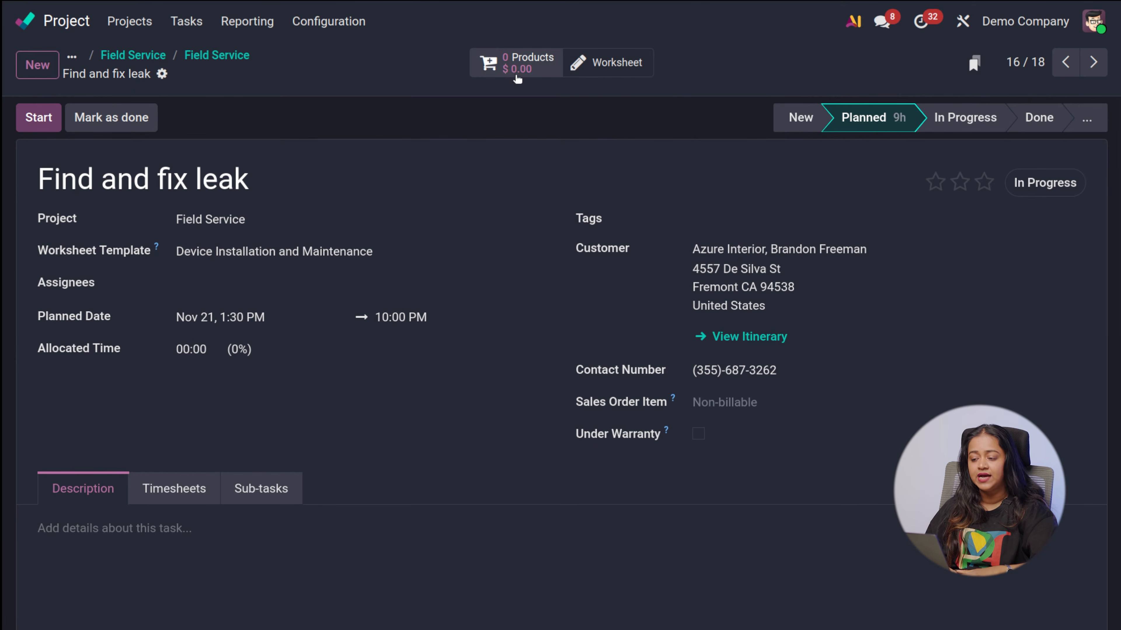
{"action": "scroll", "coordinate": [272, 465], "scroll_direction": "down", "scroll_amount": 3}
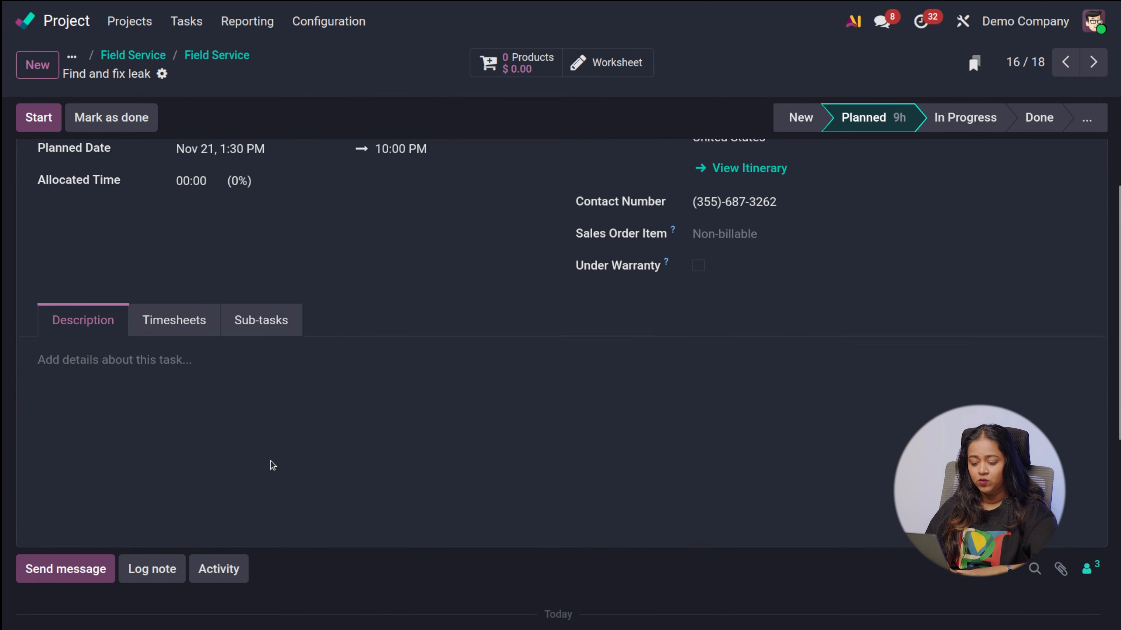
Step: Add a sub-task titled "new sub" without an assignee to the Find and fix leak task and save the task
{"action": "left_click", "coordinate": [279, 299]}
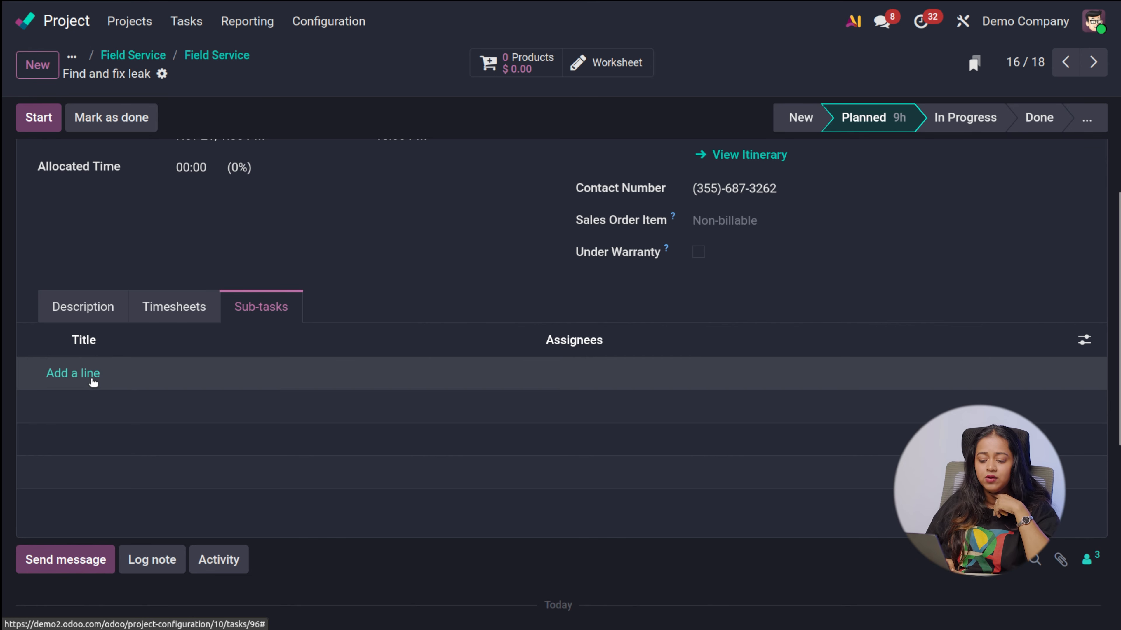
{"action": "left_click", "coordinate": [74, 373]}
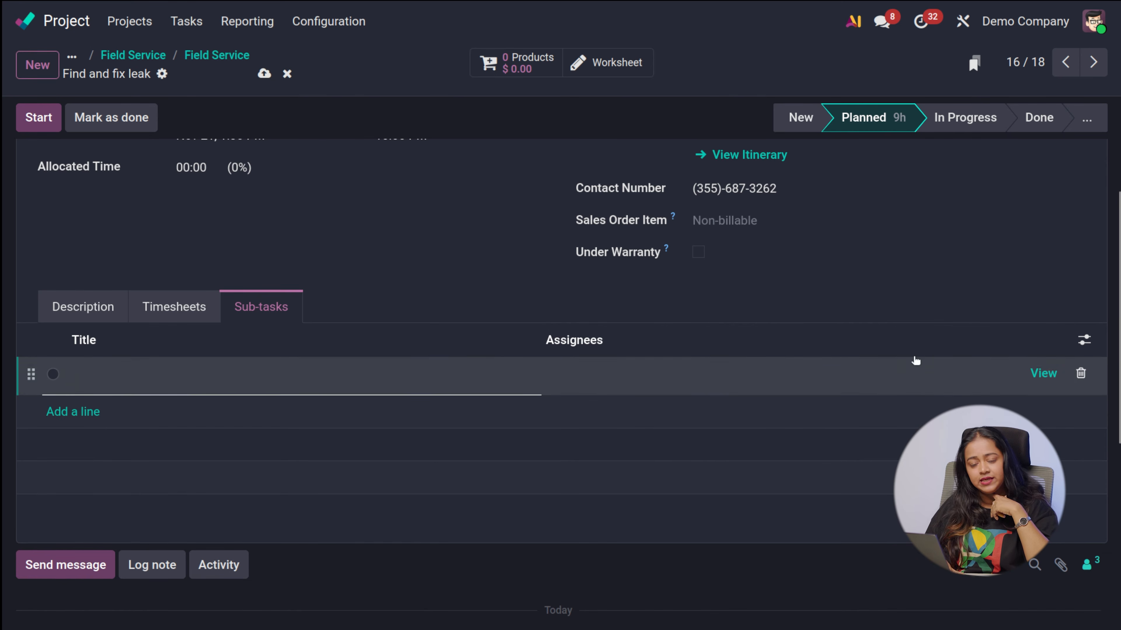
{"action": "scroll", "coordinate": [633, 295], "scroll_direction": "up", "scroll_amount": 3}
{"action": "scroll", "coordinate": [425, 352], "scroll_direction": "down", "scroll_amount": 3}
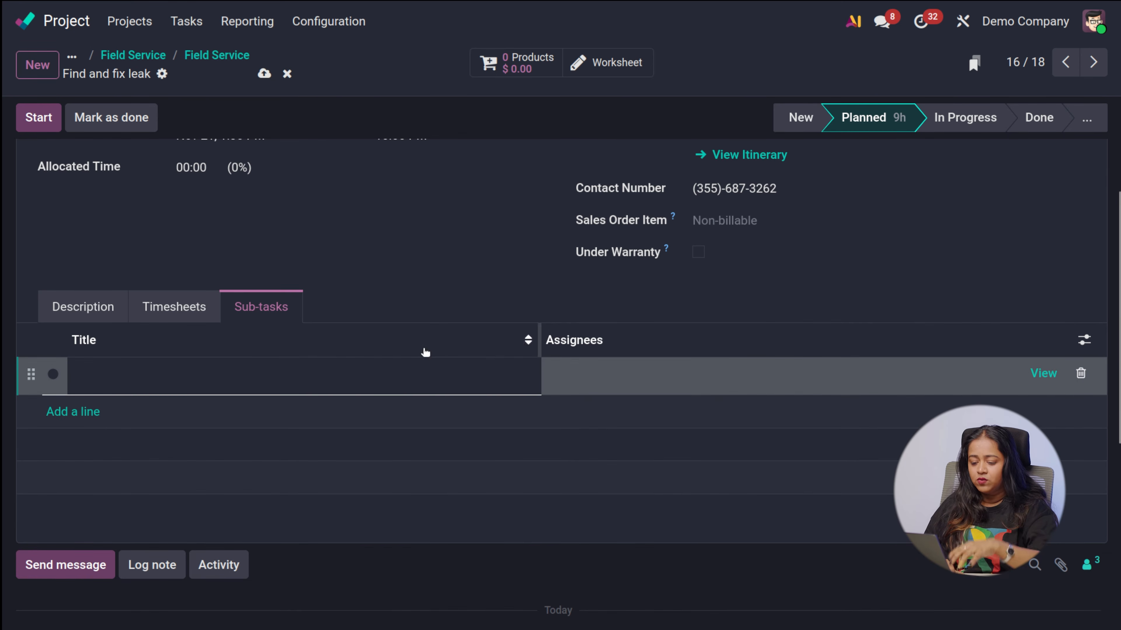
{"action": "type", "text": "new su"}
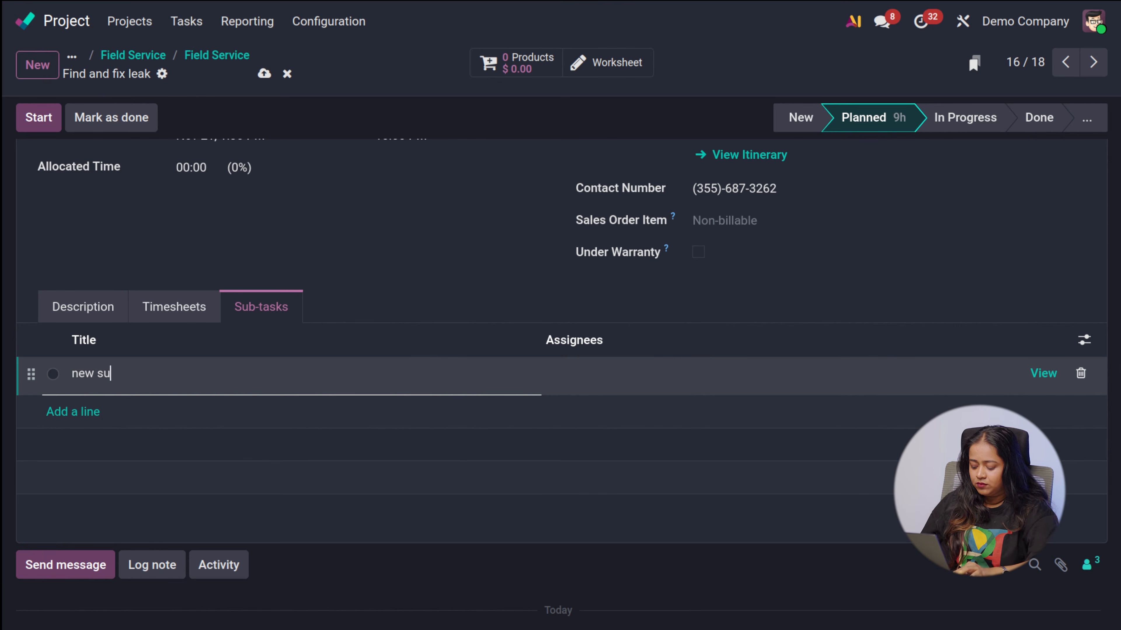
{"action": "type", "text": "b"}
{"action": "left_click", "coordinate": [706, 375]}
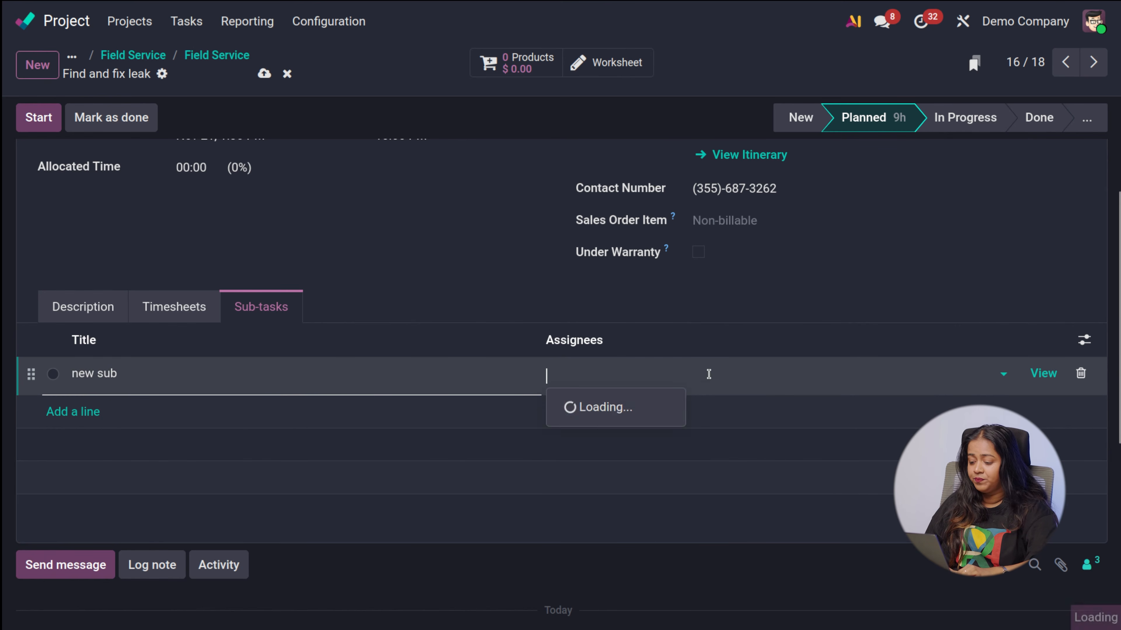
{"action": "left_click", "coordinate": [778, 316]}
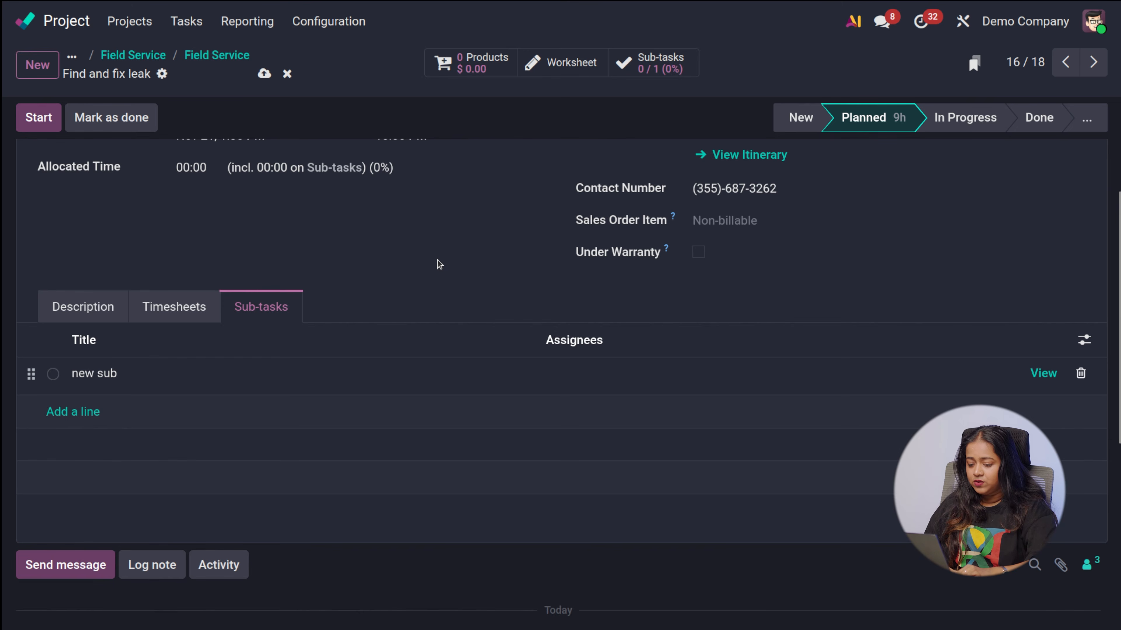
{"action": "scroll", "coordinate": [439, 264], "scroll_direction": "up", "scroll_amount": 5}
{"action": "left_click", "coordinate": [264, 74]}
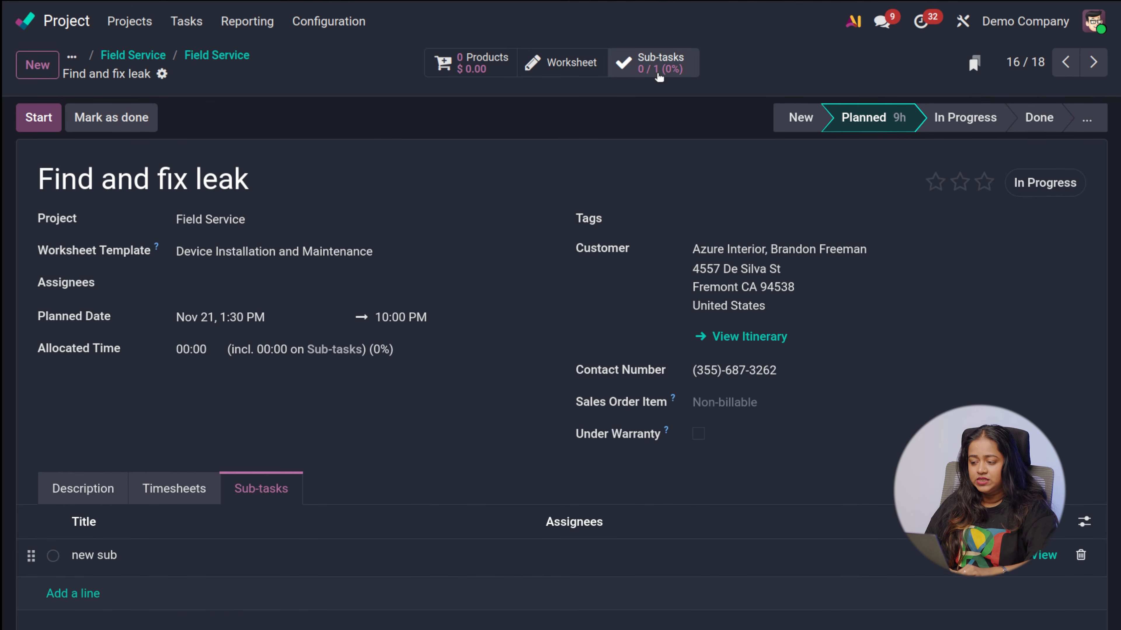
Step: Return to the Field Service task board and from there back to the configuration list of projects
{"action": "left_click", "coordinate": [218, 58]}
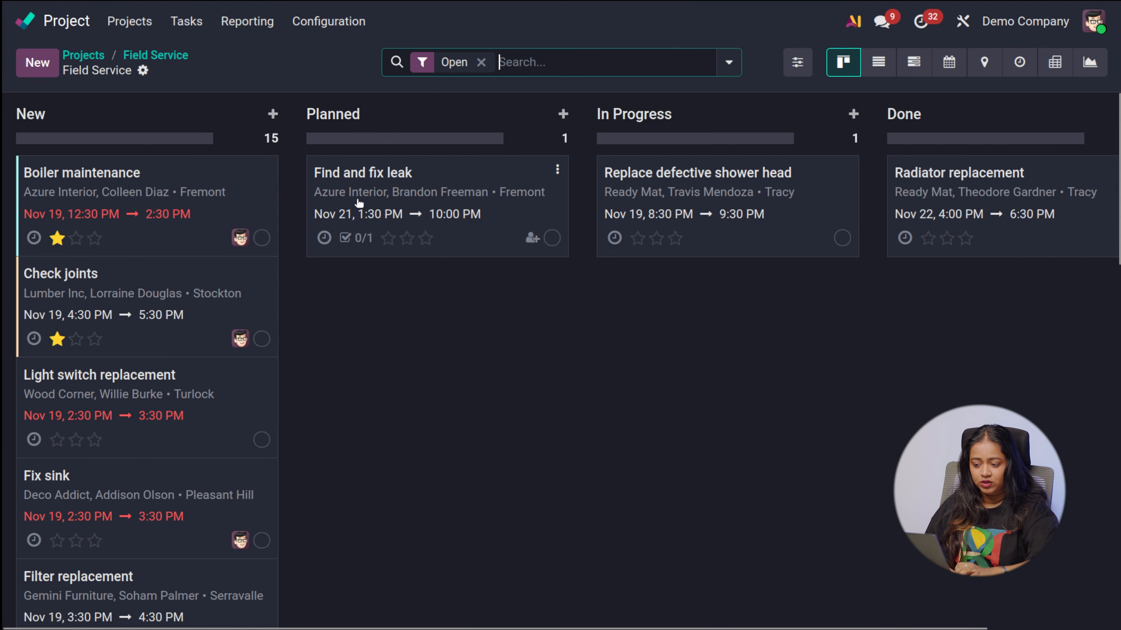
{"action": "left_click", "coordinate": [153, 57]}
{"action": "left_click", "coordinate": [93, 54]}
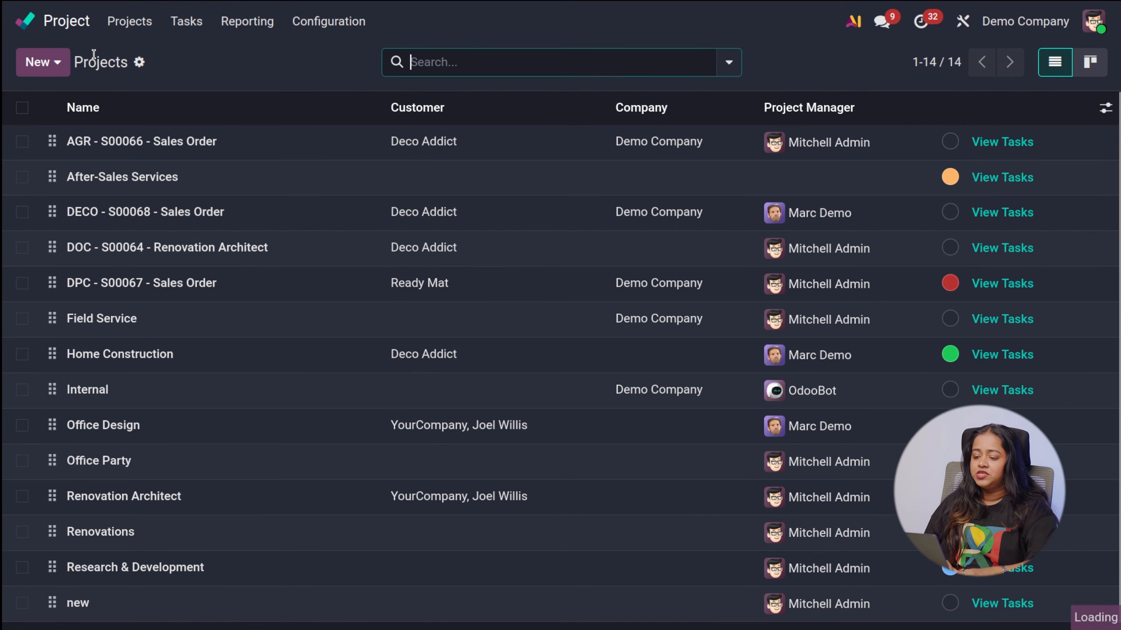
Step: Look through the project tags in the configuration and open a blank tag entry to view its name and color options
{"action": "left_click", "coordinate": [338, 29]}
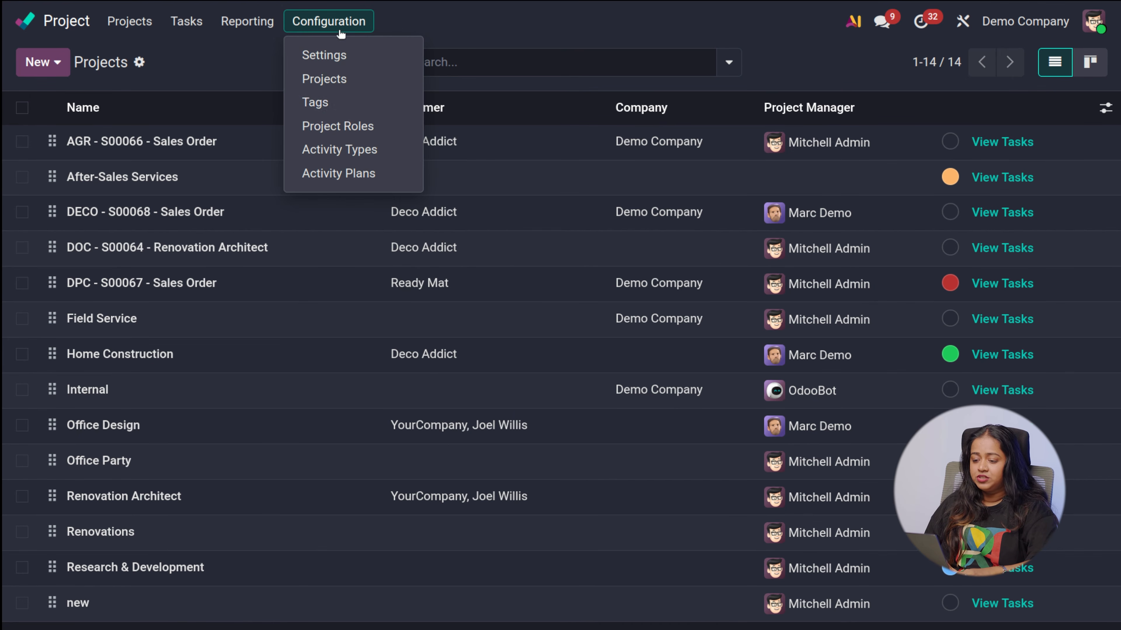
{"action": "left_click", "coordinate": [352, 116]}
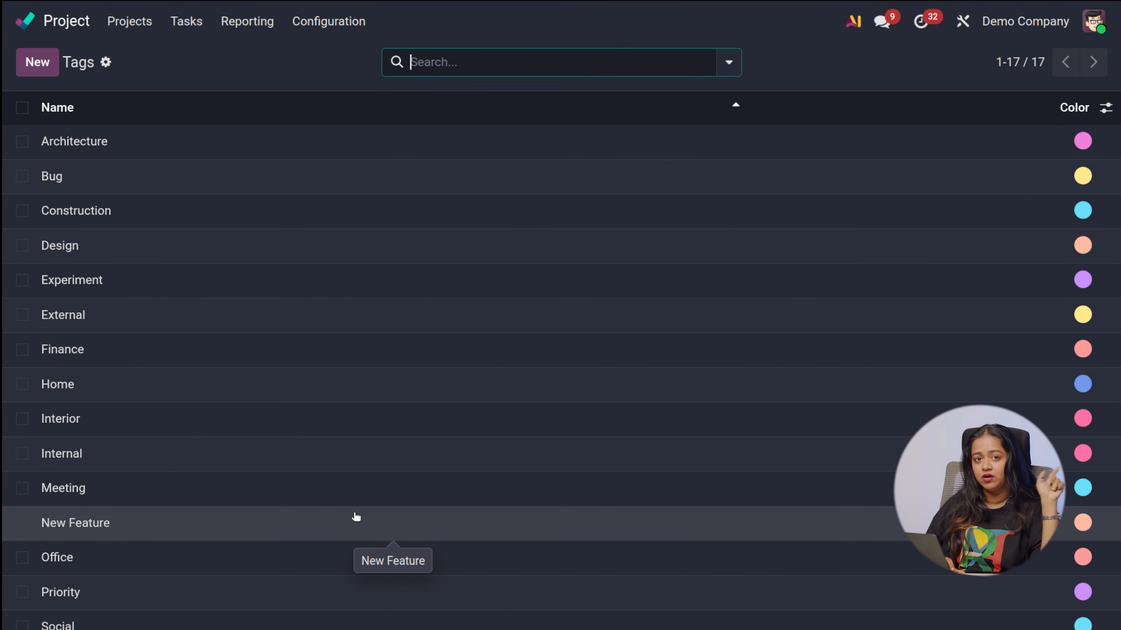
{"action": "scroll", "coordinate": [356, 517], "scroll_direction": "down", "scroll_amount": 2}
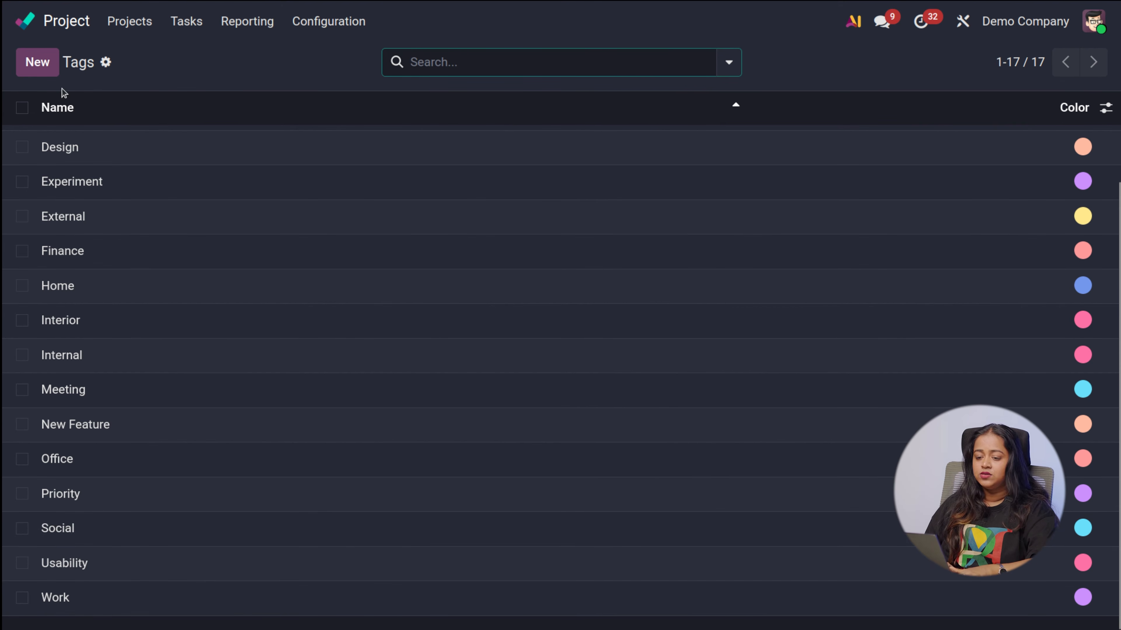
{"action": "left_click", "coordinate": [30, 70]}
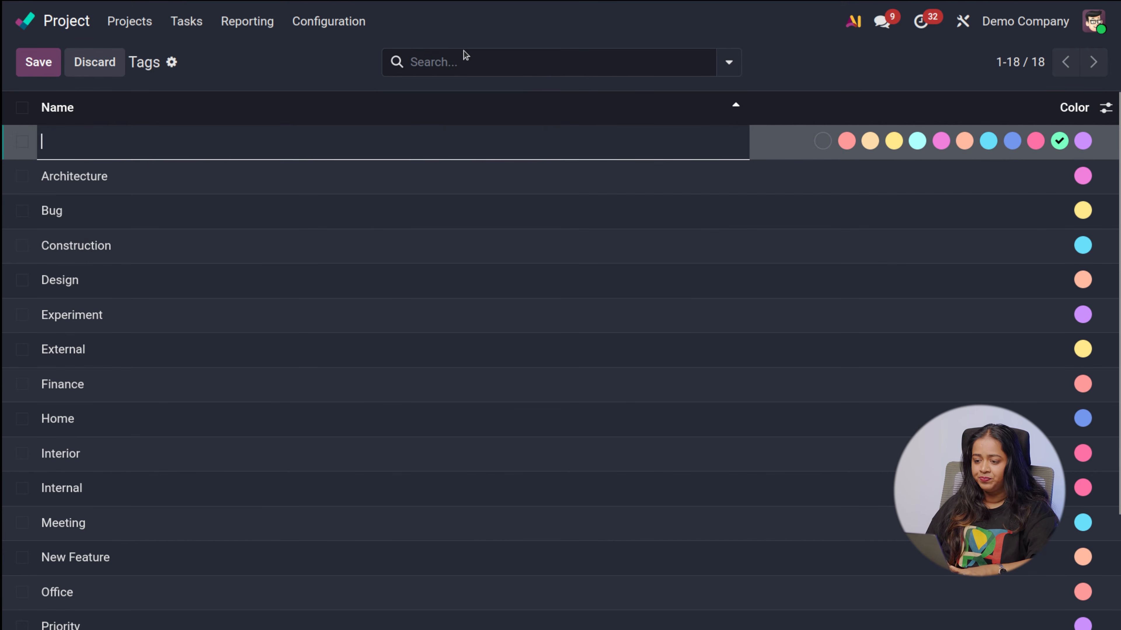
Step: Create a project role named "developer" in the project roles configuration and give it the pink color
{"action": "left_click", "coordinate": [341, 23]}
{"action": "left_click", "coordinate": [338, 129]}
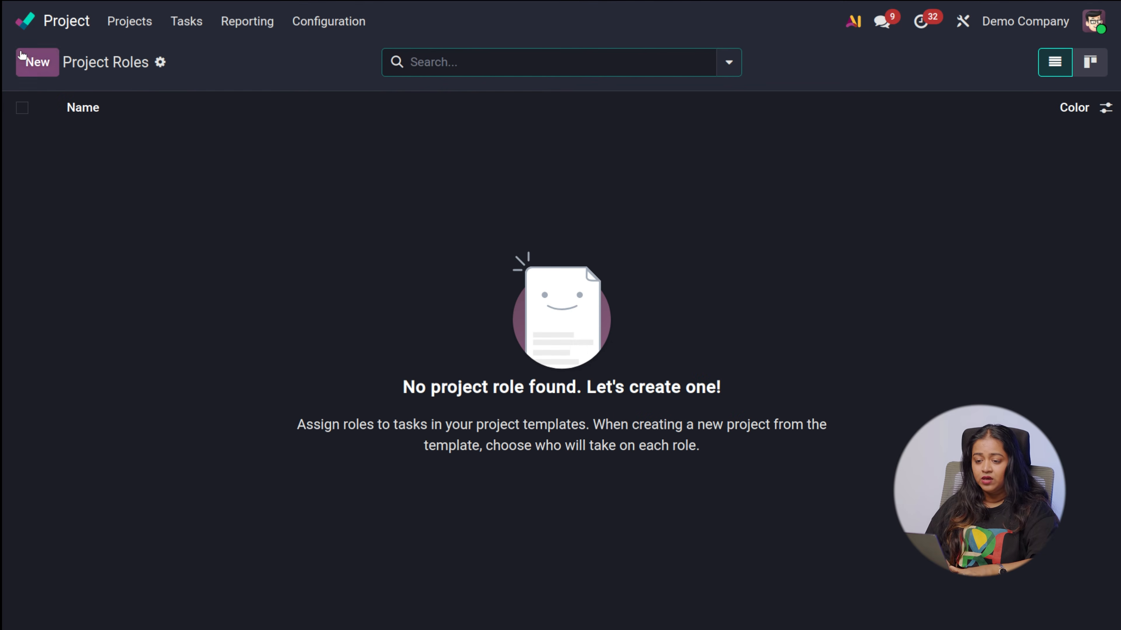
{"action": "left_click", "coordinate": [27, 63]}
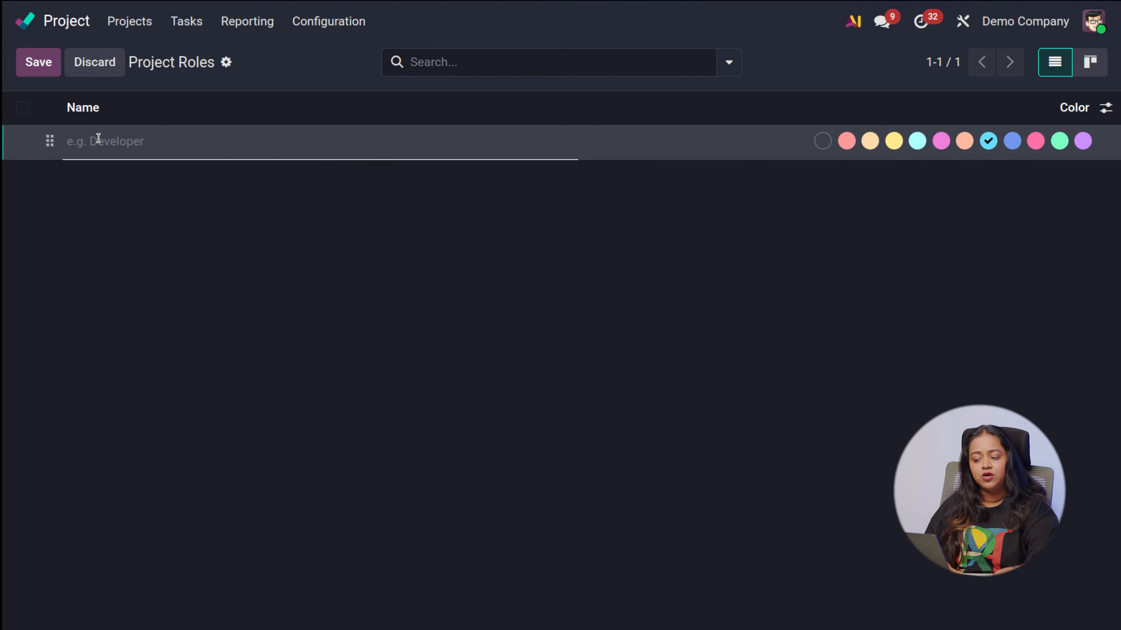
{"action": "type", "text": "d"}
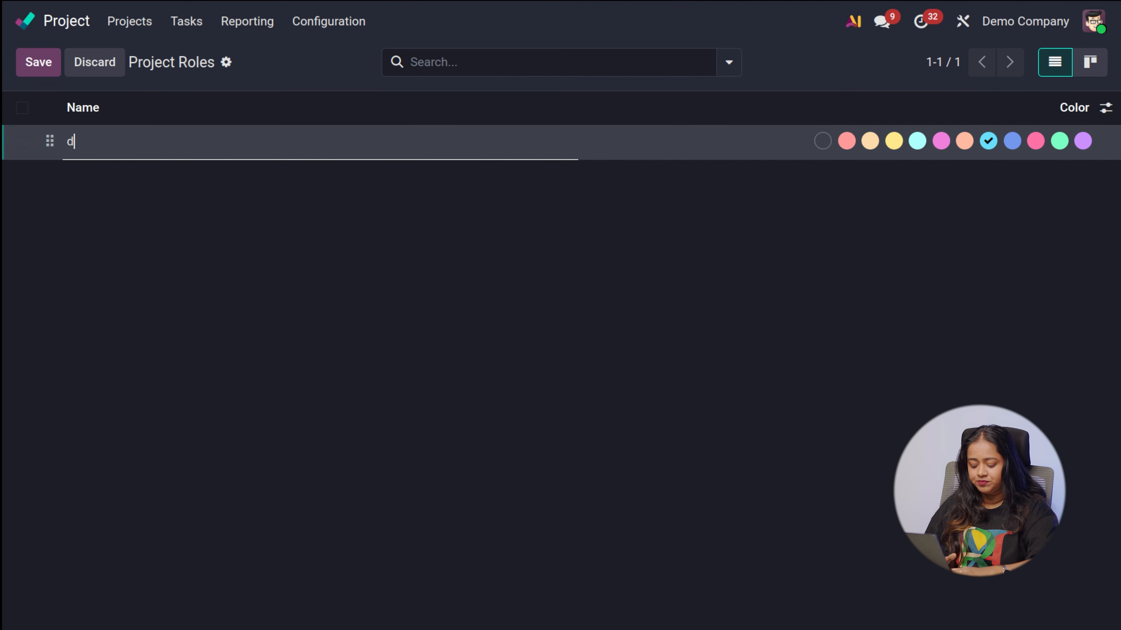
{"action": "type", "text": "evelope"}
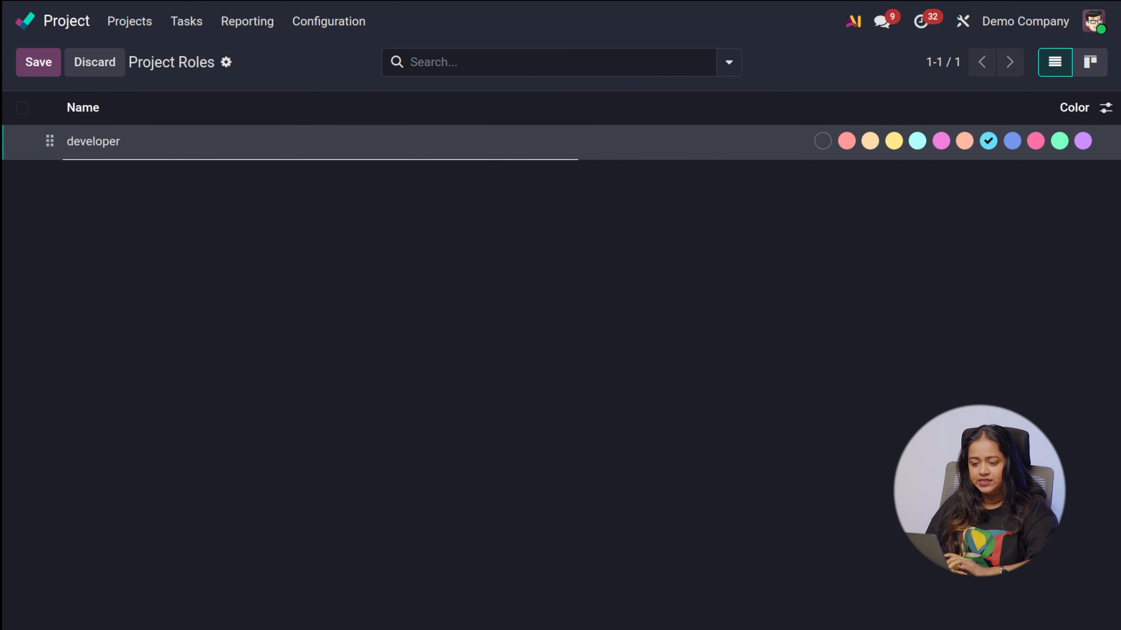
{"action": "type", "text": "r"}
{"action": "left_click", "coordinate": [941, 140]}
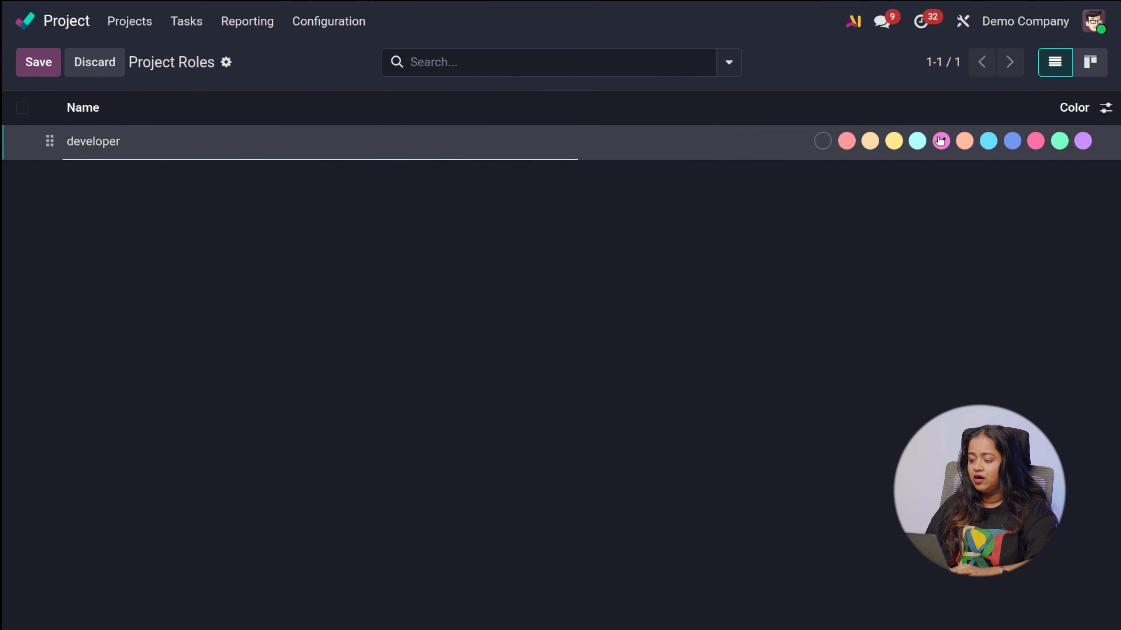
{"action": "left_click", "coordinate": [410, 301]}
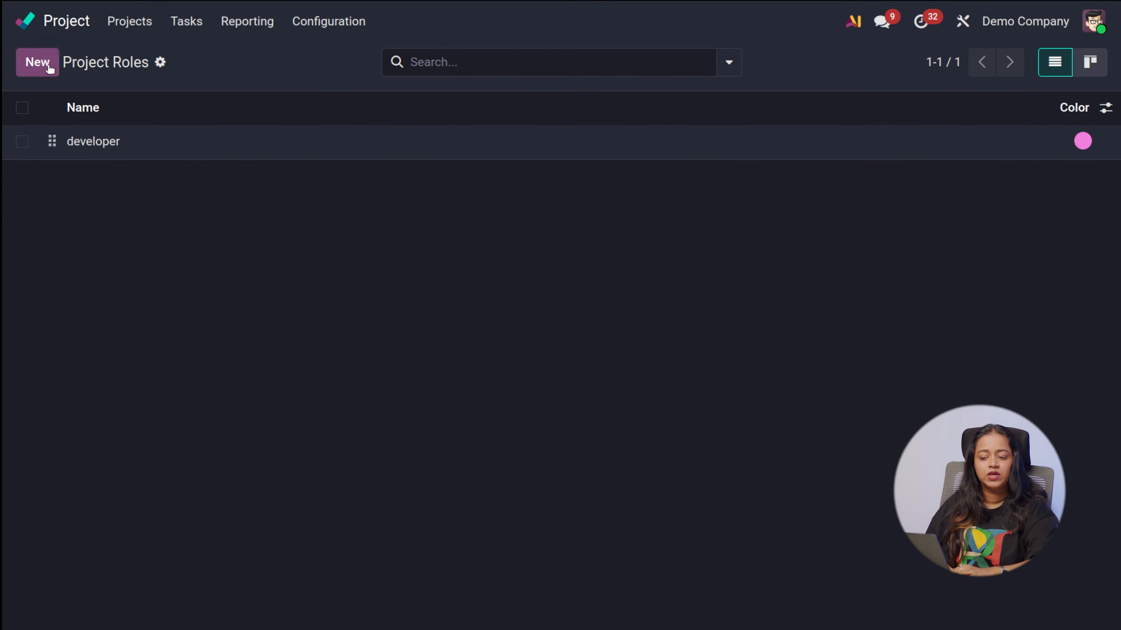
Step: Examine the activity types and a blank activity type form with its action options, and discard the form
{"action": "left_click", "coordinate": [316, 20]}
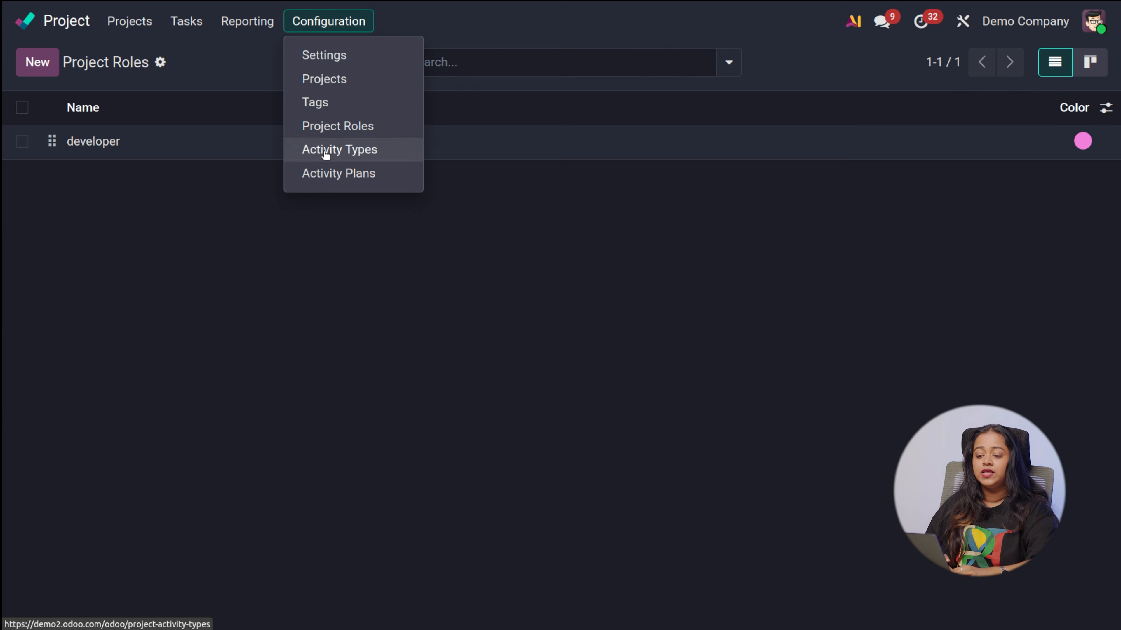
{"action": "left_click", "coordinate": [326, 153]}
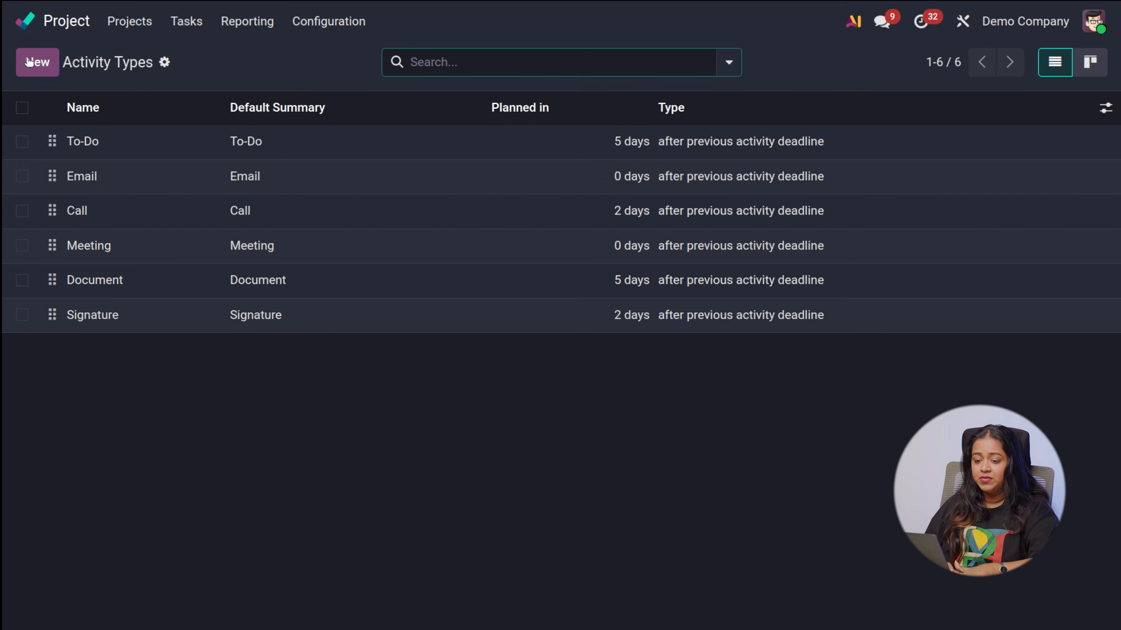
{"action": "left_click", "coordinate": [38, 62]}
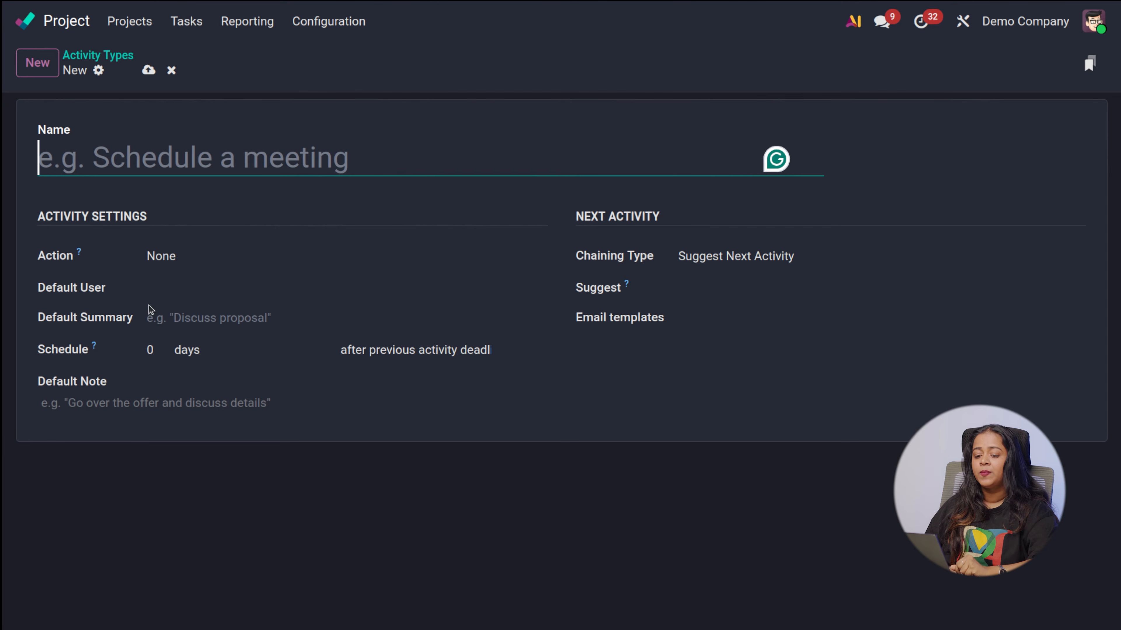
{"action": "left_click", "coordinate": [208, 254]}
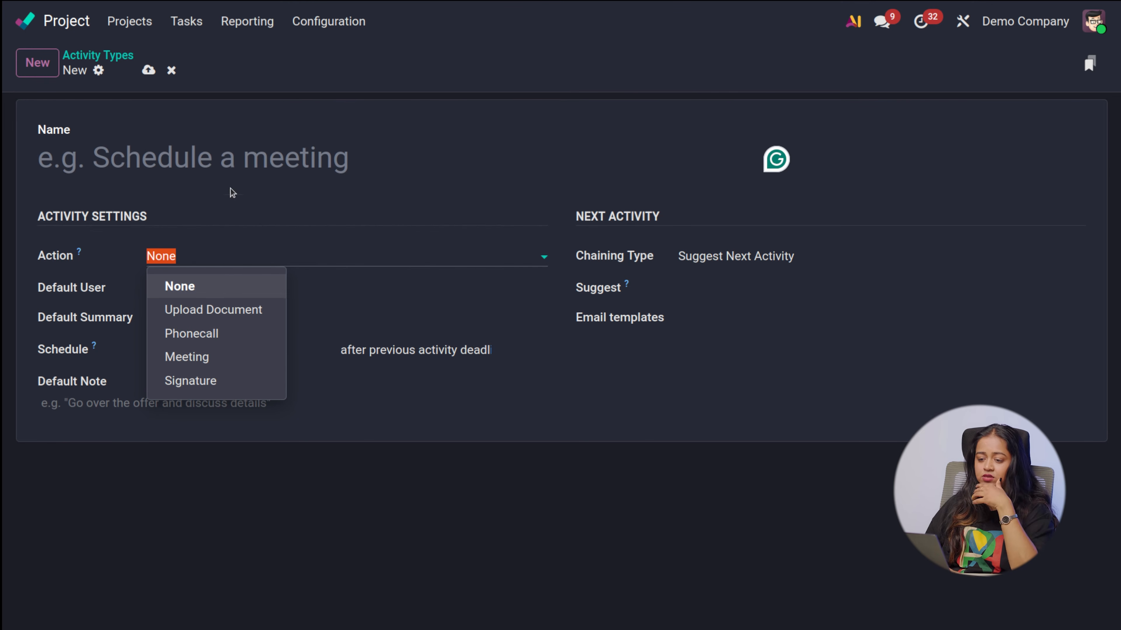
{"action": "left_click", "coordinate": [148, 70]}
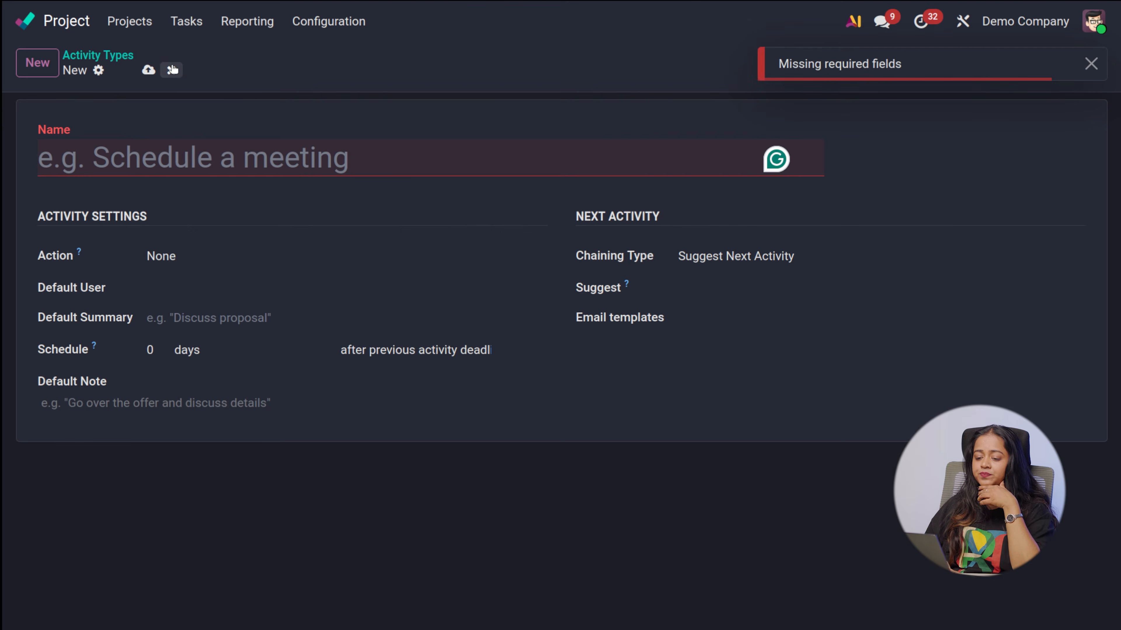
{"action": "left_click", "coordinate": [171, 70]}
Step: Examine a blank activity plan form with a To-Do activity line, discard it and return to the projects overview
{"action": "left_click", "coordinate": [347, 17]}
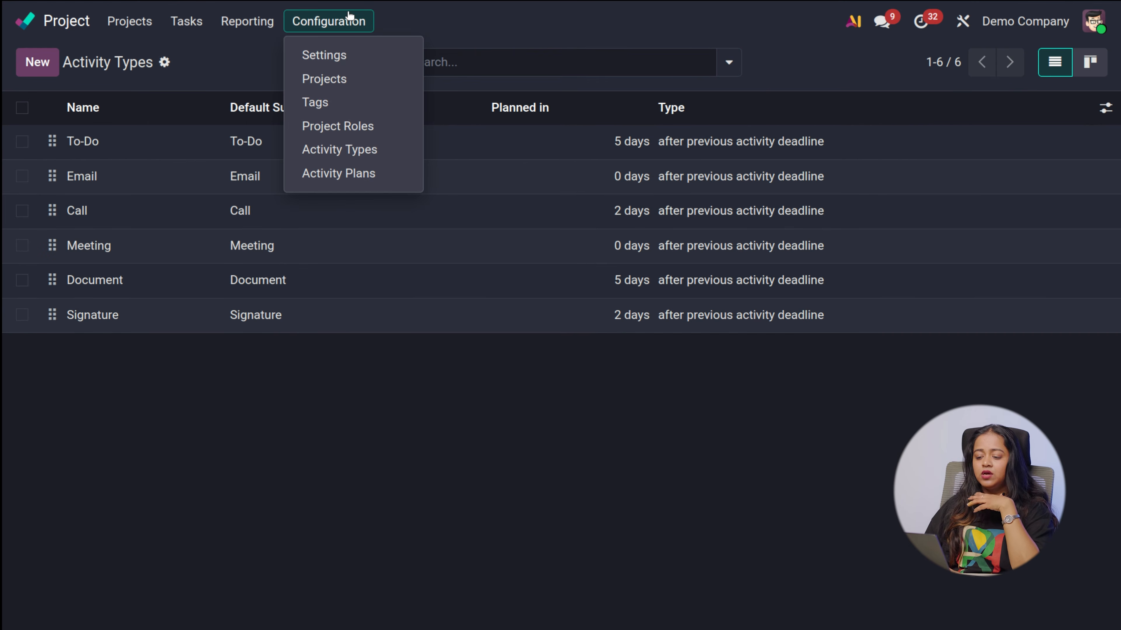
{"action": "left_click", "coordinate": [350, 173]}
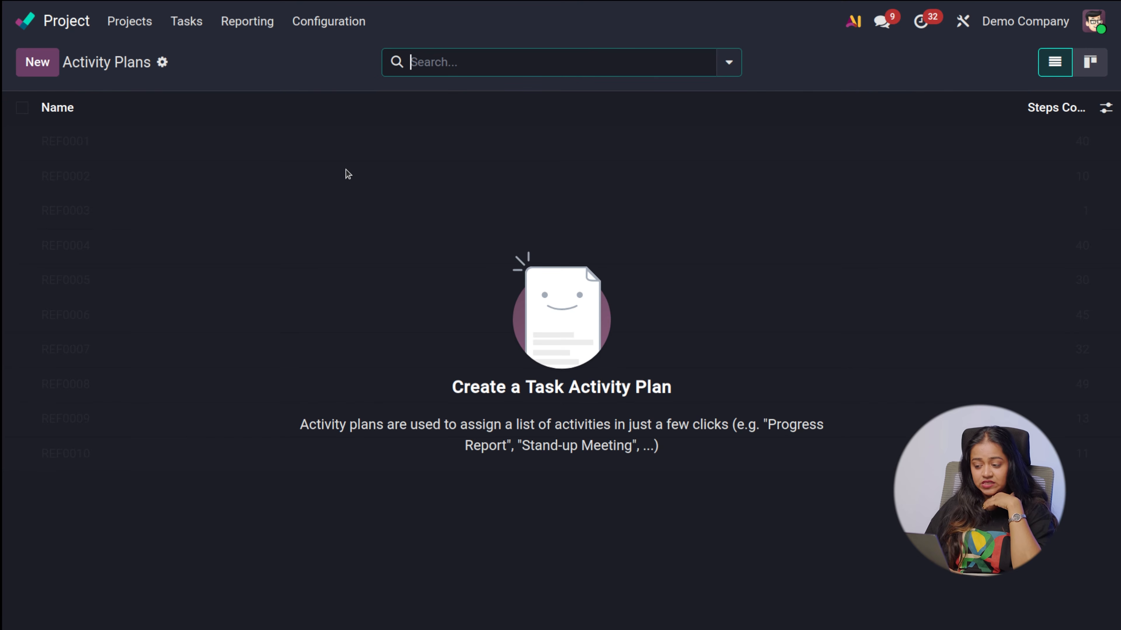
{"action": "left_click", "coordinate": [32, 64]}
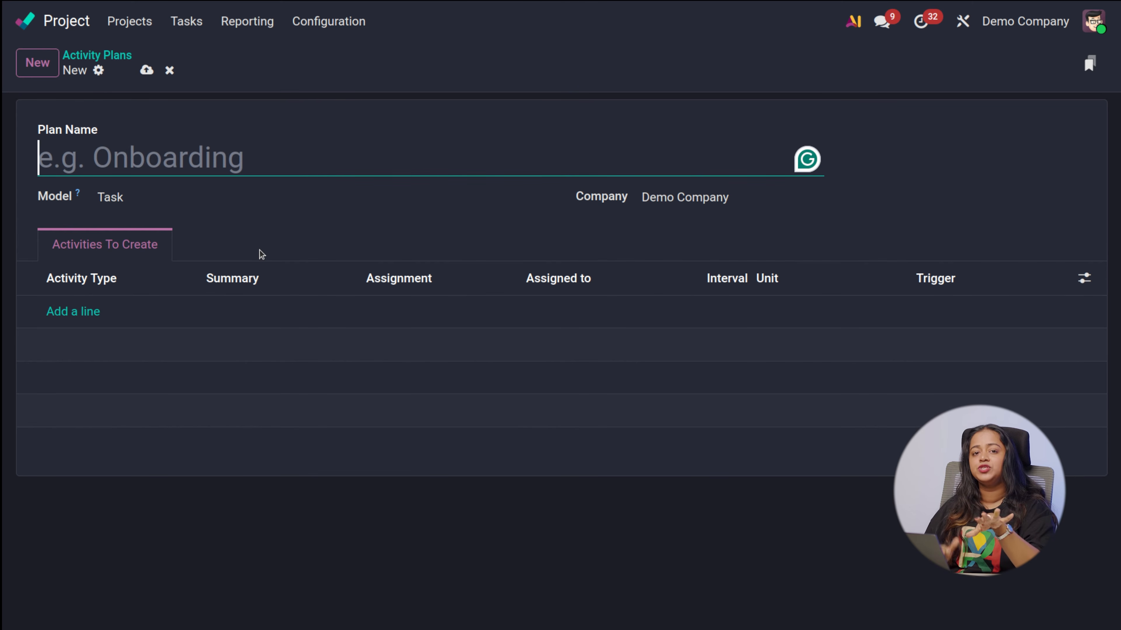
{"action": "left_click", "coordinate": [52, 314]}
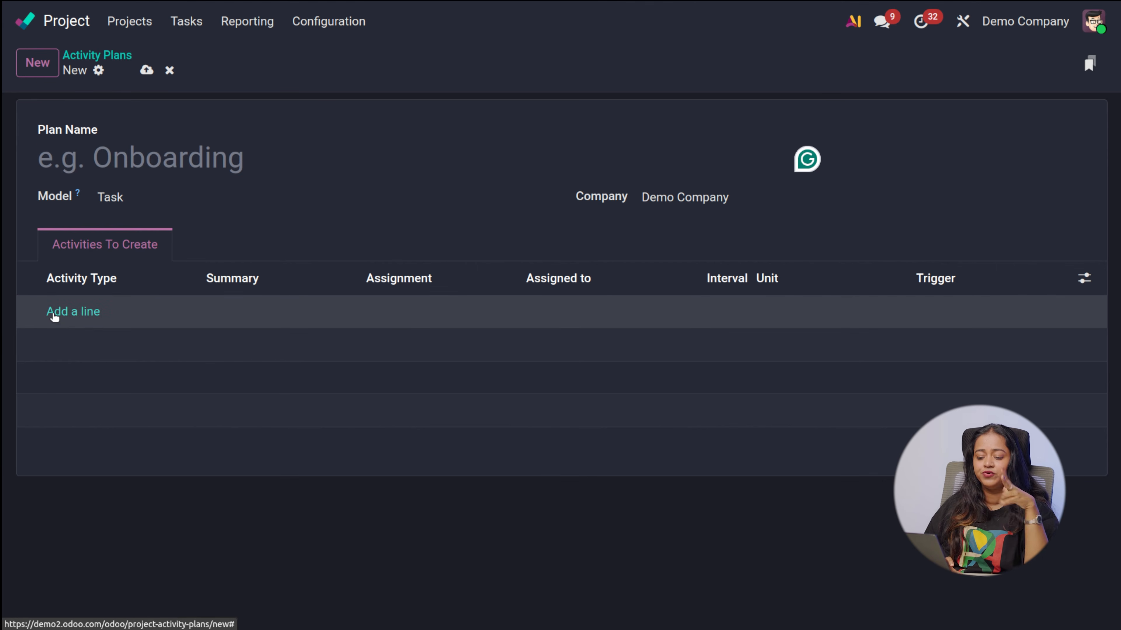
{"action": "left_click", "coordinate": [129, 314]}
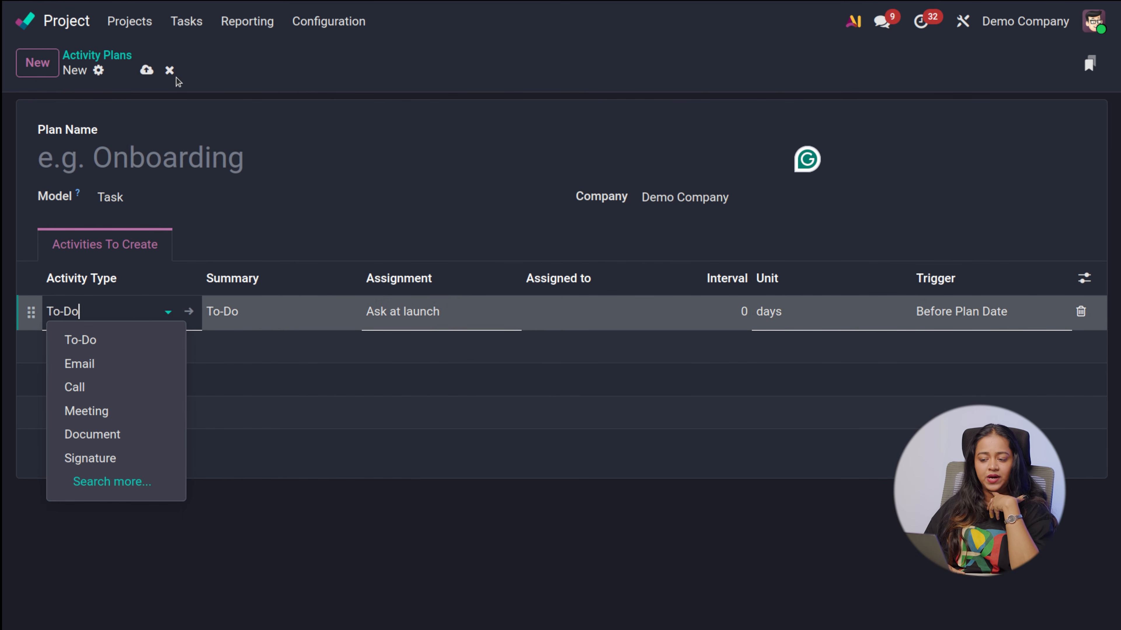
{"action": "left_click", "coordinate": [170, 71]}
{"action": "left_click", "coordinate": [169, 70]}
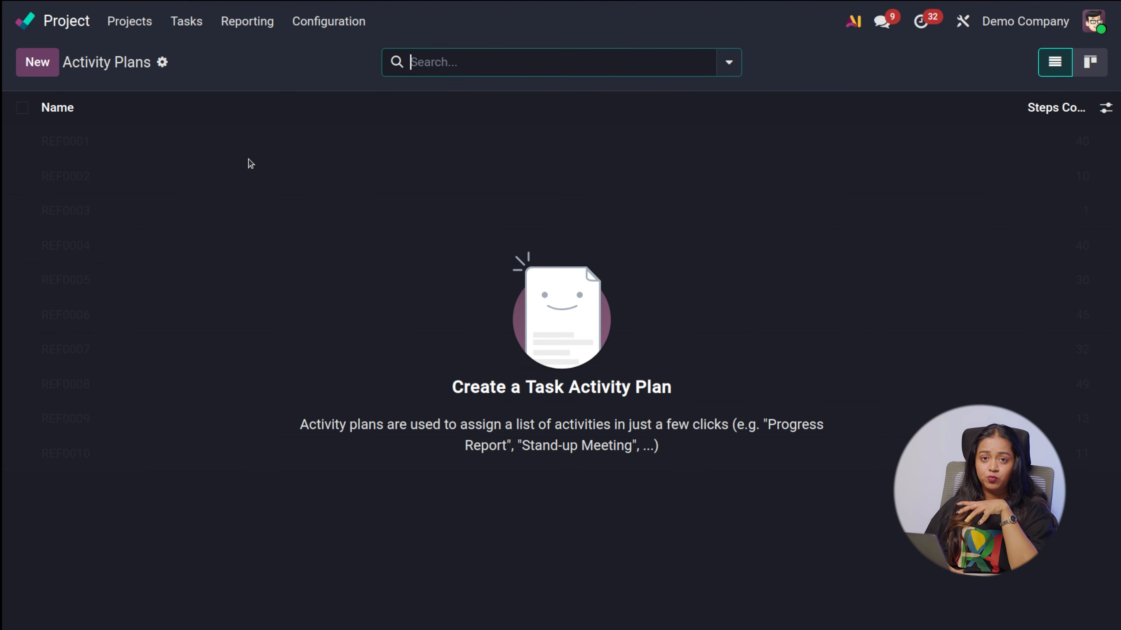
{"action": "left_click", "coordinate": [151, 28]}
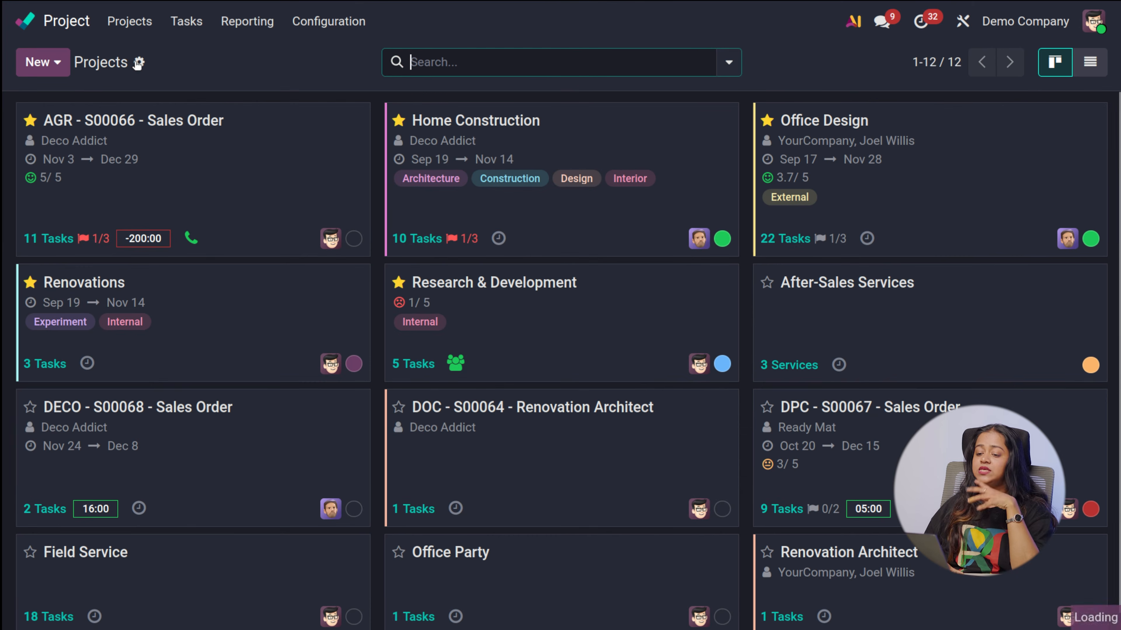